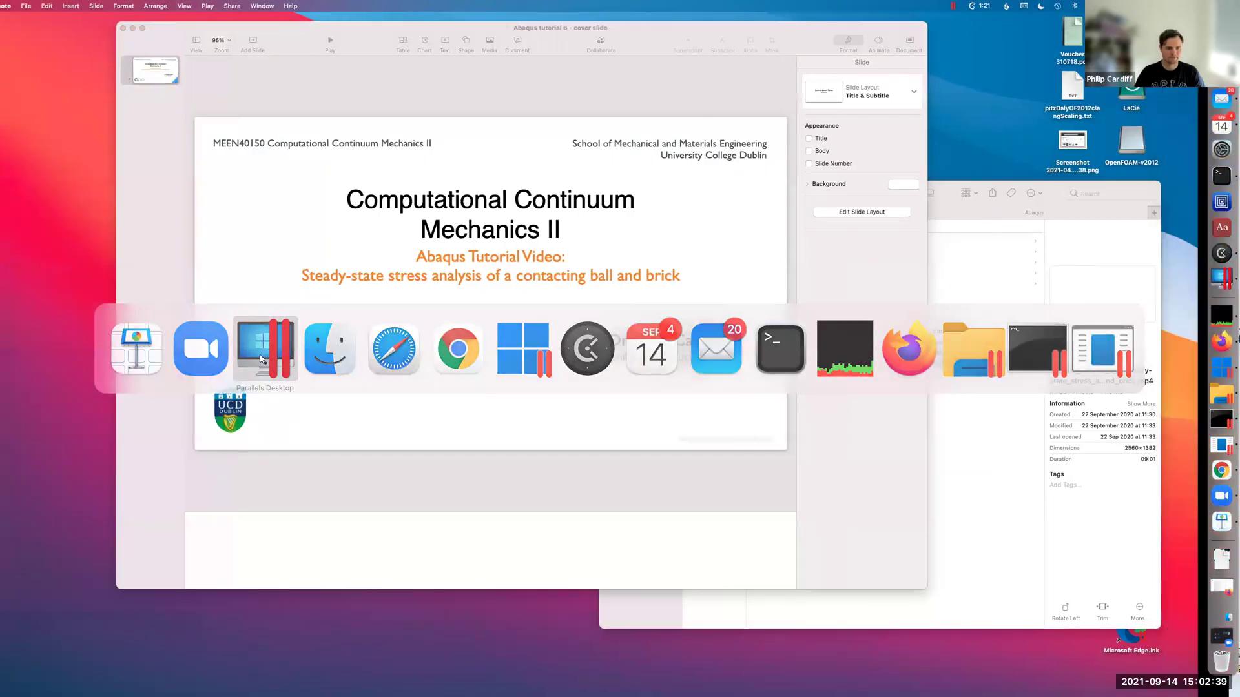
Switch to Abaqus/CAE and confirm the AbaqusModels folder as the work directory
click(262, 358)
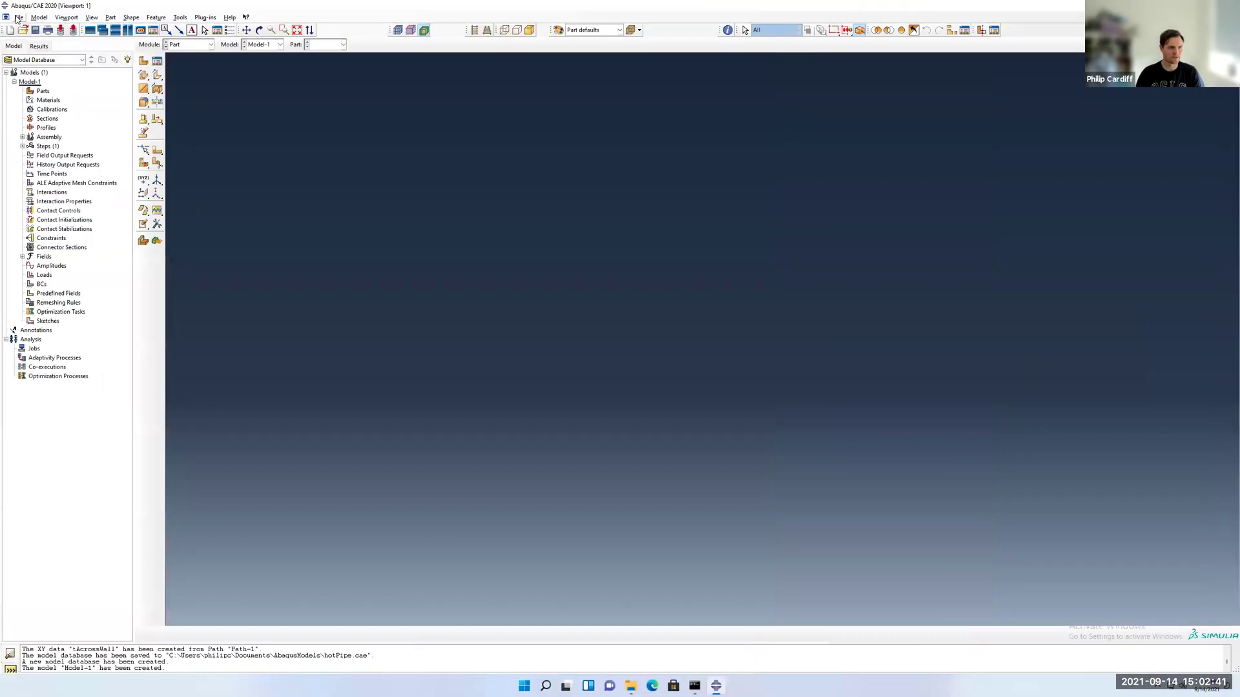
click(19, 17)
click(39, 66)
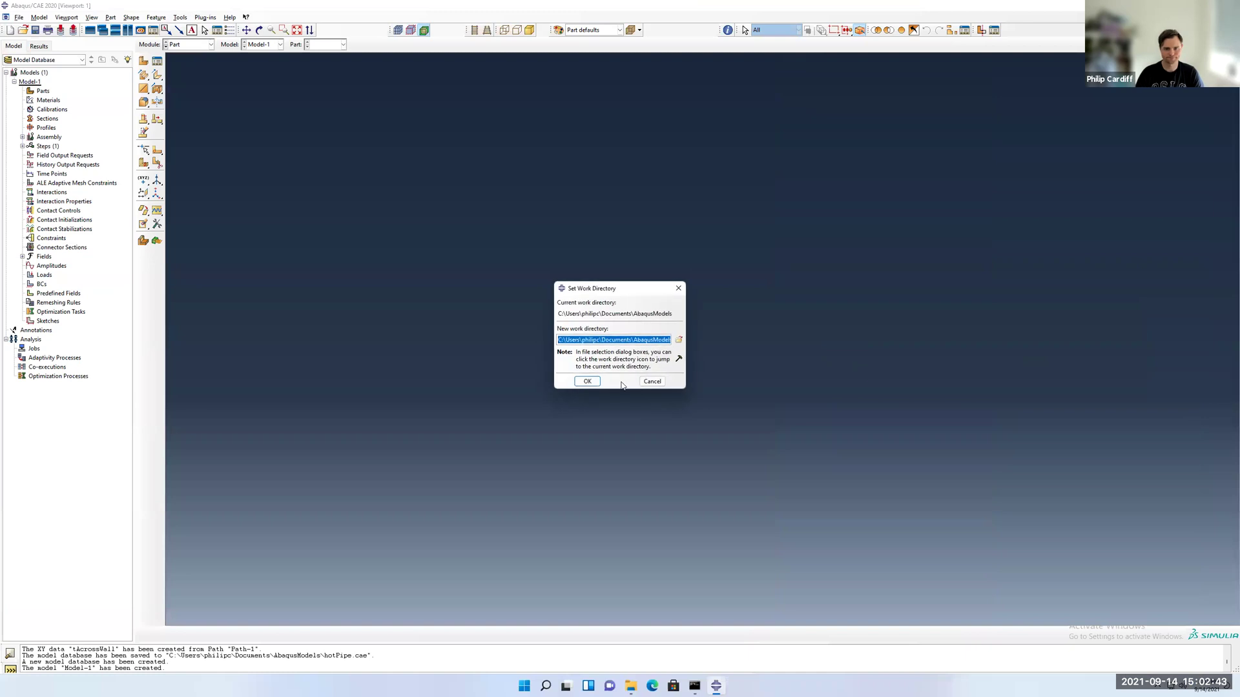
click(3, 5)
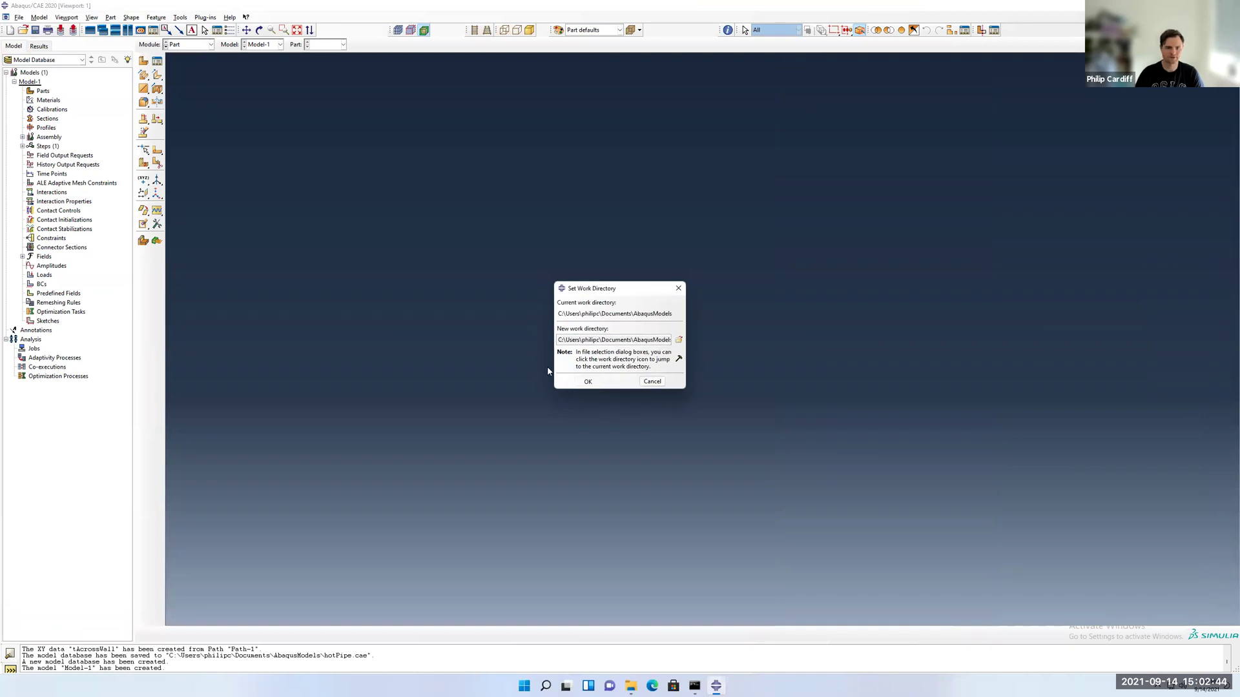
Save the model database as ballAndBrick in the AbaqusModels folder
click(36, 30)
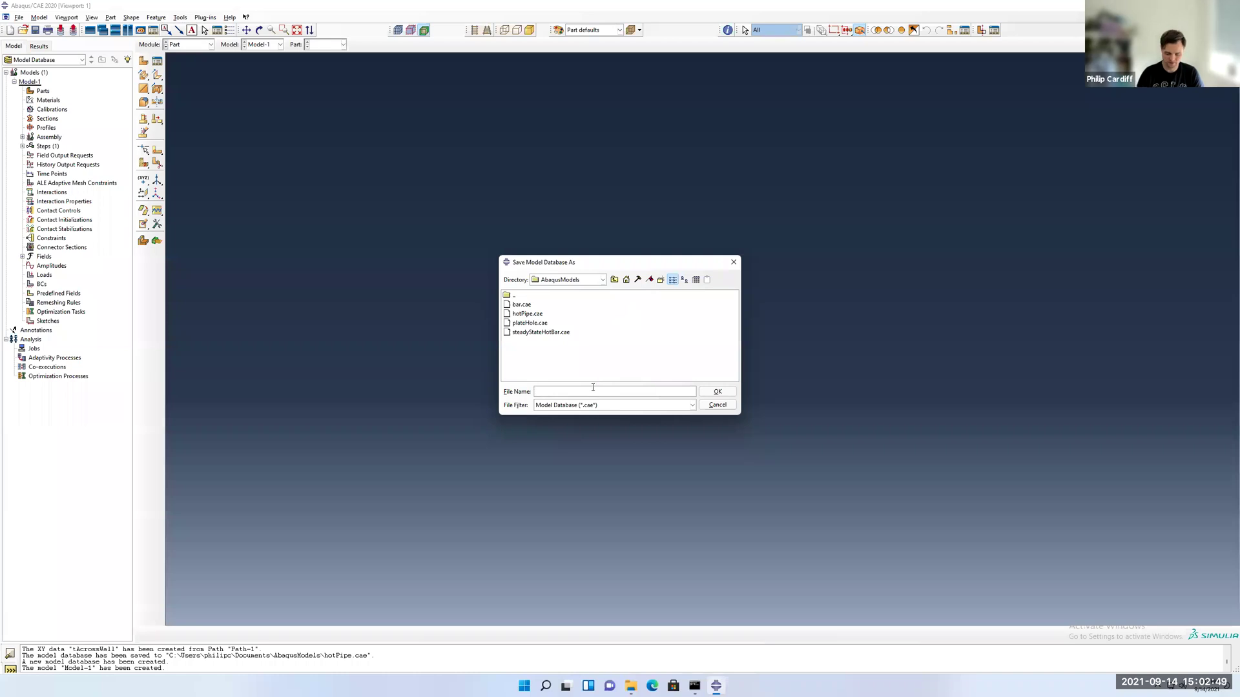
text(ballAndBr)
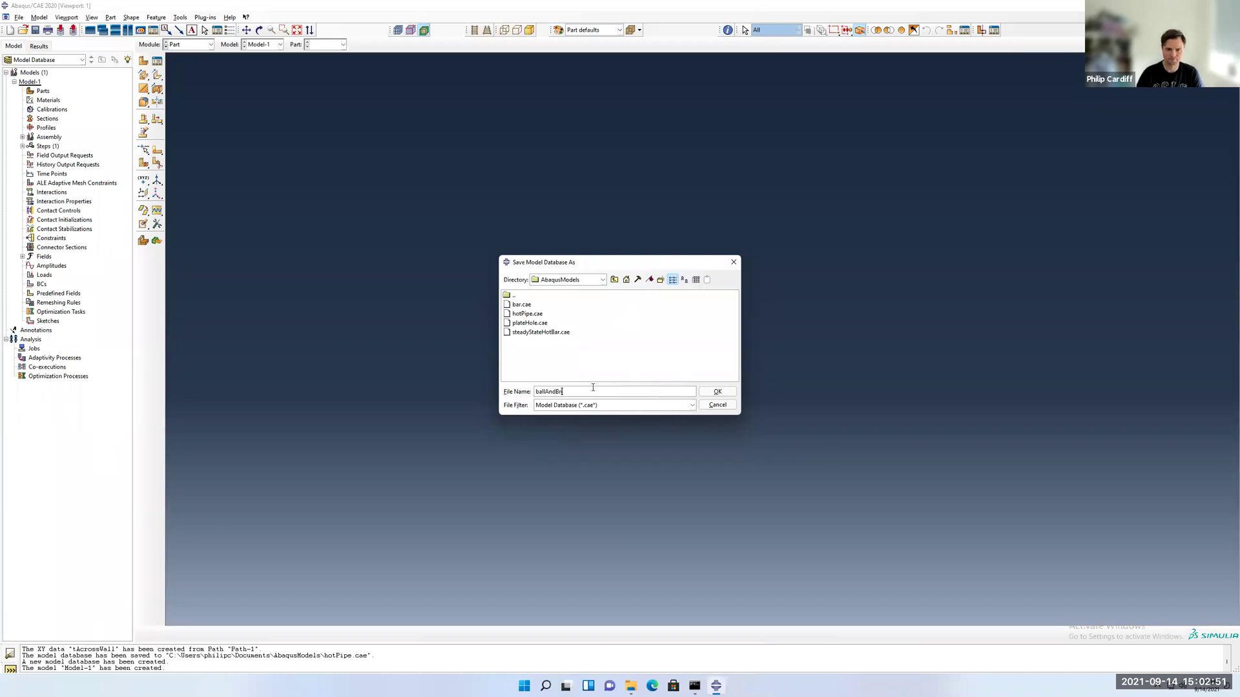
text(ick)
click(717, 391)
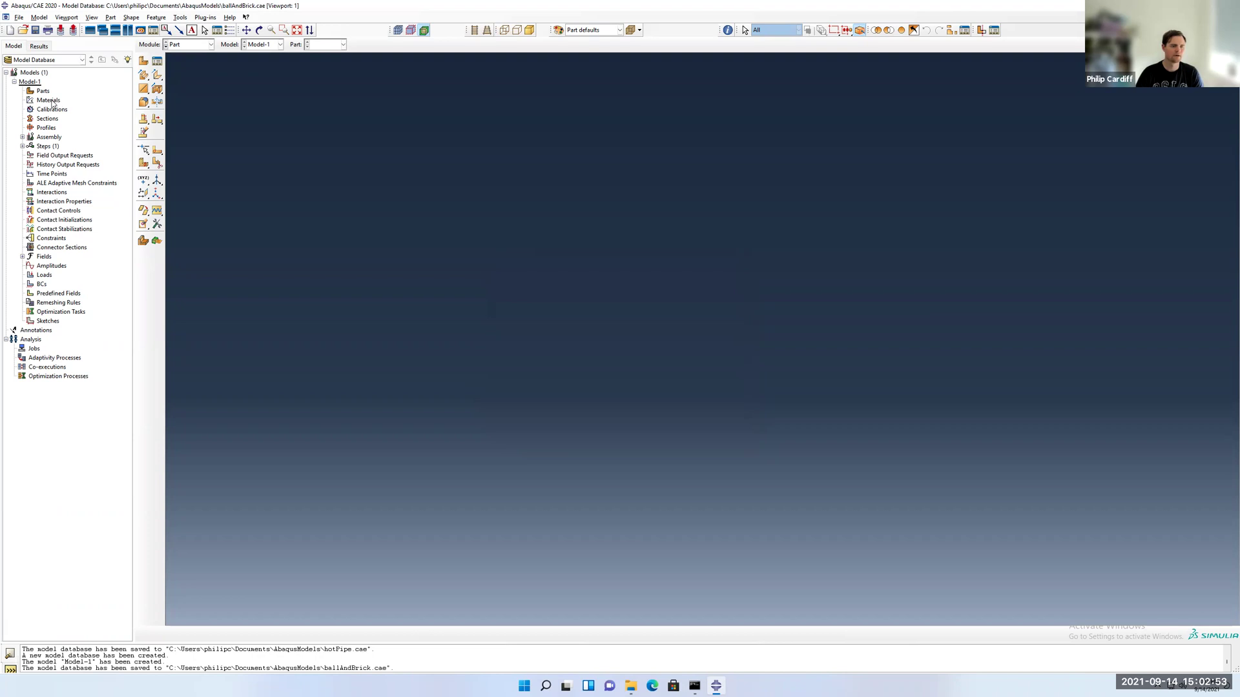
Rename Model-1 to steadyStateBallAndBrick
right_click(38, 82)
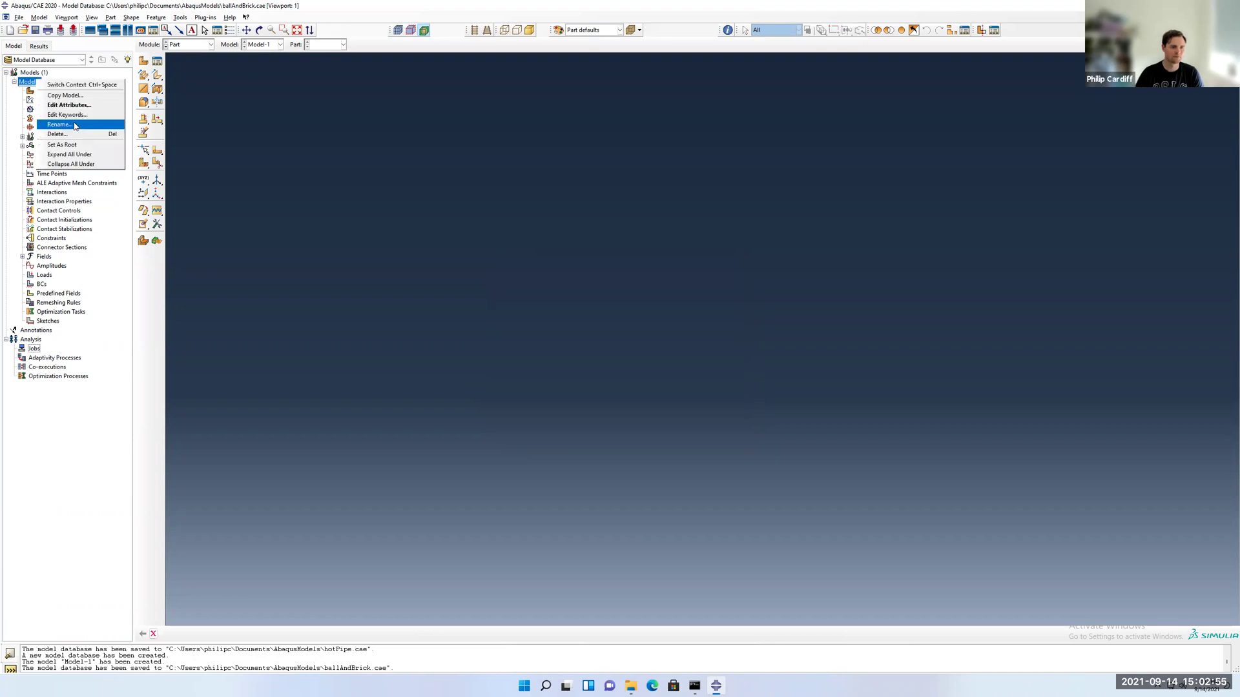
click(76, 127)
text(ballAnd)
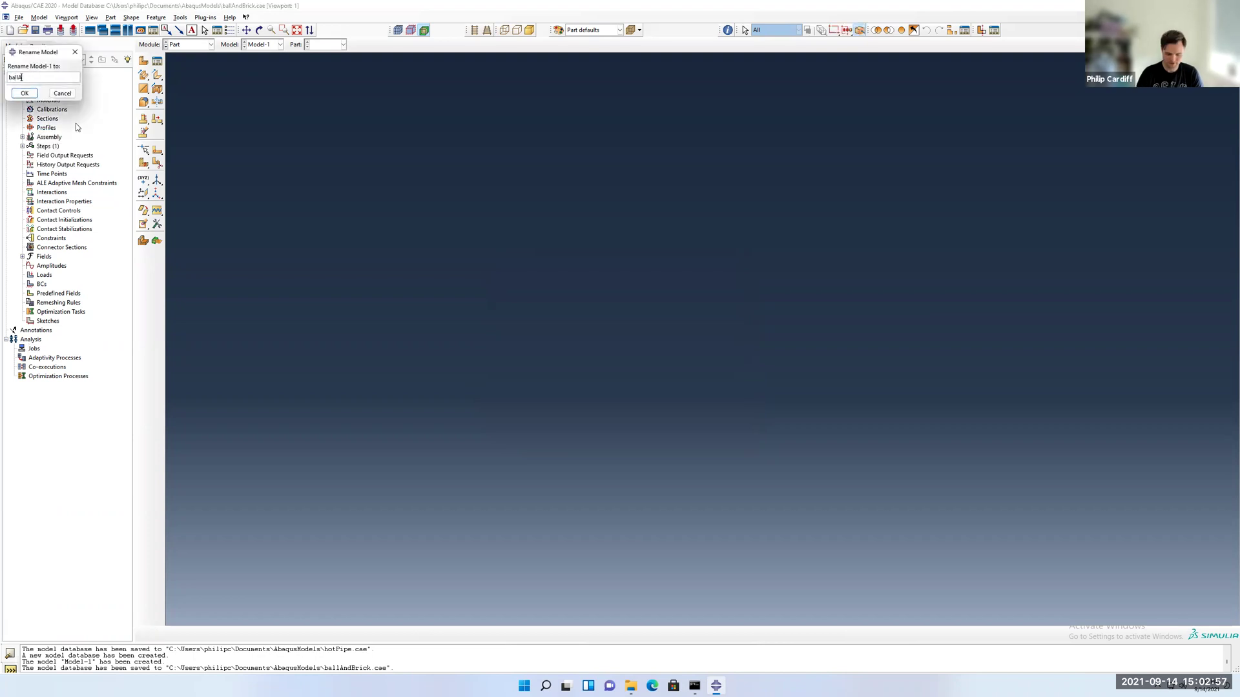
key(BackSpace)
key(BackSpace)
key(BackSpace)
key(BackSpace)
key(BackSpace)
key(BackSpace)
key(BackSpace)
text(steadyStateBallAndBrick)
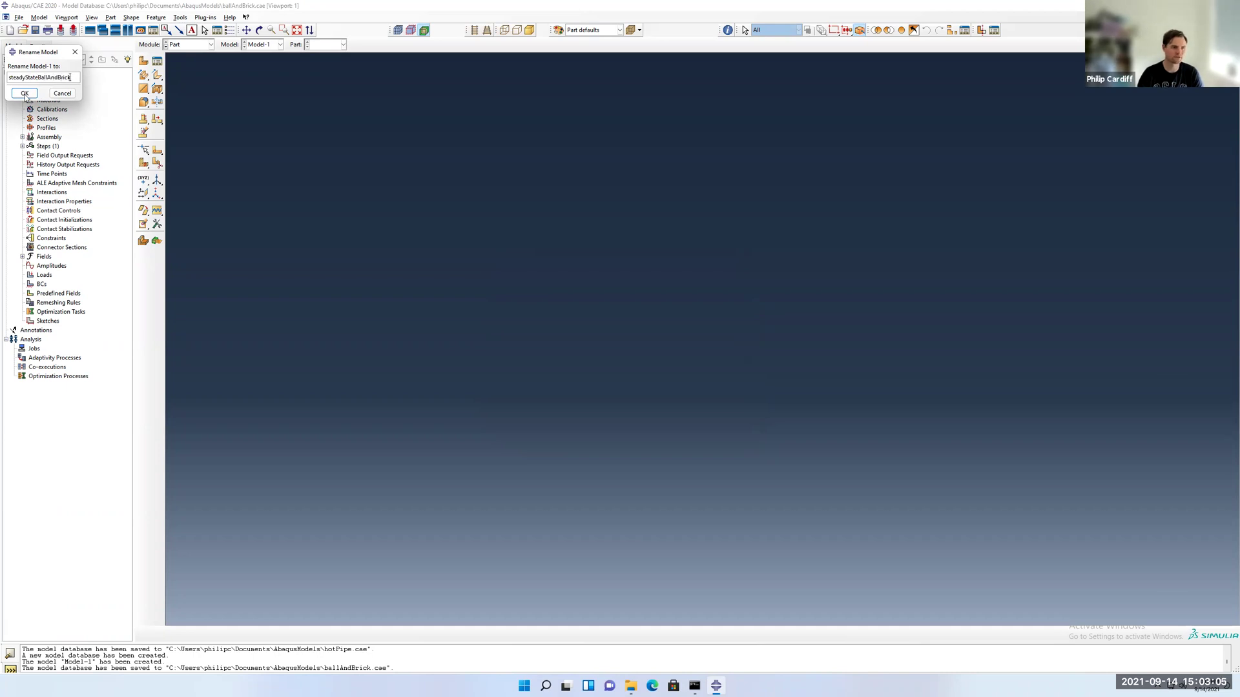
key(Return)
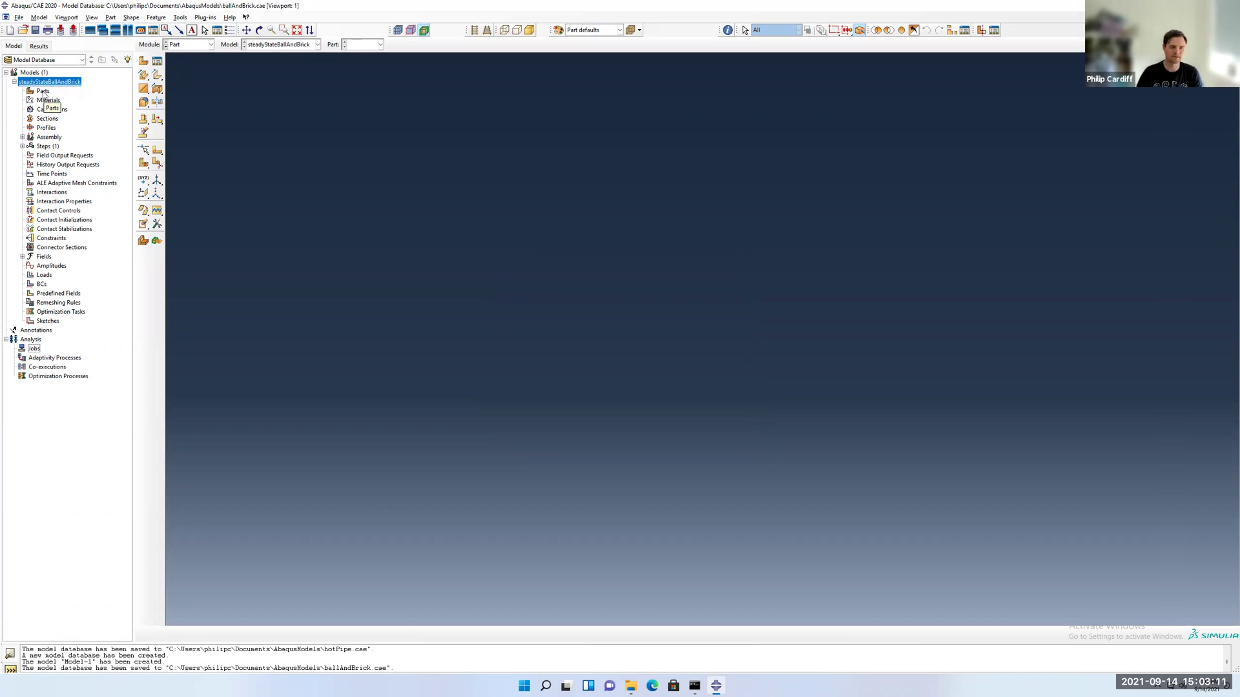
Create a 2D planar deformable shell part named ball with an approximate size of 1
double_click(43, 94)
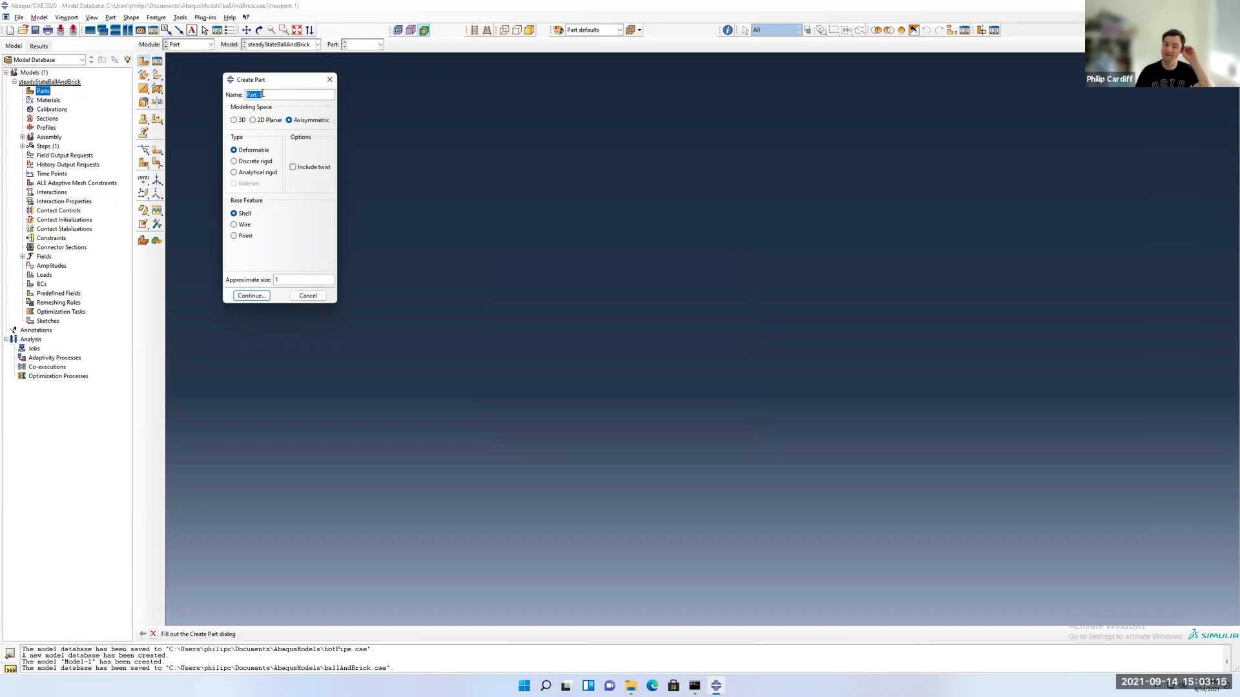
text(ball)
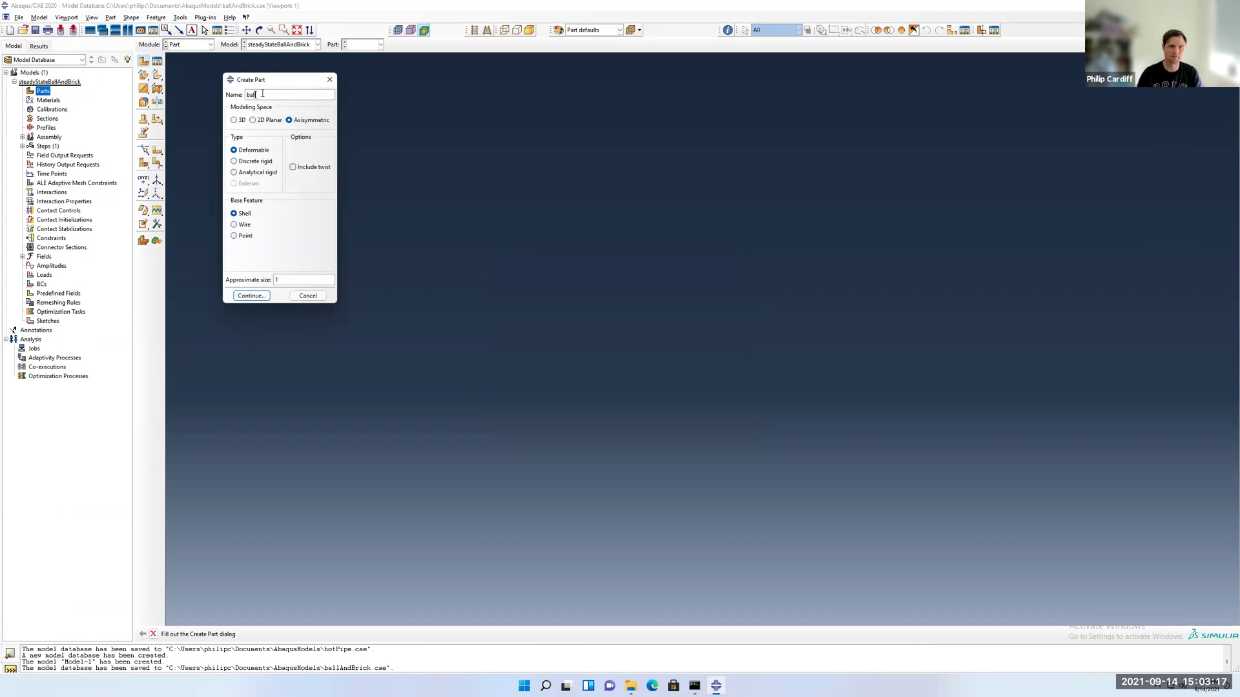
click(268, 121)
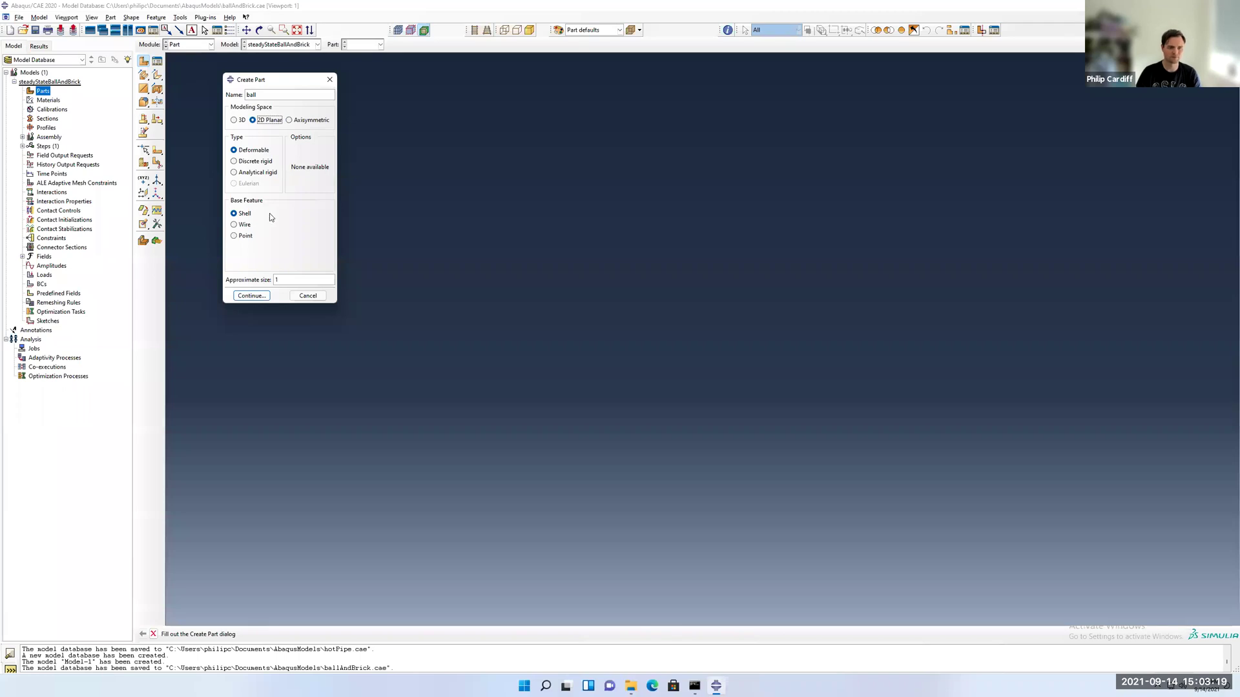
click(288, 280)
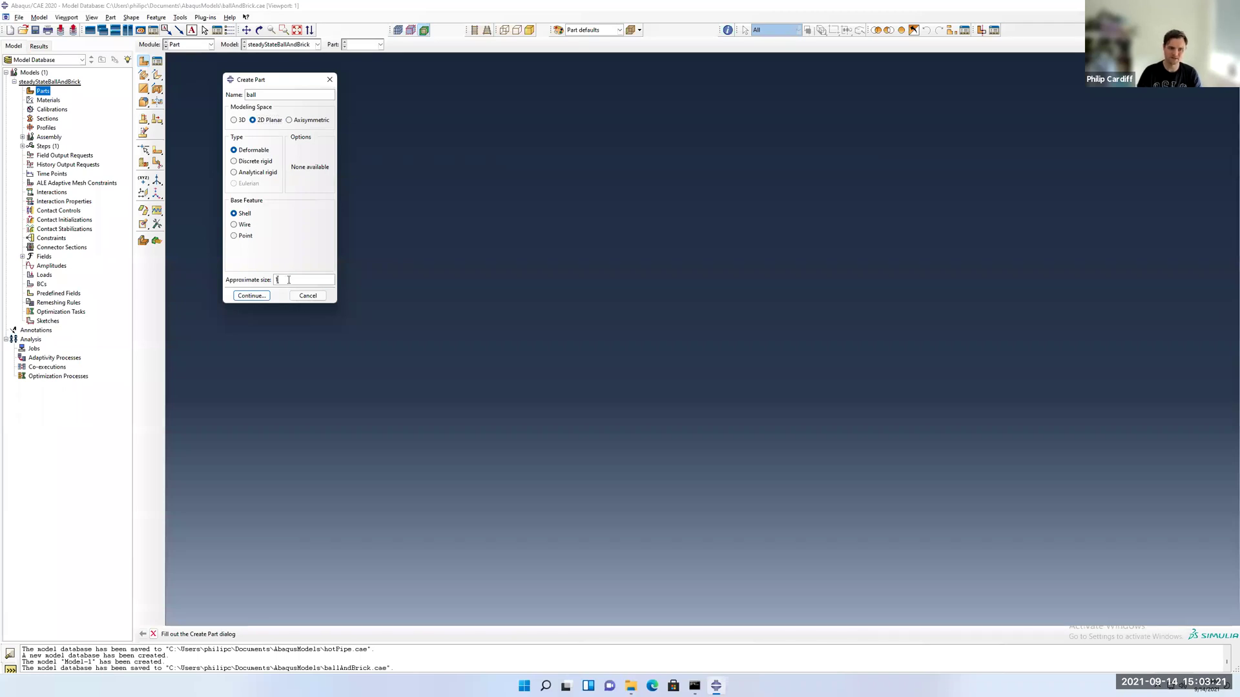
click(252, 296)
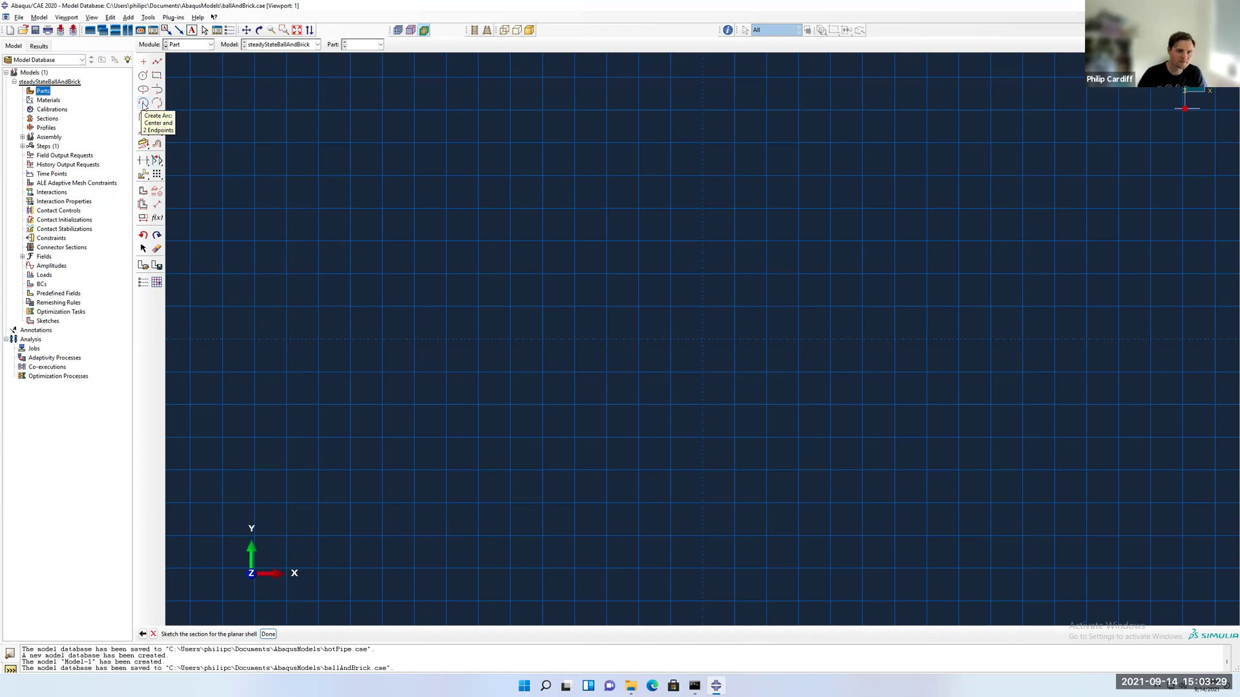
Sketch a quarter-circle arc centred at 0,0.01, starting at 0.01,0.01 and ending at 0,0
click(143, 104)
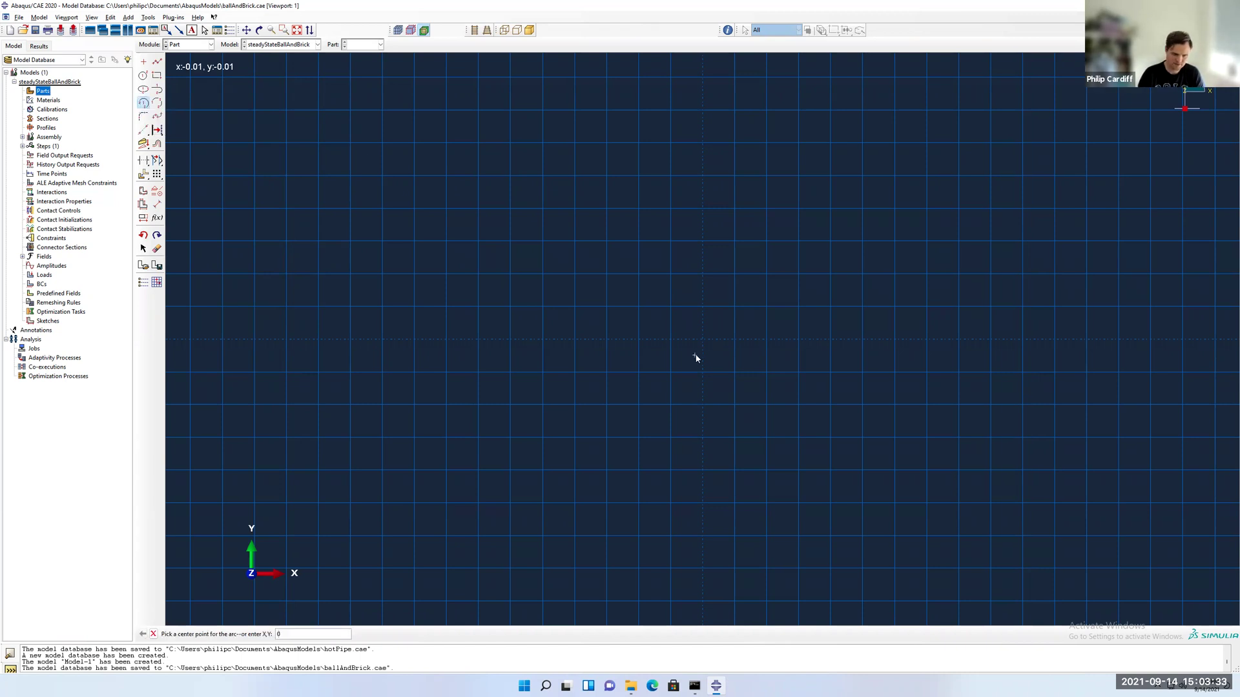
text(0,)
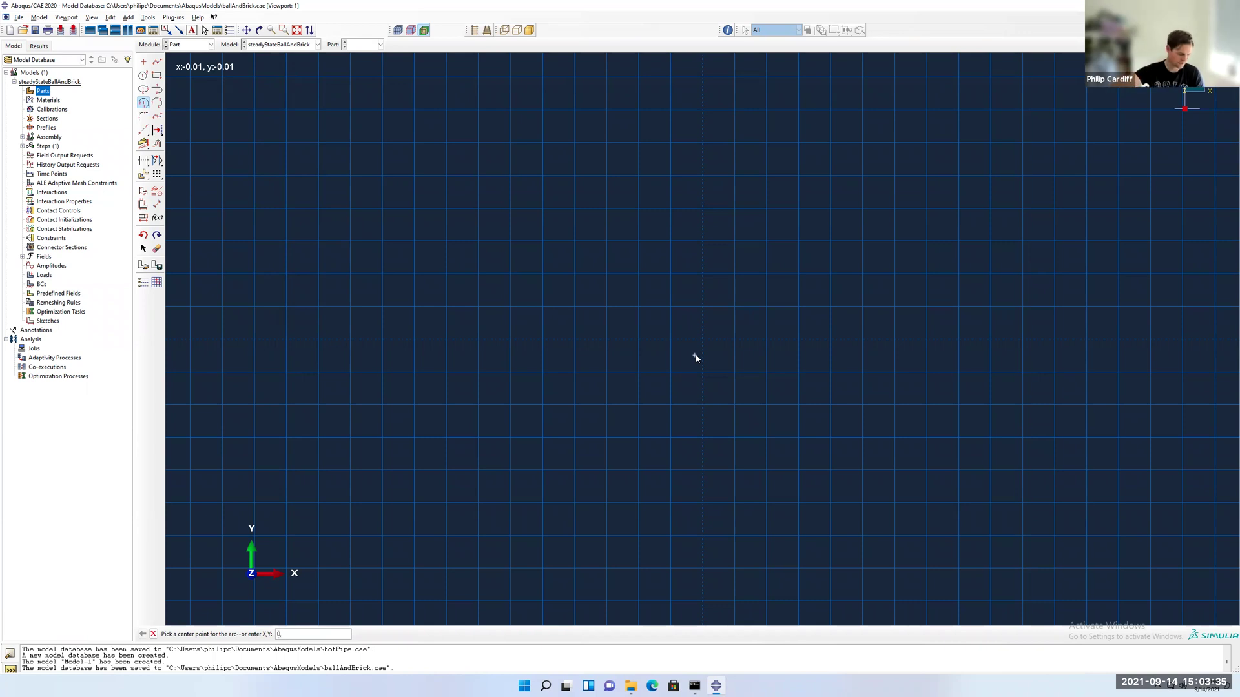
text(0)
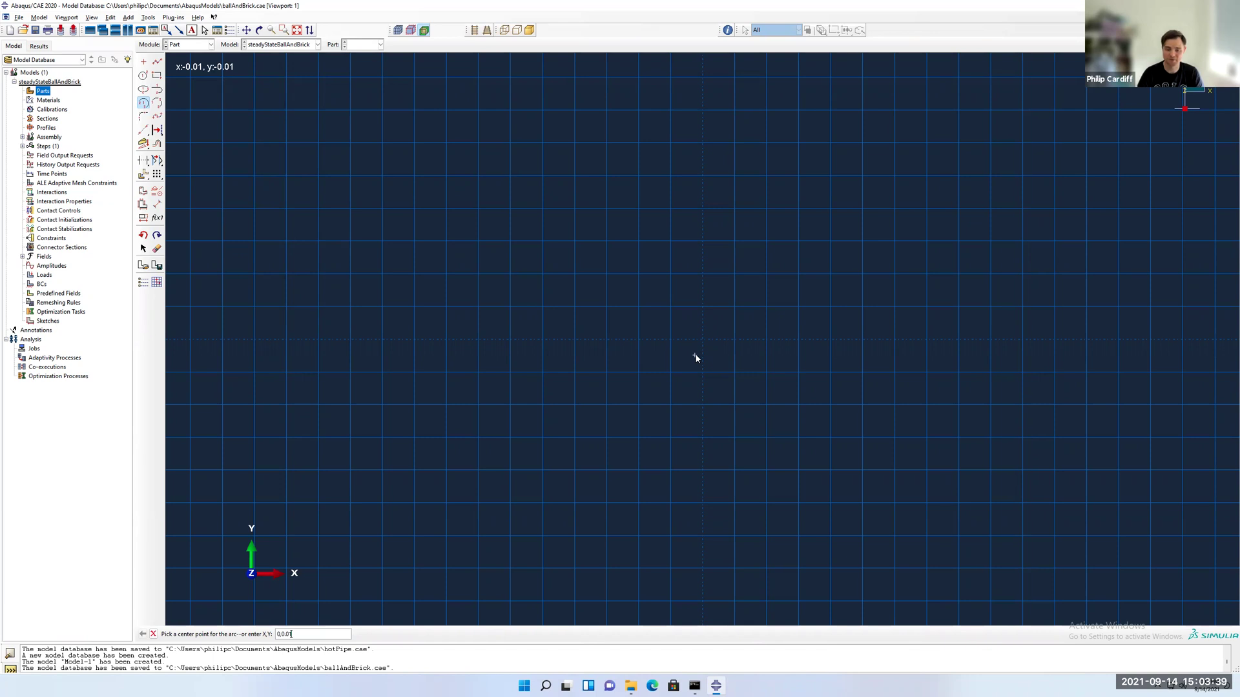
text(.01)
key(Return)
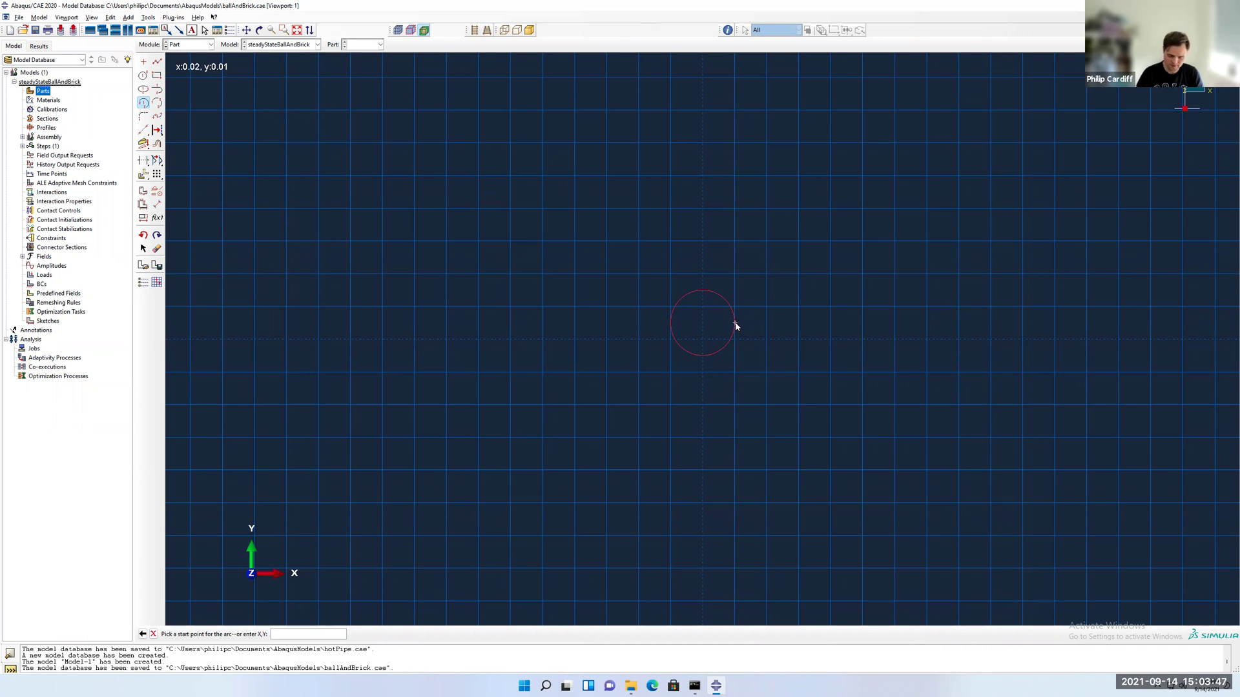
text(0.01,0.01)
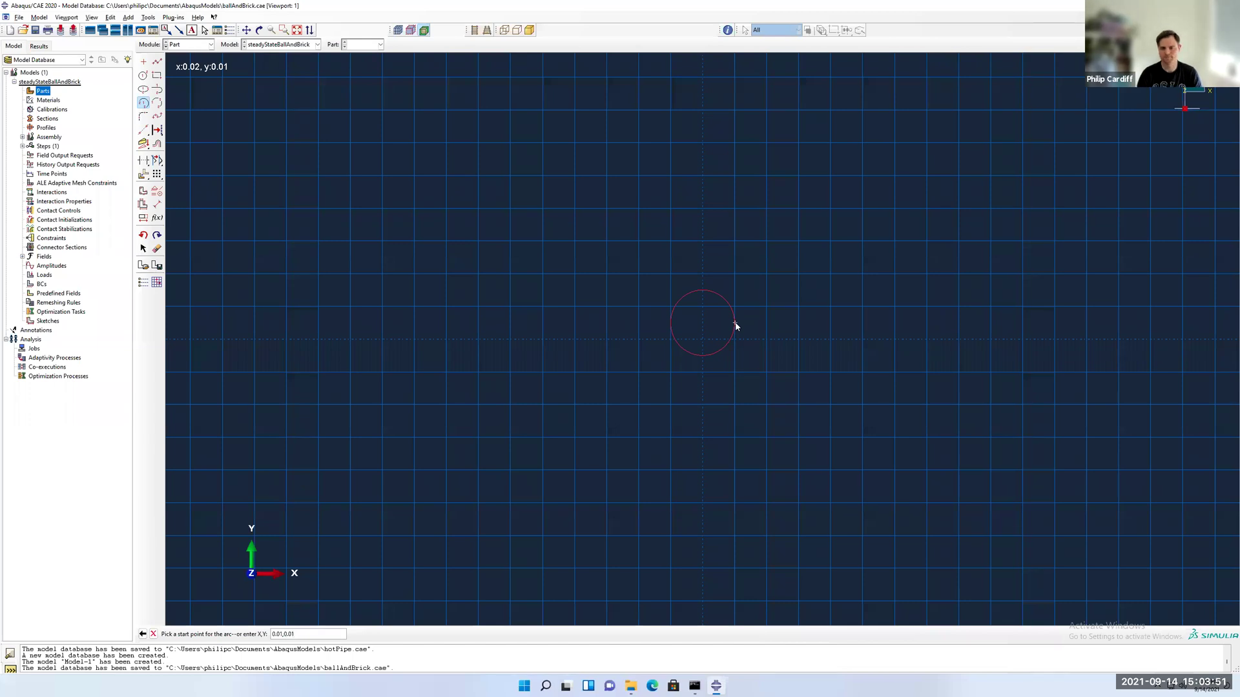
key(Return)
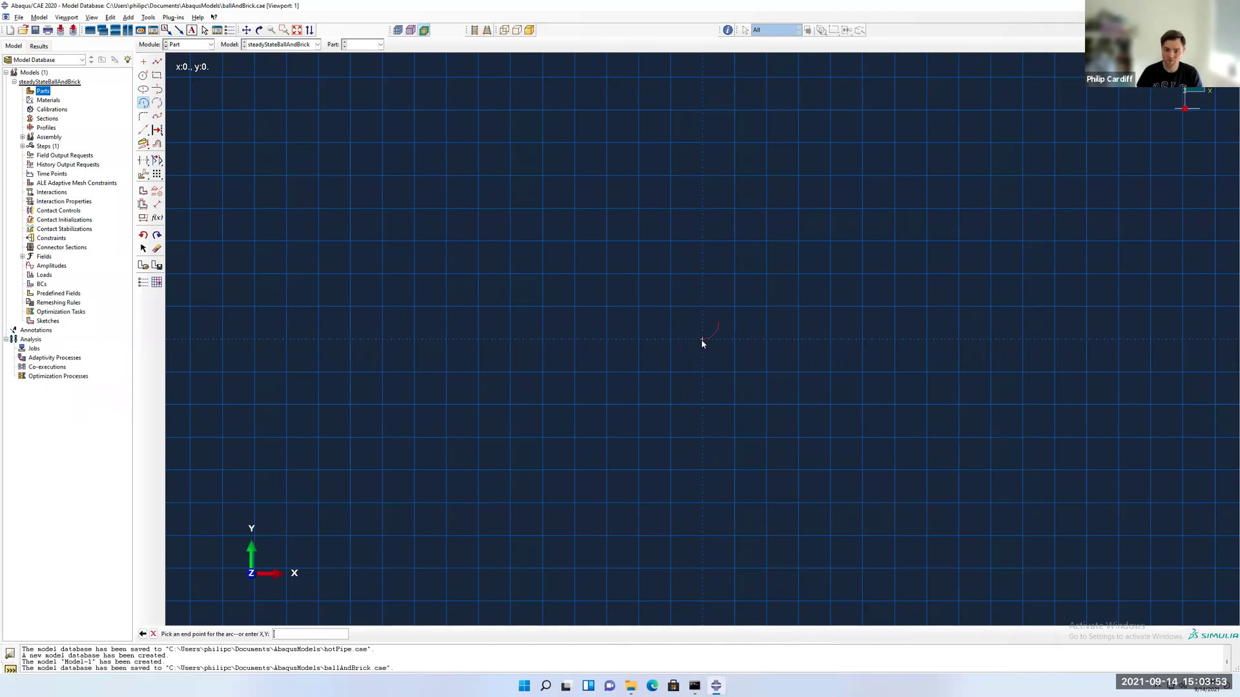
text(0,0)
key(Return)
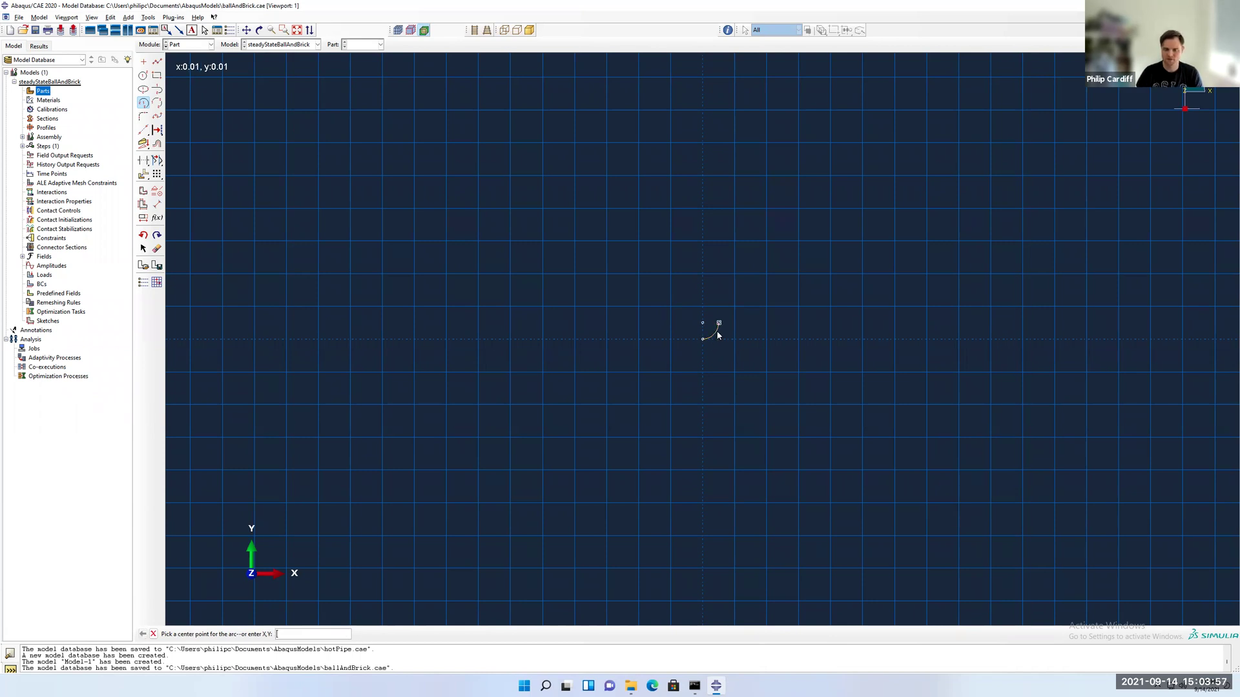
Close the quarter circle with a horizontal and a vertical line meeting at the arc centre, and finish the ball sketch
scroll(719, 335, up, 3)
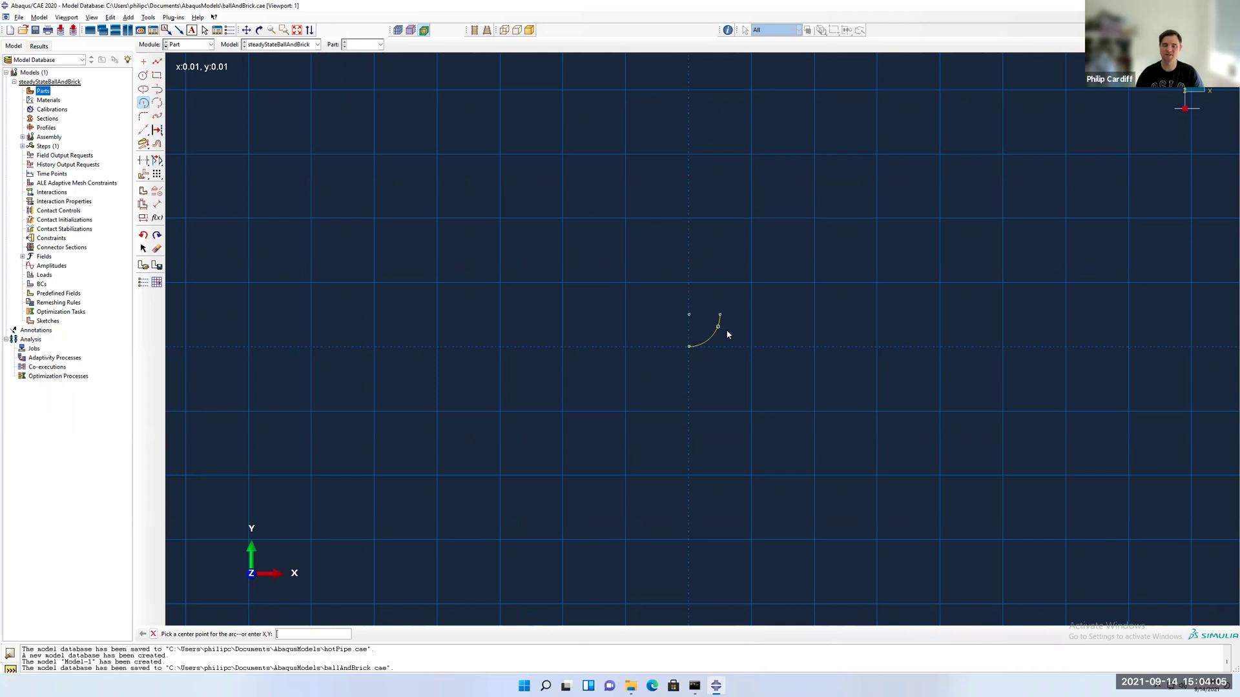
click(157, 61)
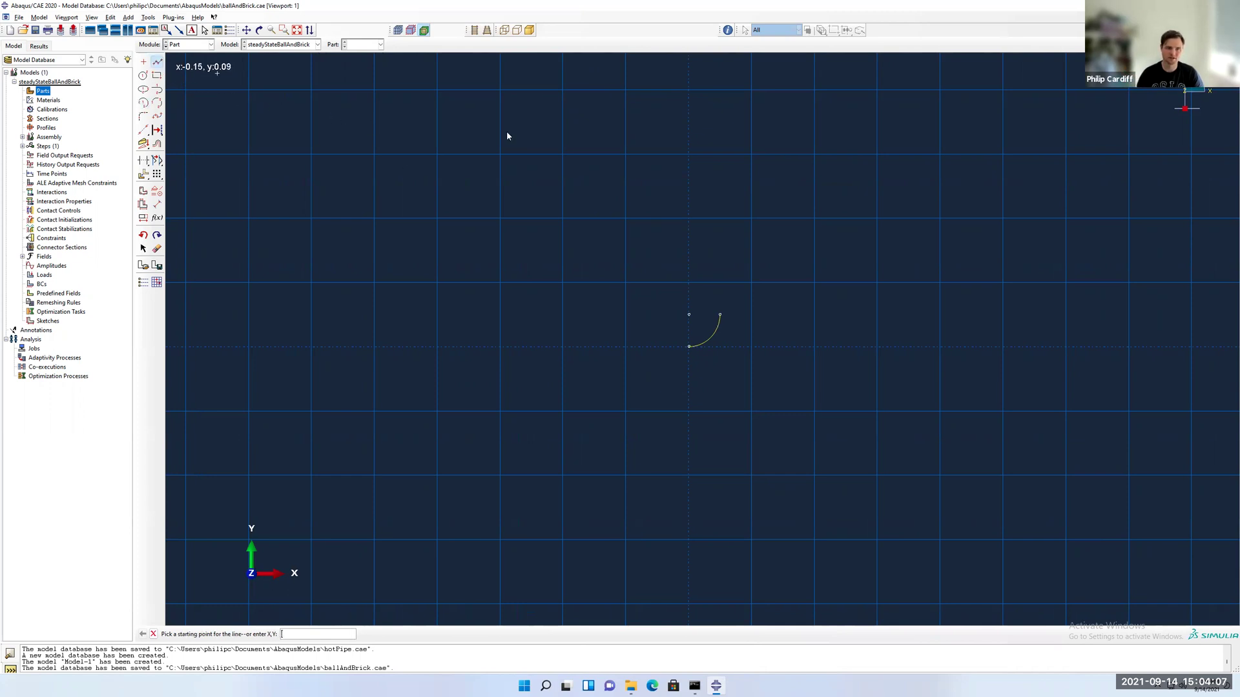
click(689, 315)
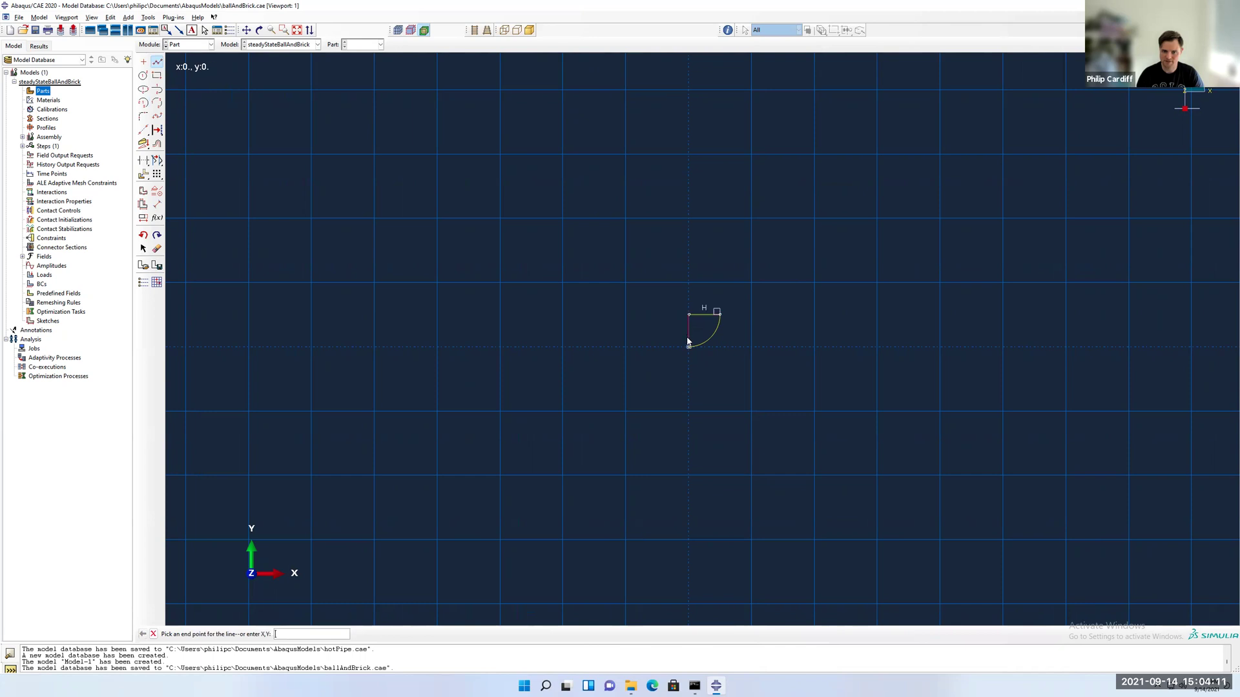
click(689, 347)
key(Escape)
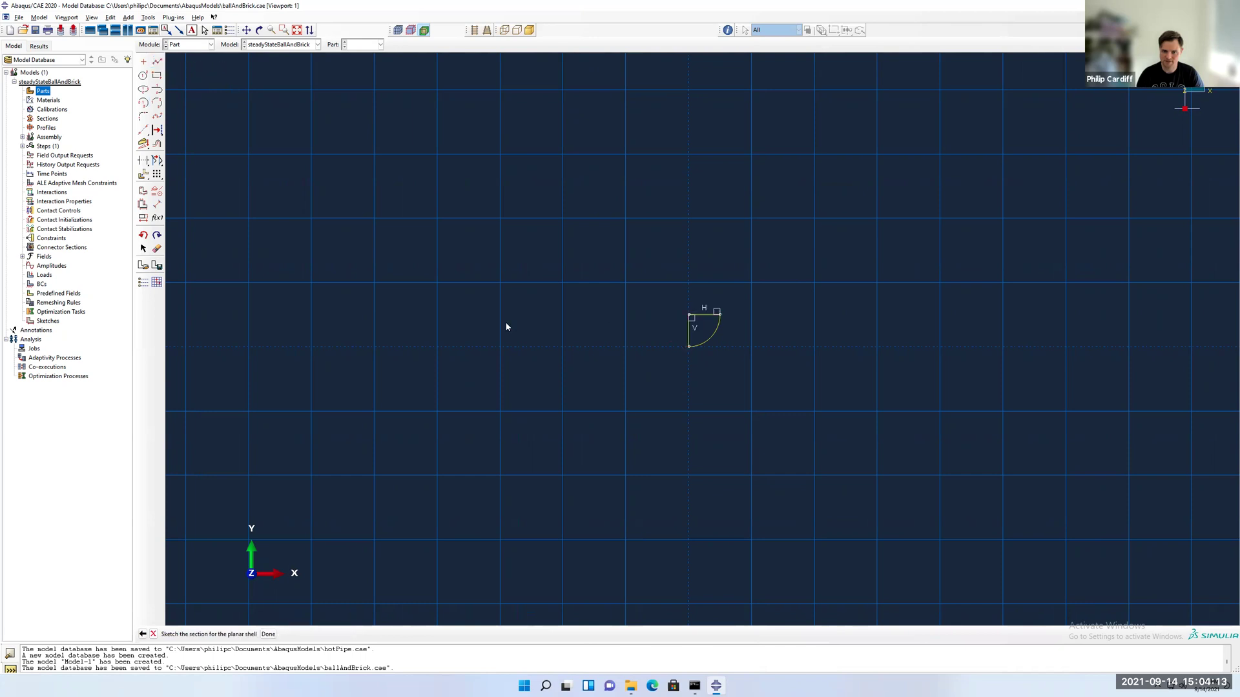
click(271, 634)
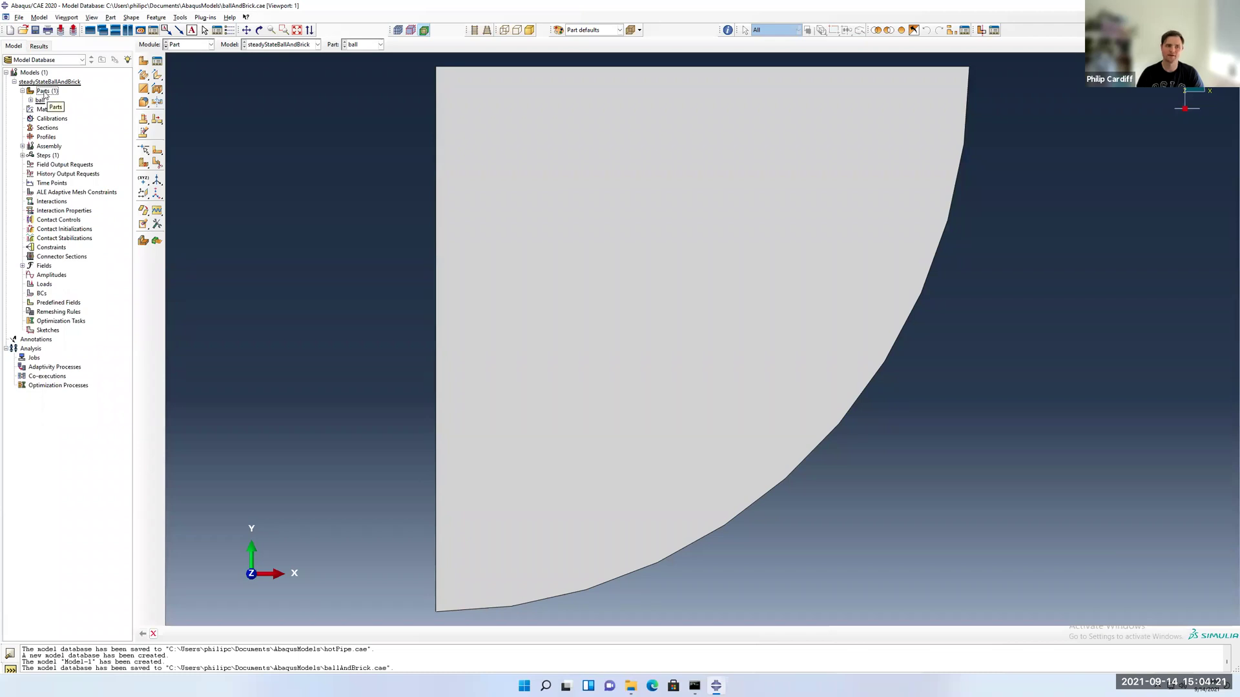
Create a second 2D planar deformable shell part named brick with an approximate size of 1
double_click(46, 92)
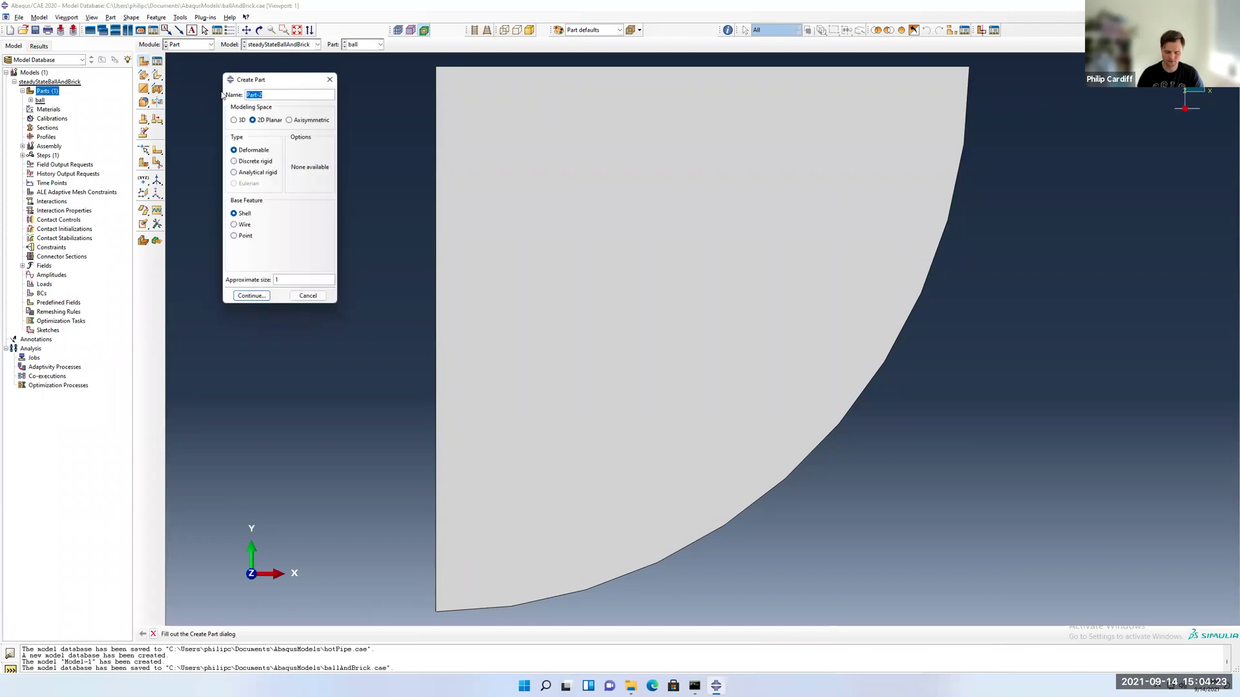
text(brick)
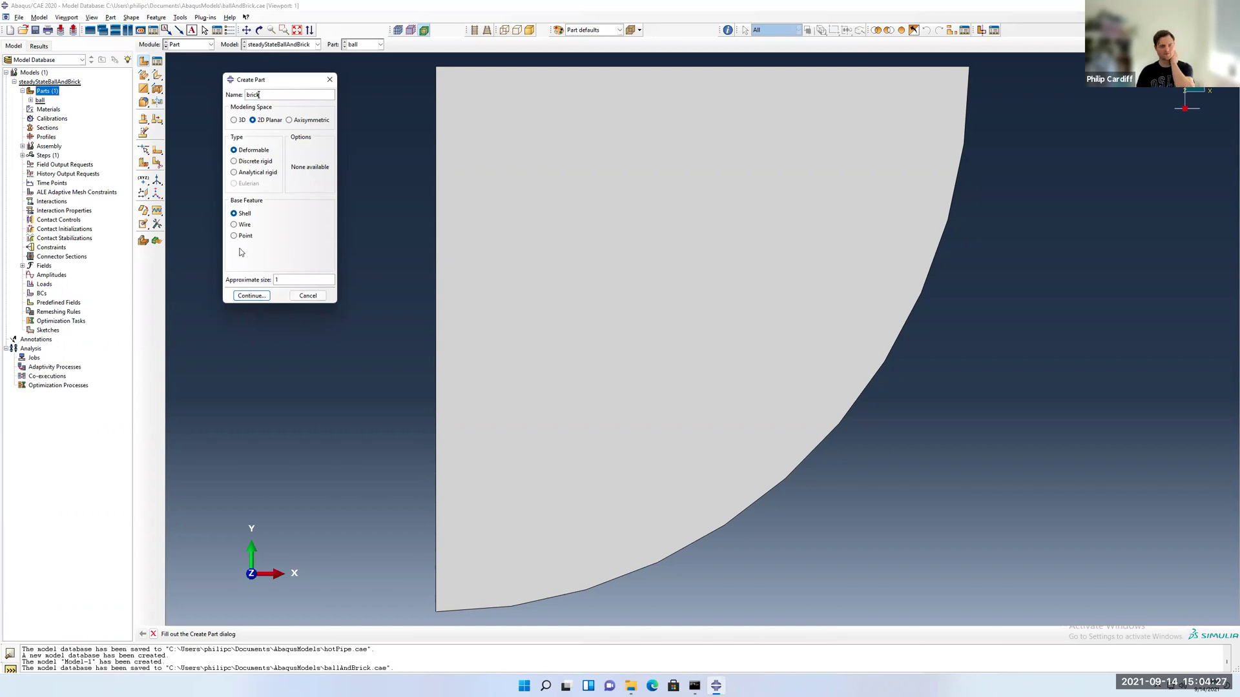
click(252, 296)
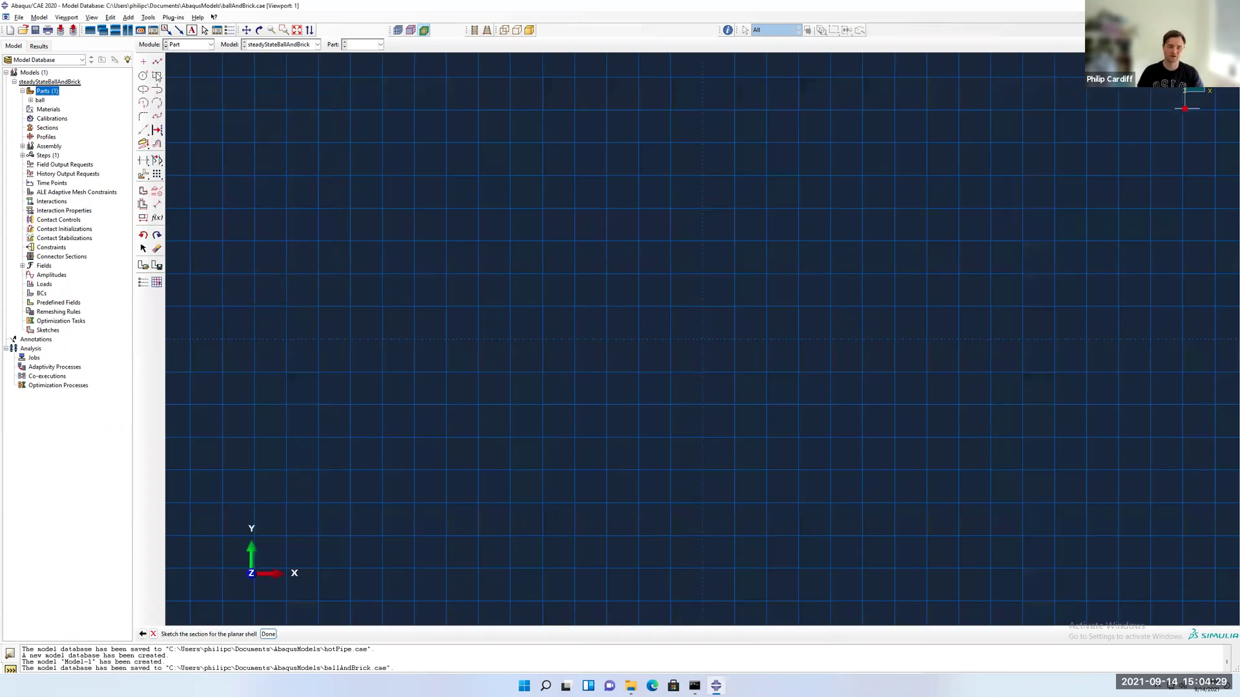
Sketch the brick's rectangle from corner 0,0 to opposite corner 0.01,-0.01
click(157, 76)
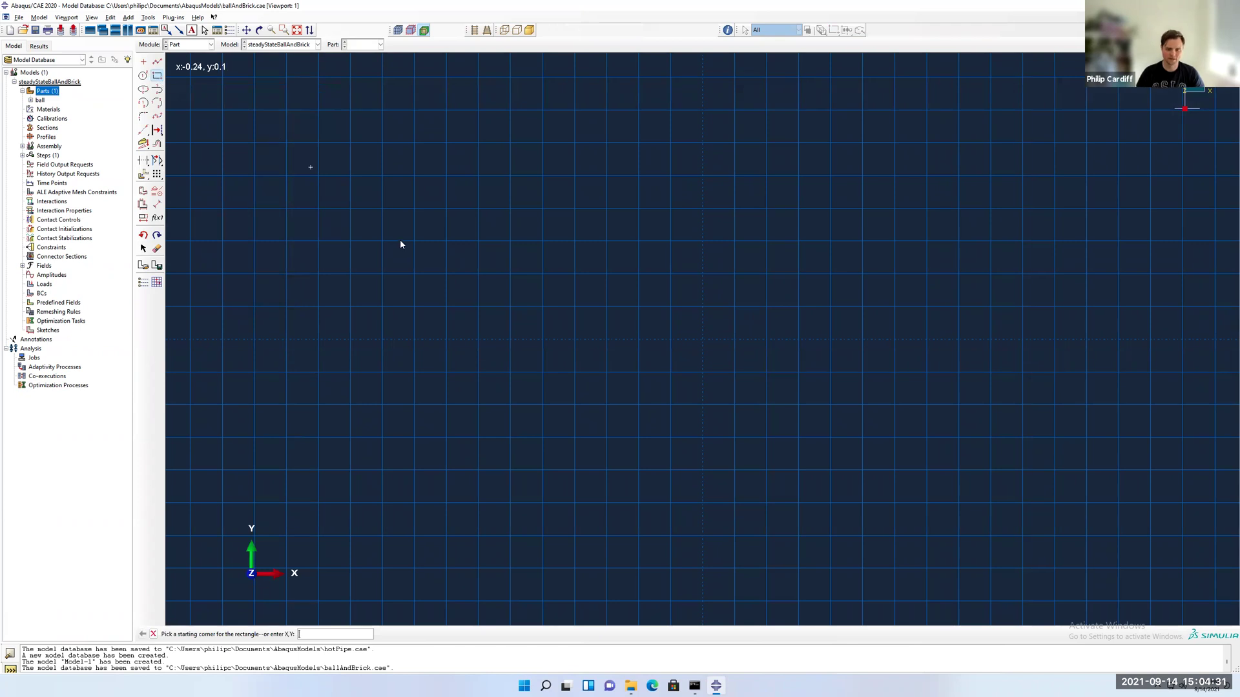
text(0,0)
key(Return)
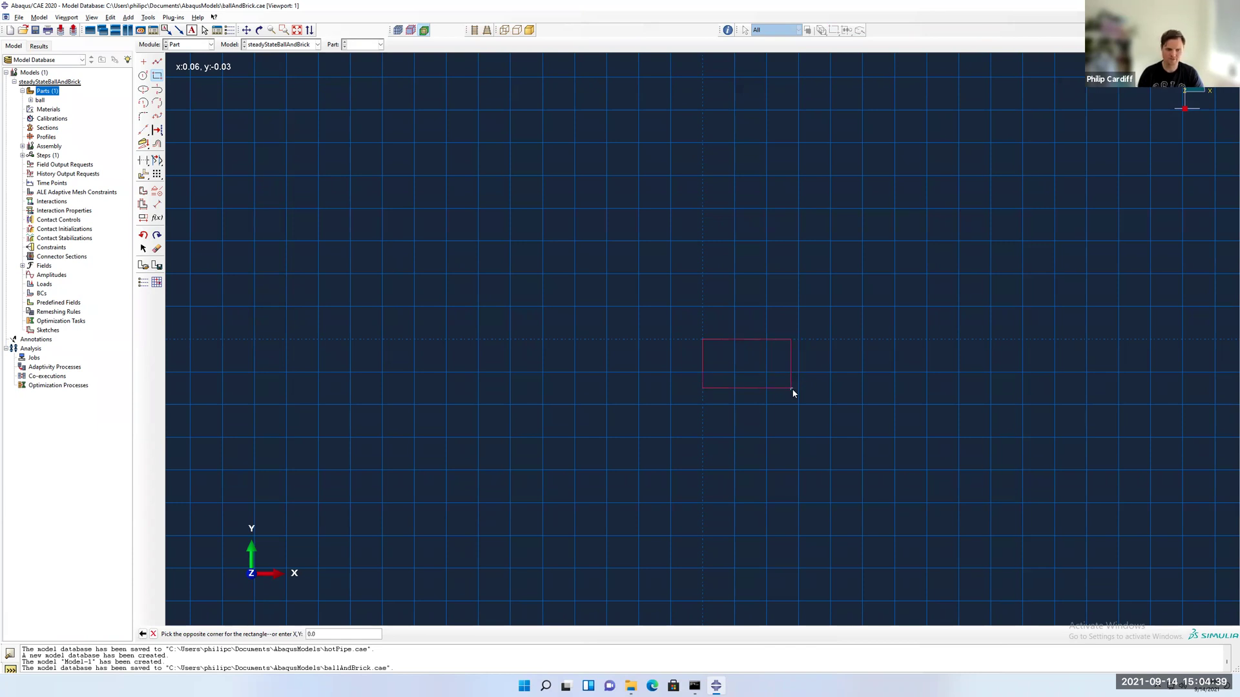
text(0.01,-0.01)
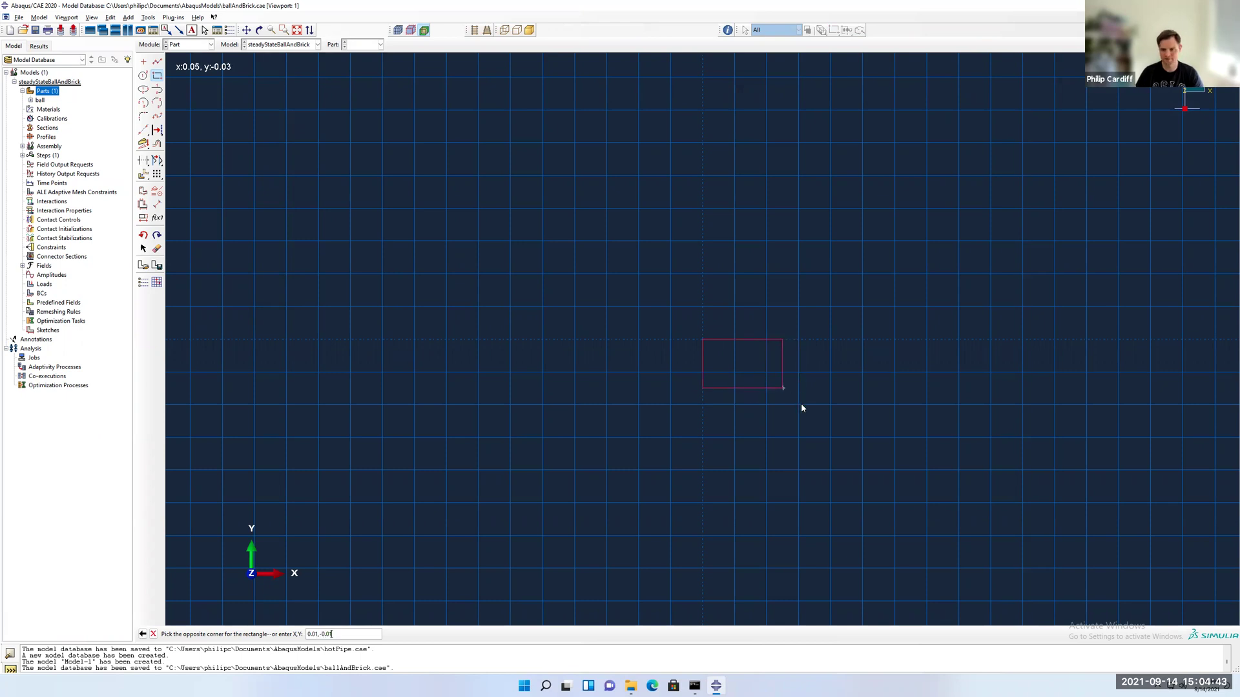
key(Return)
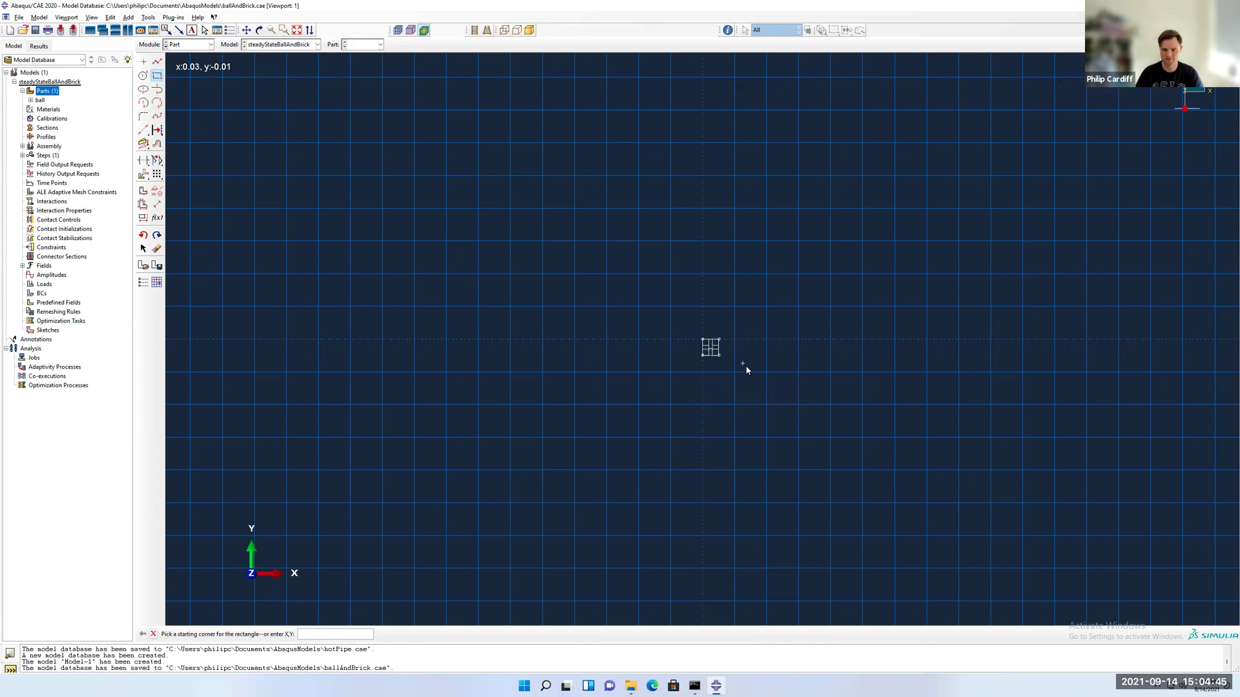
scroll(737, 350, up, 3)
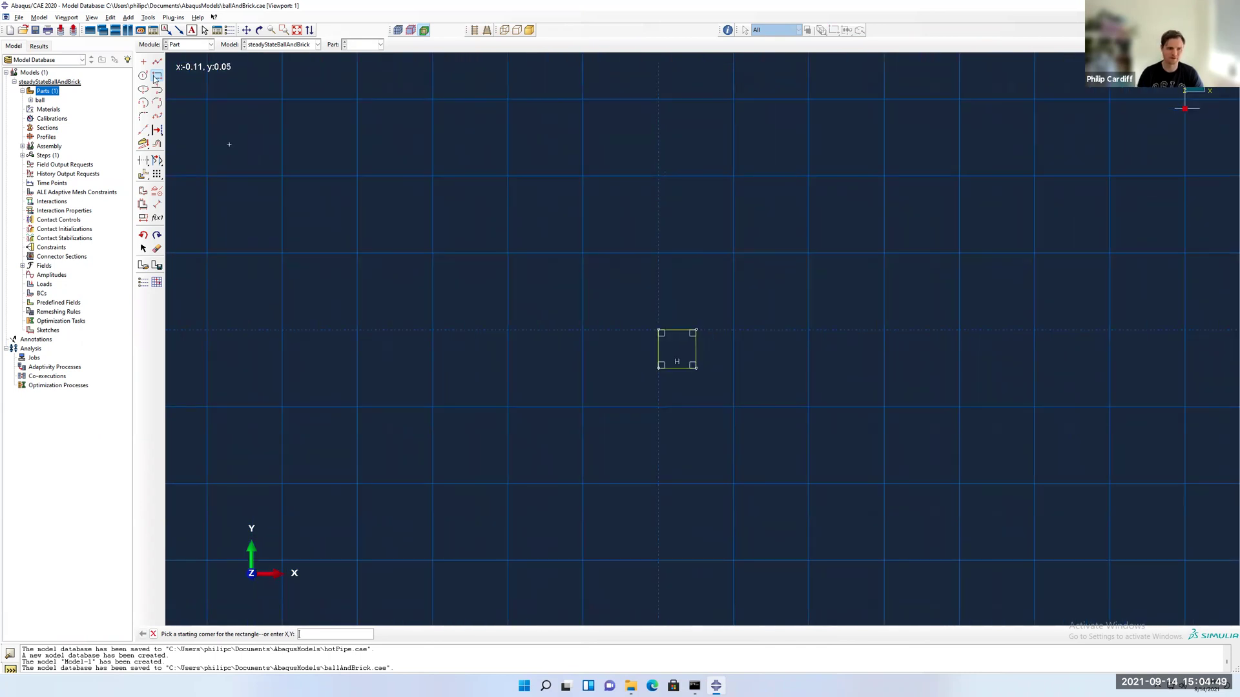
Finish the brick sketch and display the ball part in the viewport
key(Escape)
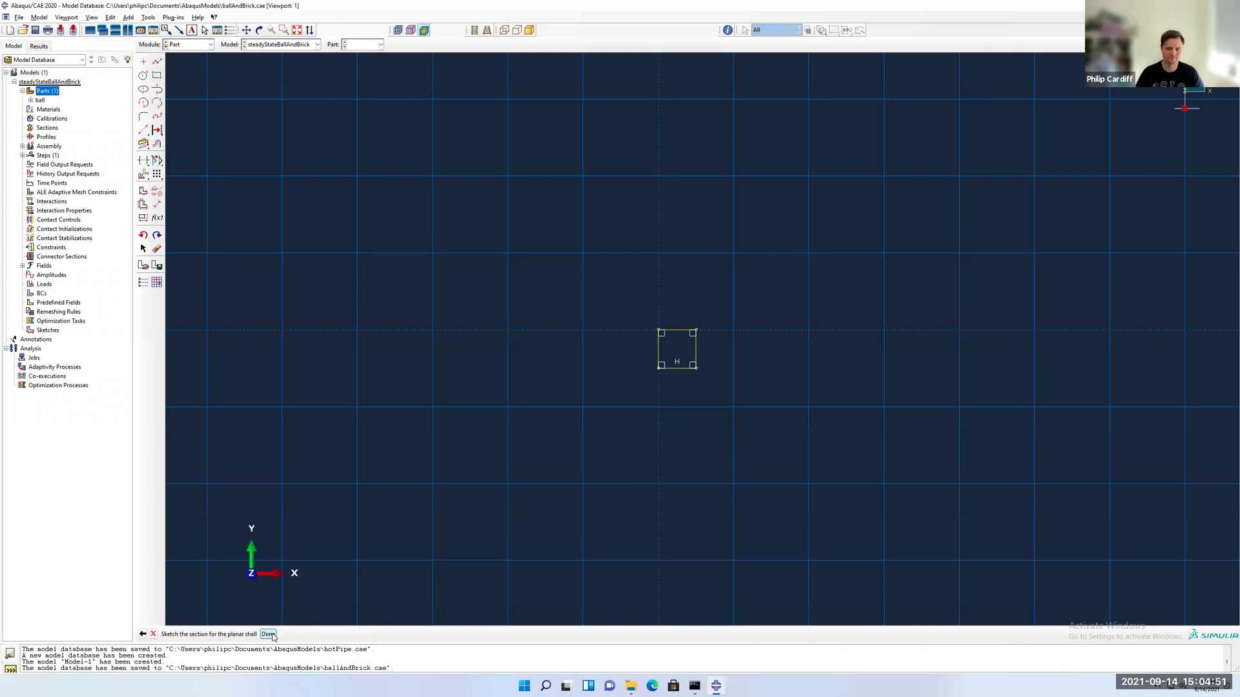
click(307, 634)
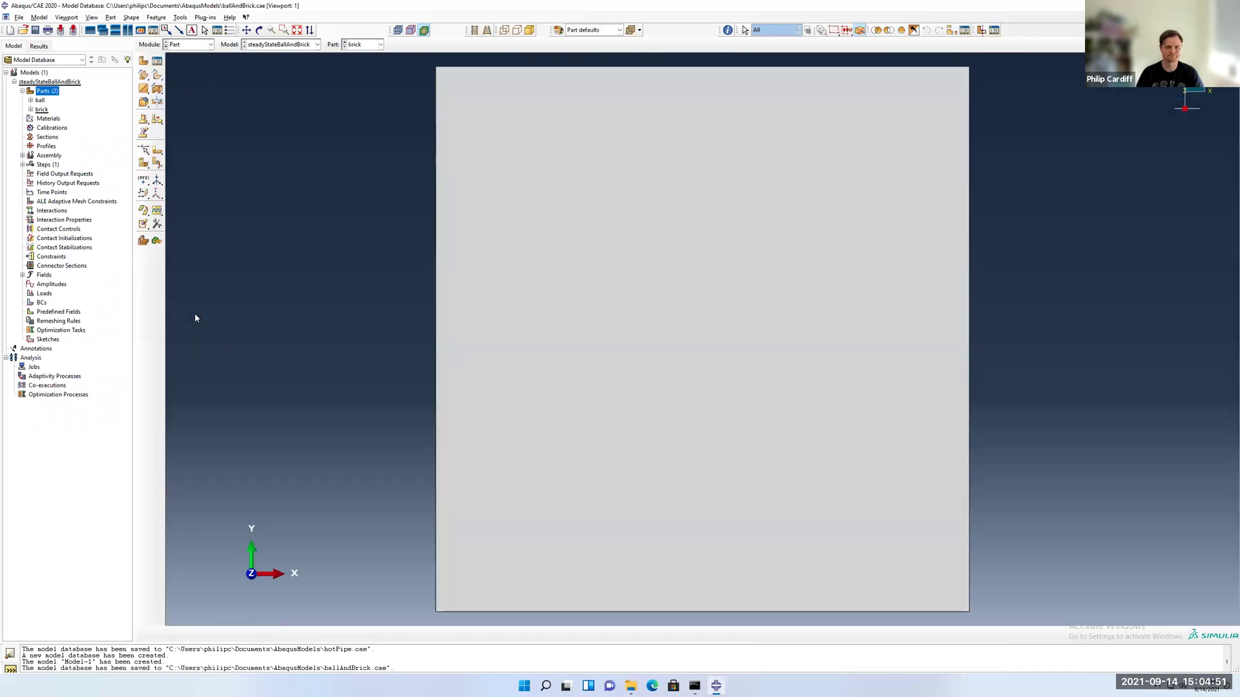
double_click(40, 101)
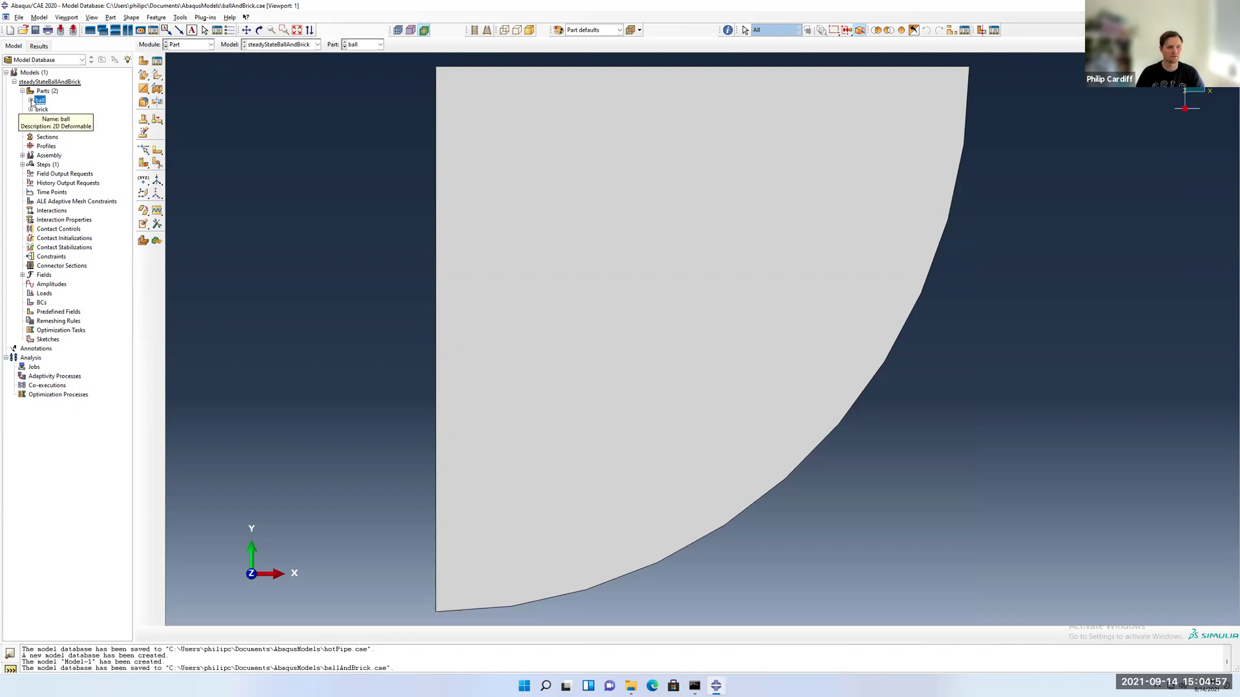
Seed the ball part's mesh with an approximate global size of 0.0005
click(31, 100)
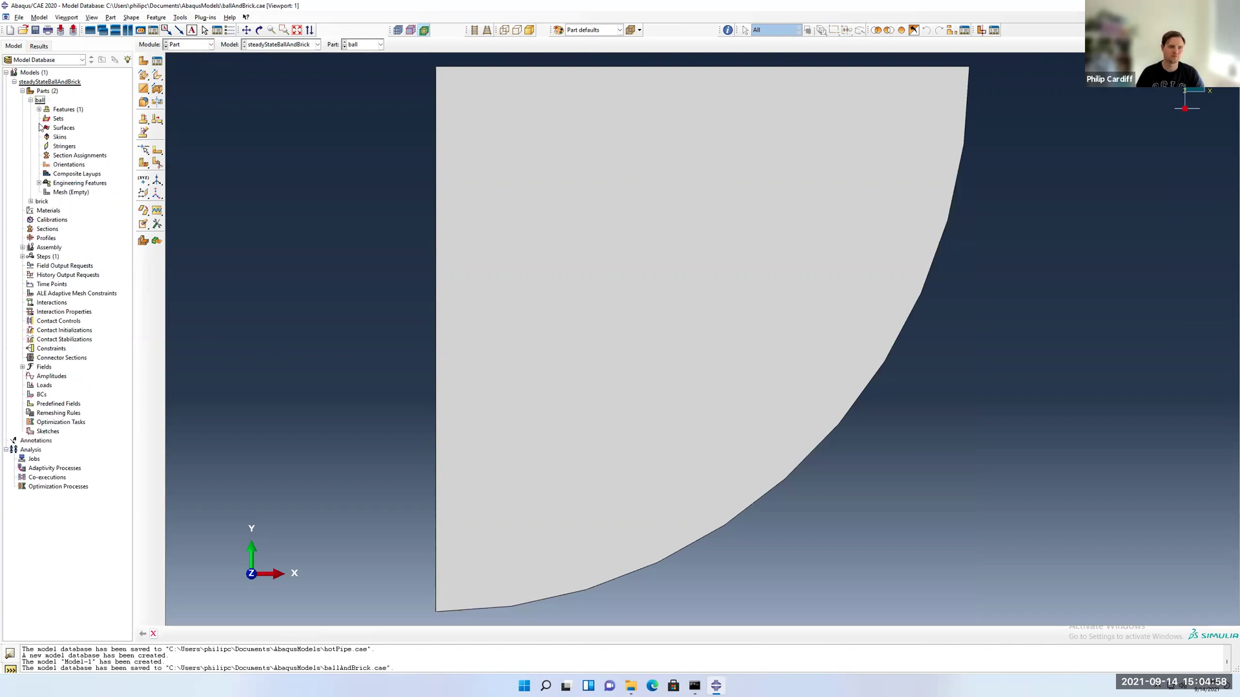
click(73, 193)
double_click(72, 193)
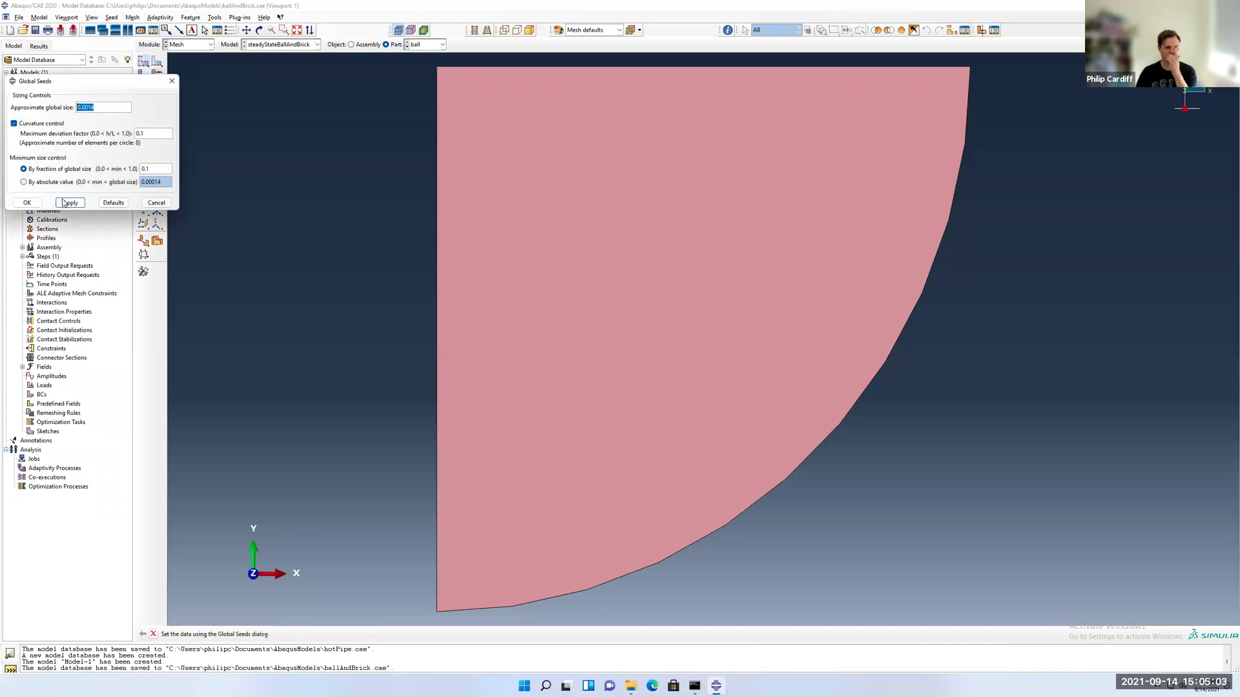
click(65, 202)
click(129, 112)
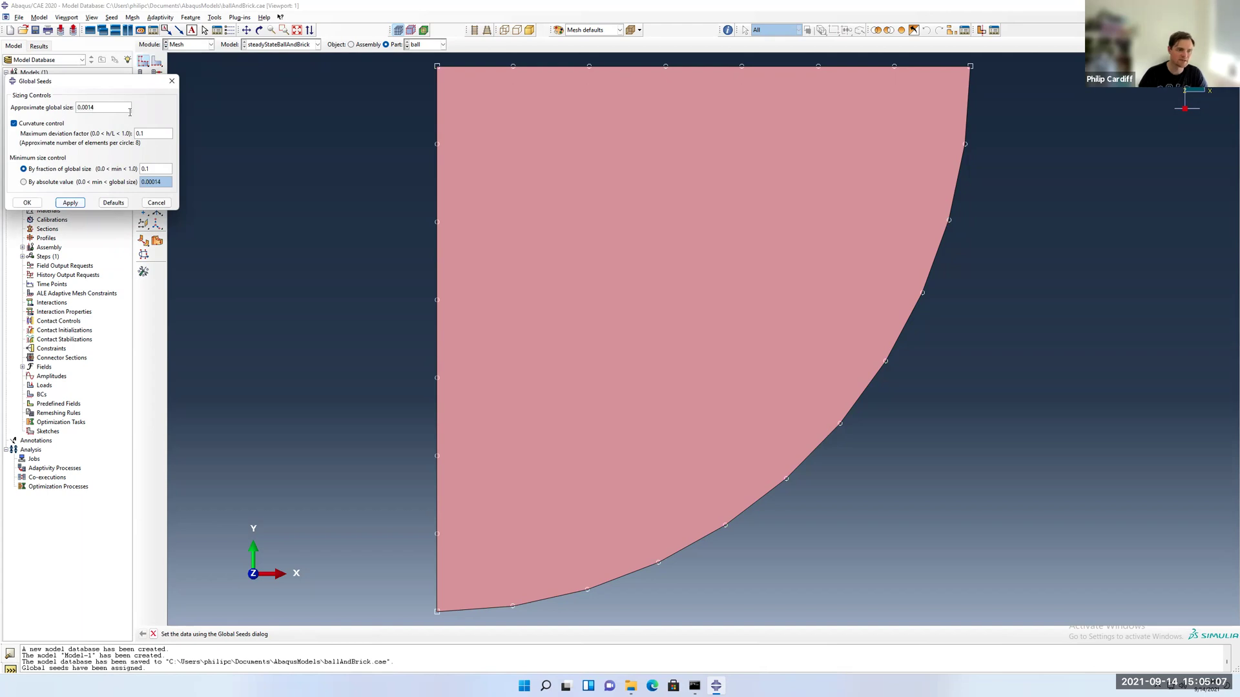
text(05)
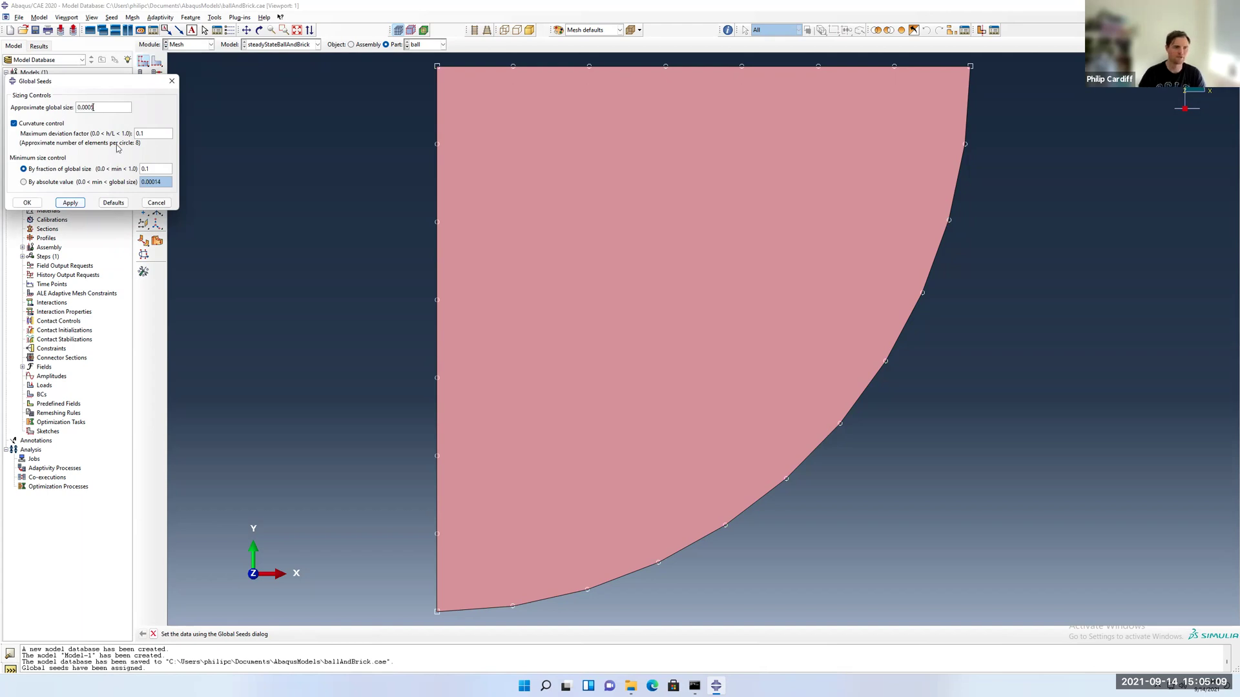
click(70, 203)
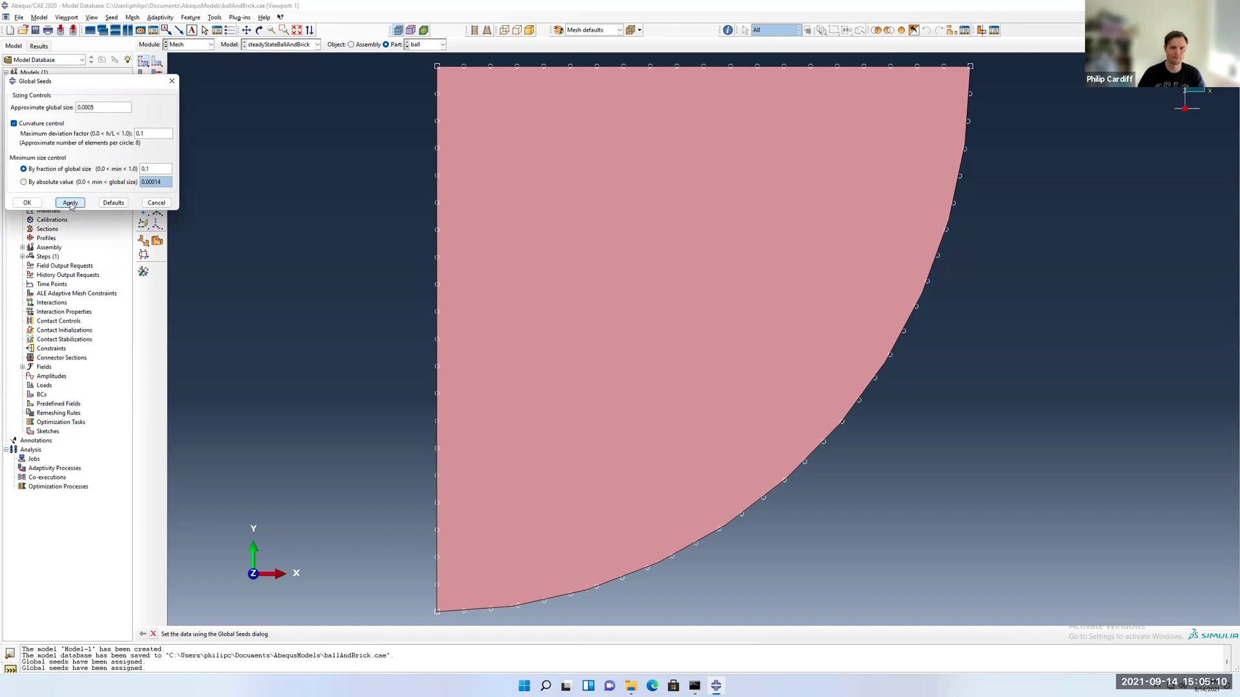
click(27, 203)
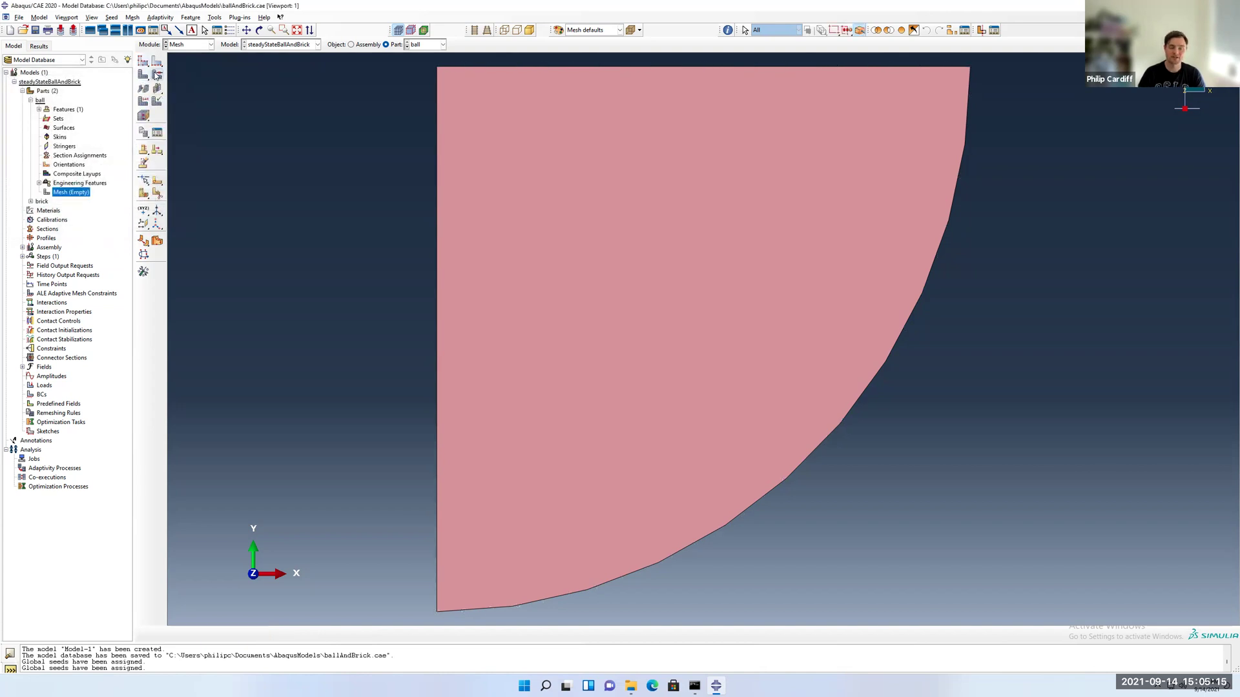
Set the ball's mesh controls to quad elements with the structured technique and mesh the part
click(157, 74)
click(17, 122)
click(15, 169)
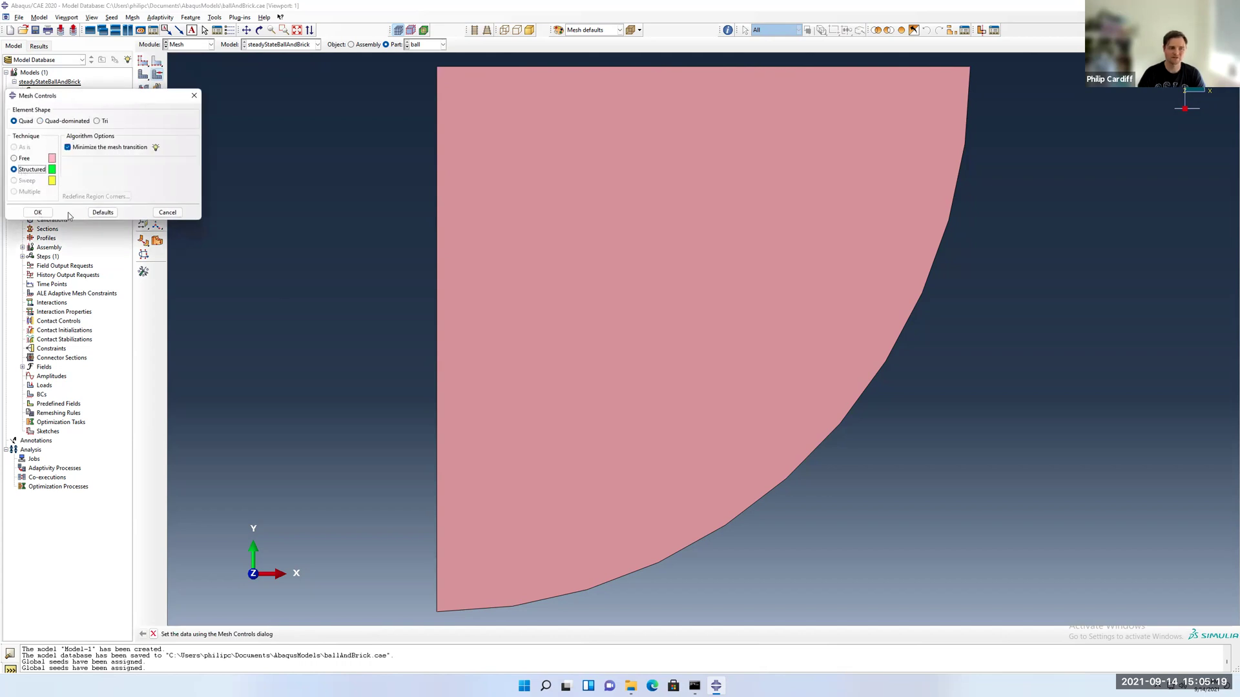
click(37, 213)
click(146, 87)
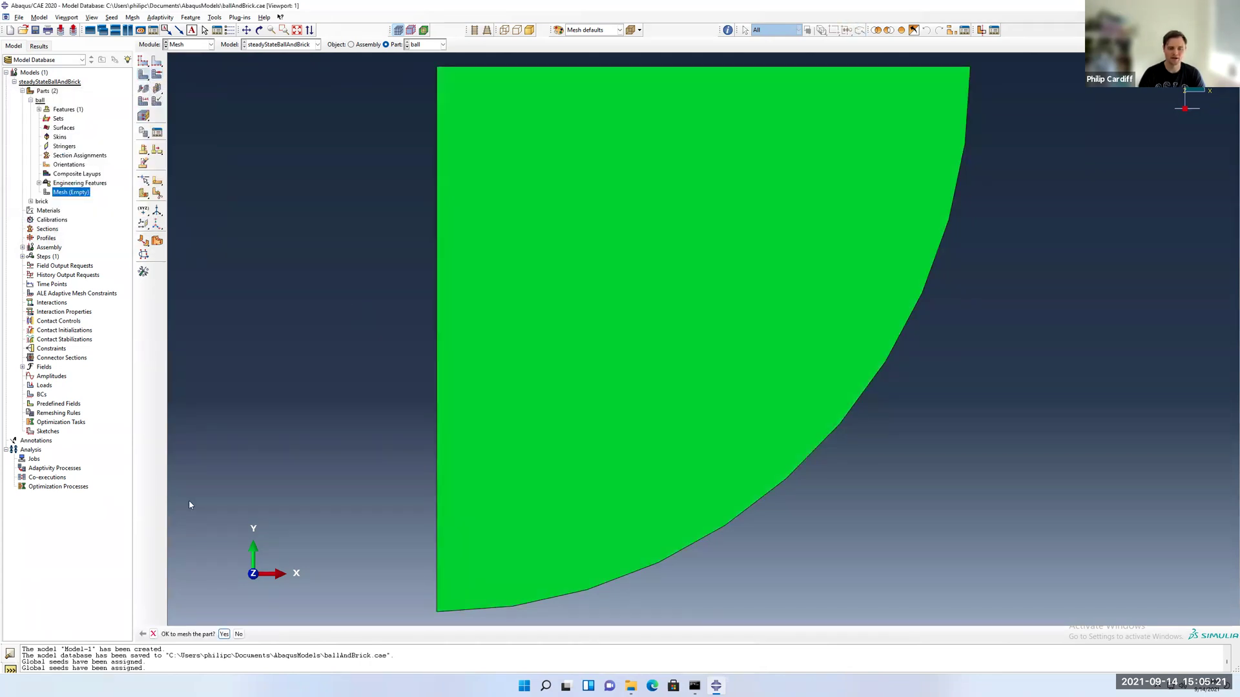
click(225, 634)
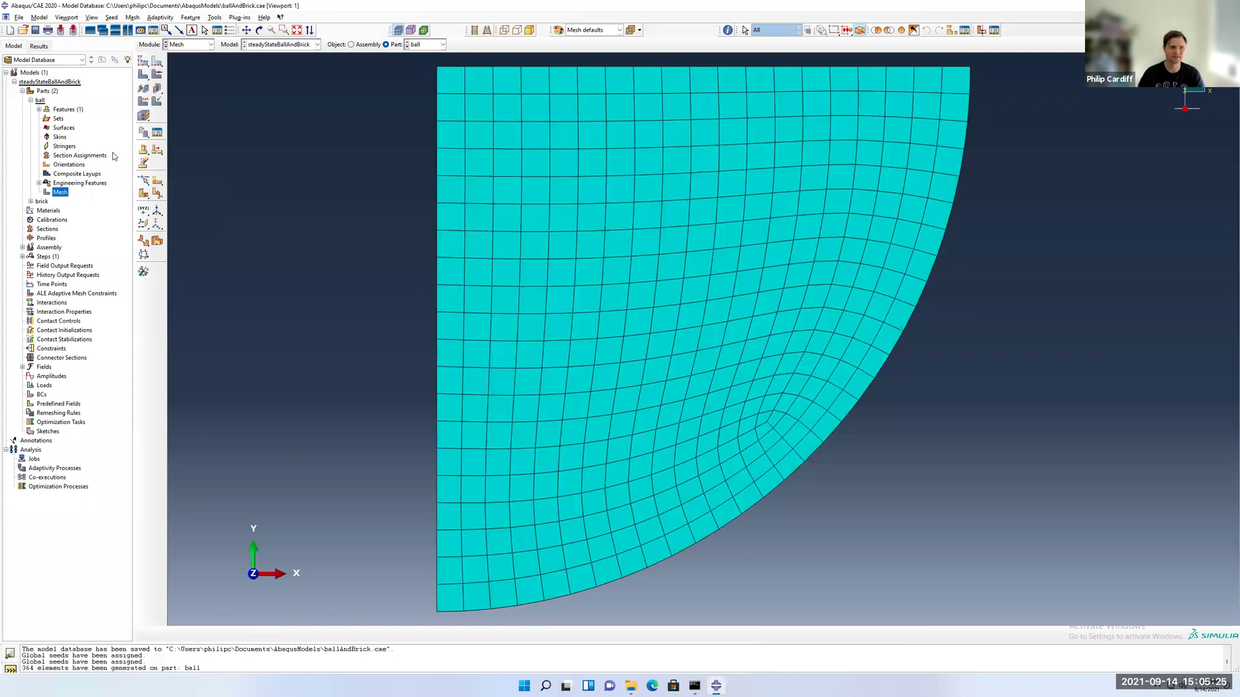
Assign the ball linear plane strain quad elements of type CPE4R, with reduced integration kept on
click(144, 101)
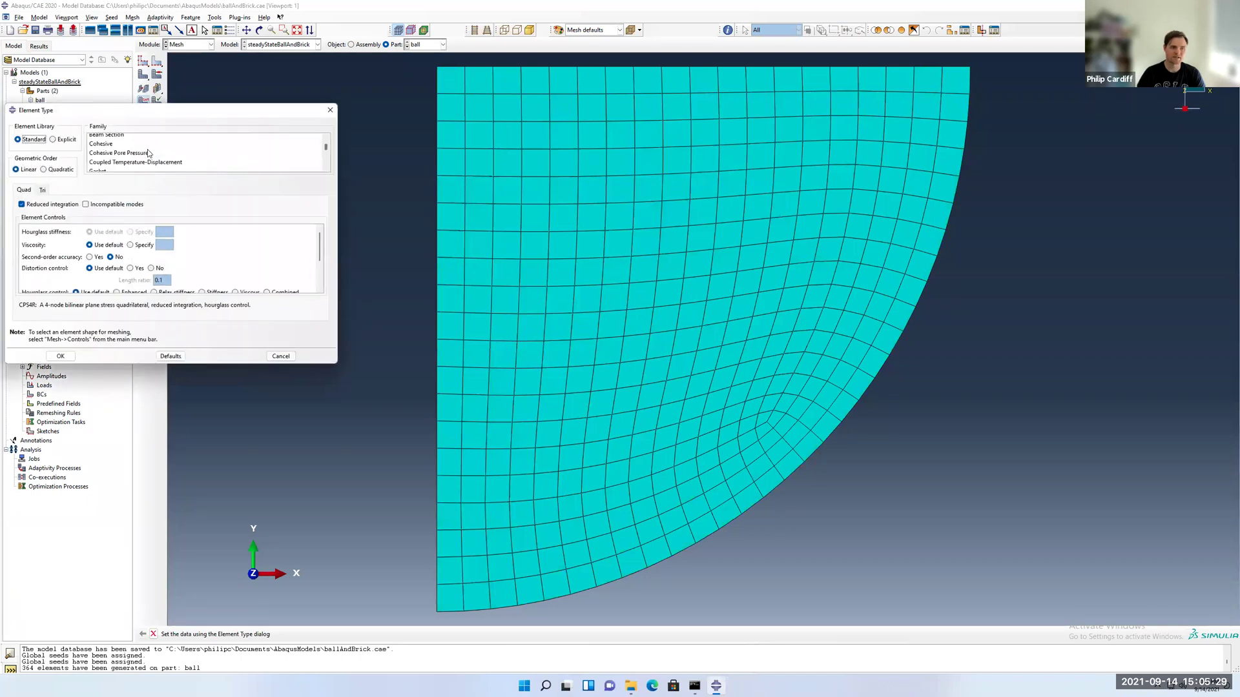
scroll(147, 152, down, 2)
click(147, 150)
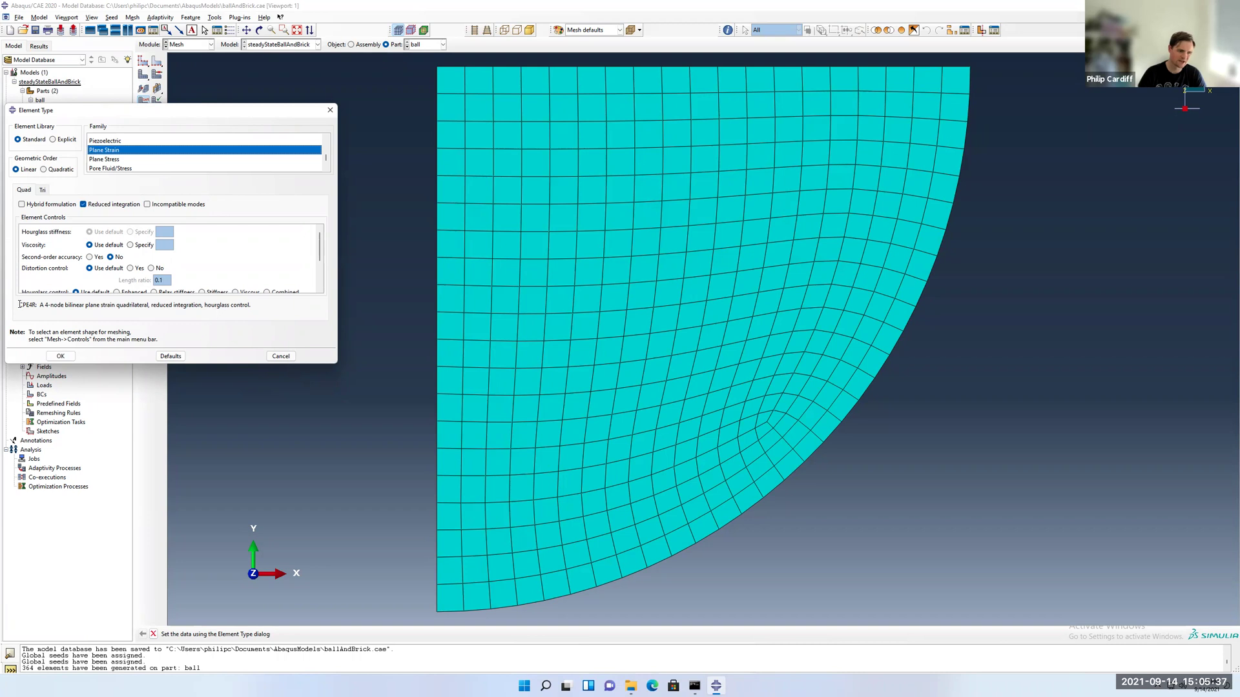
mouse_move(19, 304)
mouse_down()
mouse_move(57, 304)
mouse_move(33, 306)
mouse_up()
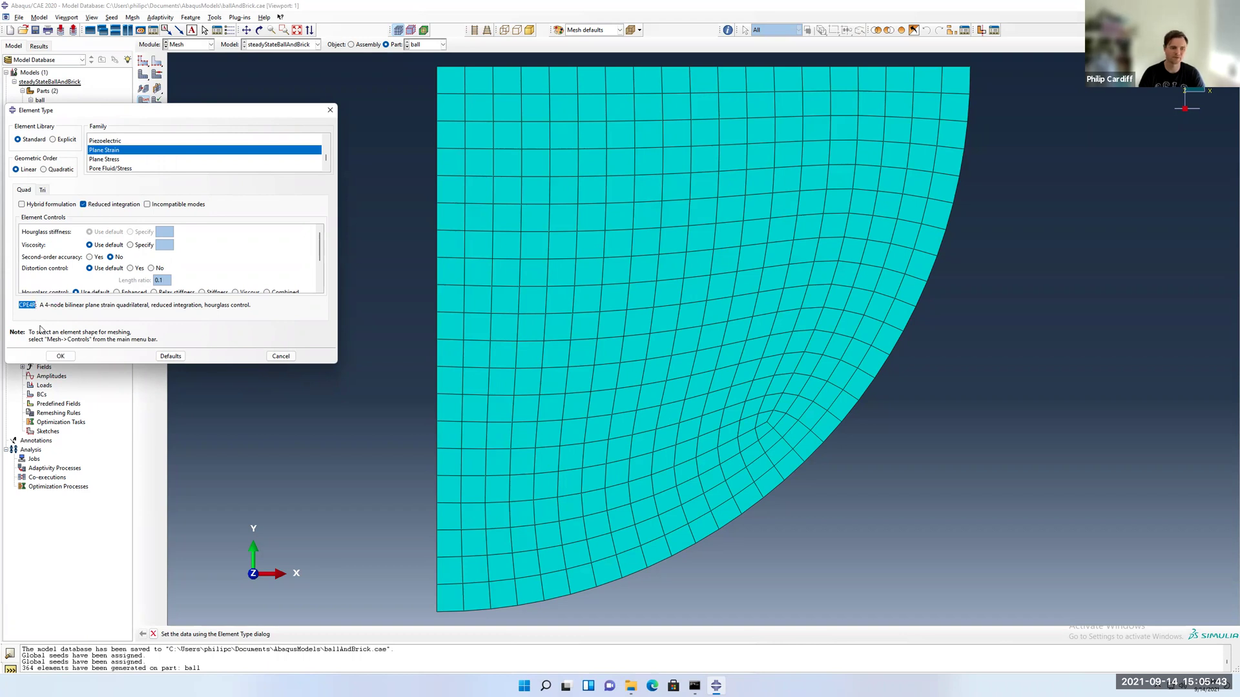
click(83, 204)
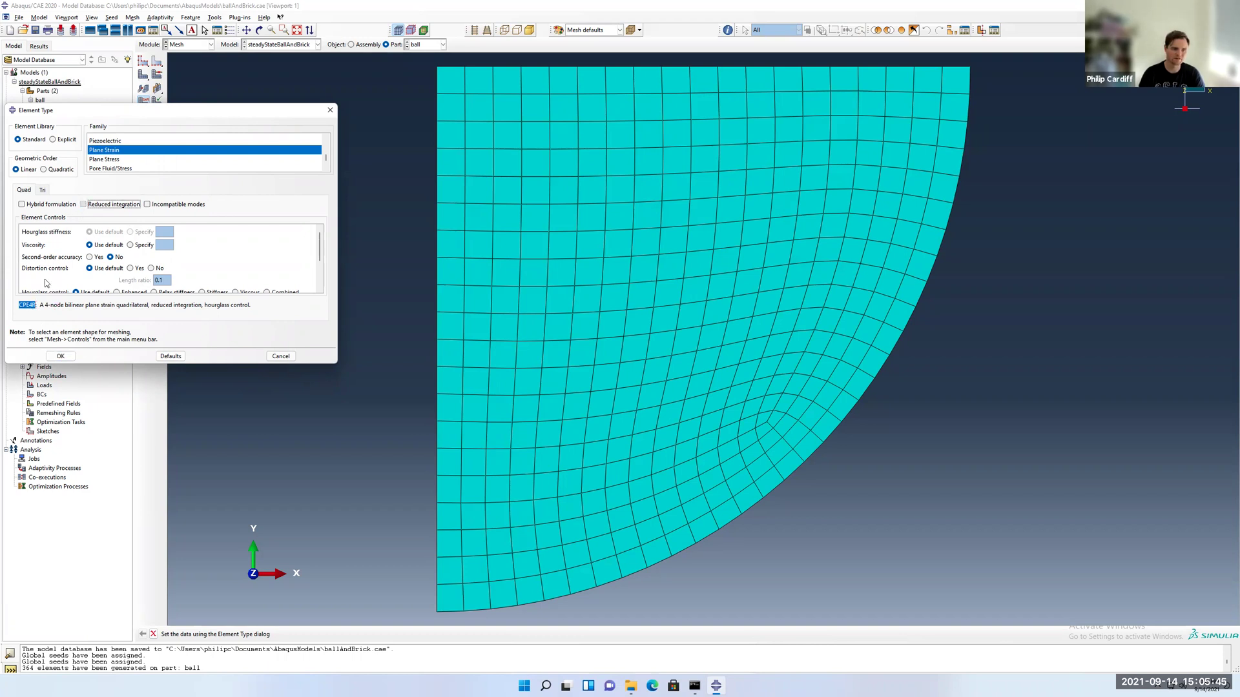
click(83, 205)
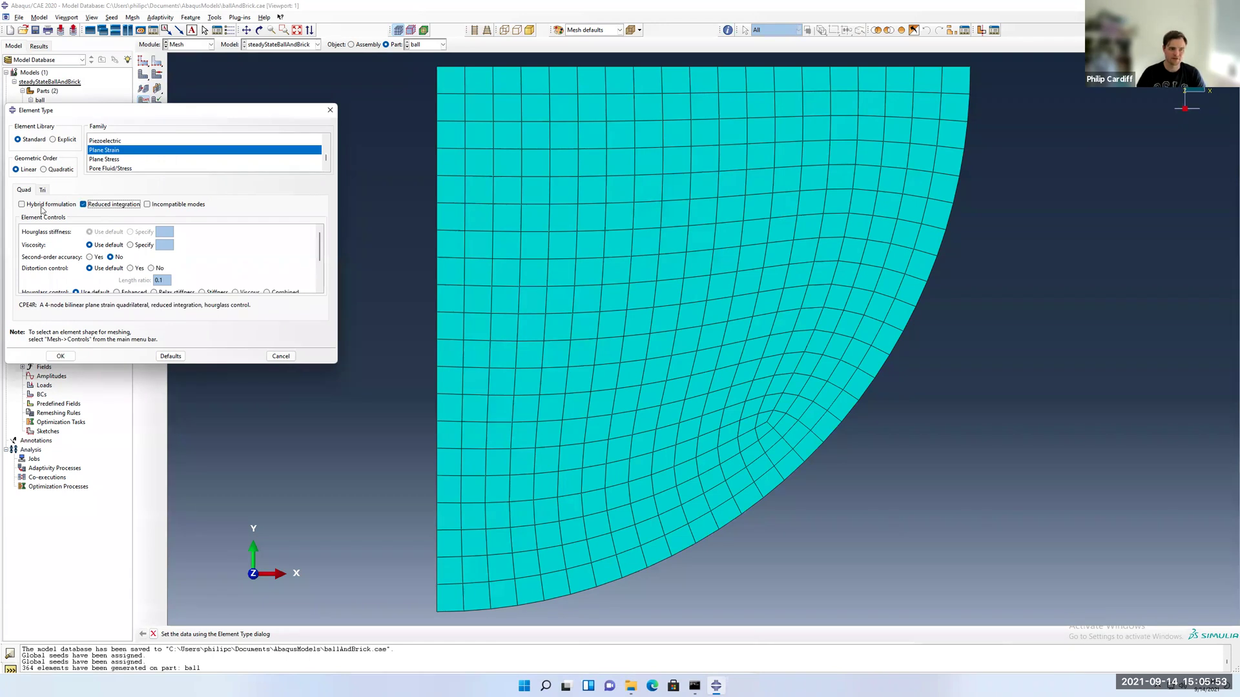
key(Return)
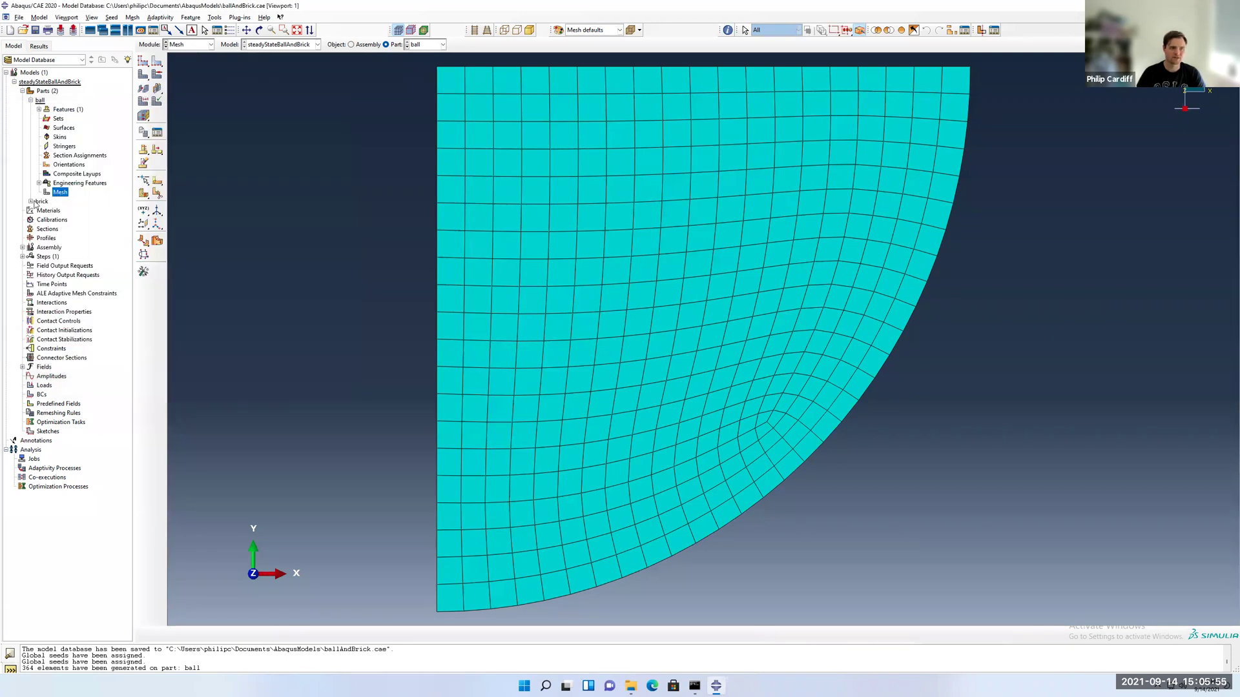
Switch to the brick part and set its mesh controls to quad elements with the structured technique
click(421, 46)
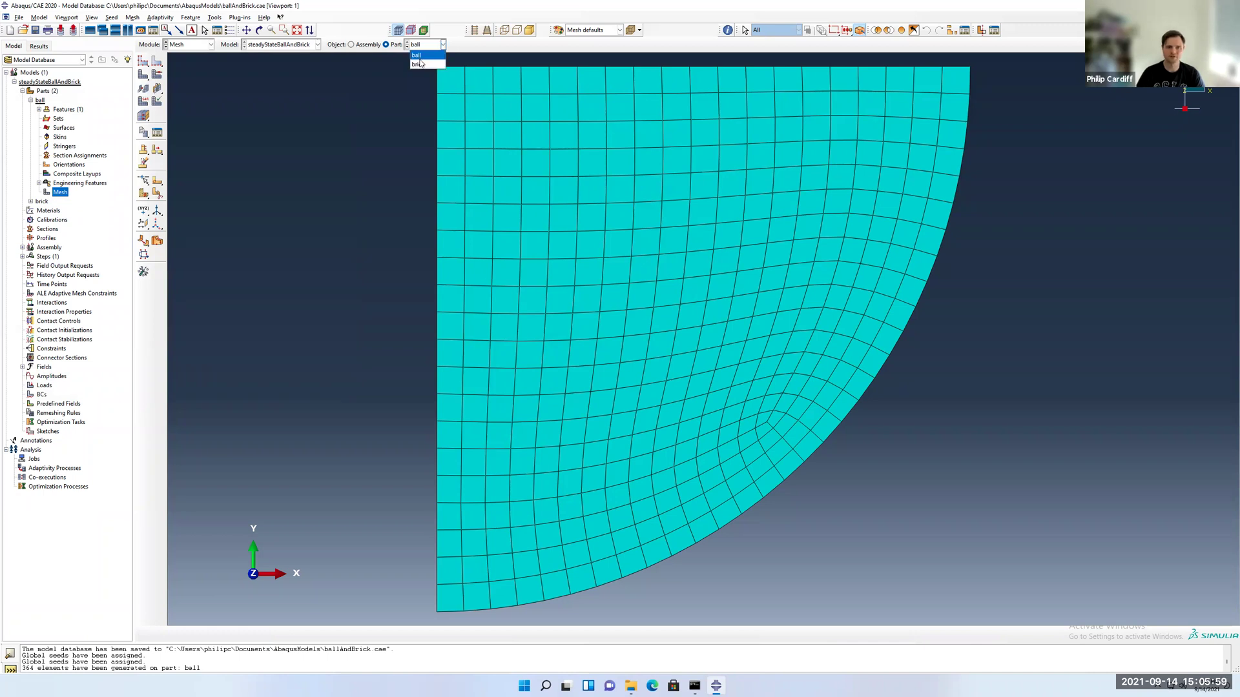
click(419, 65)
click(157, 75)
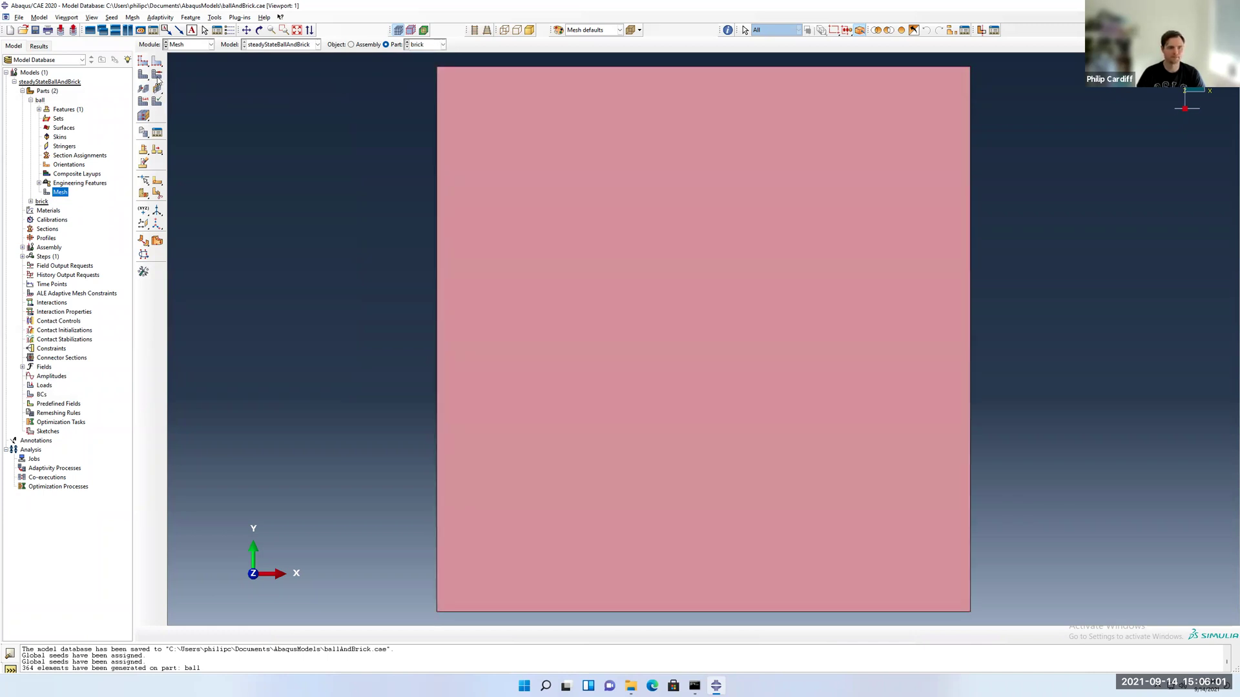
click(14, 121)
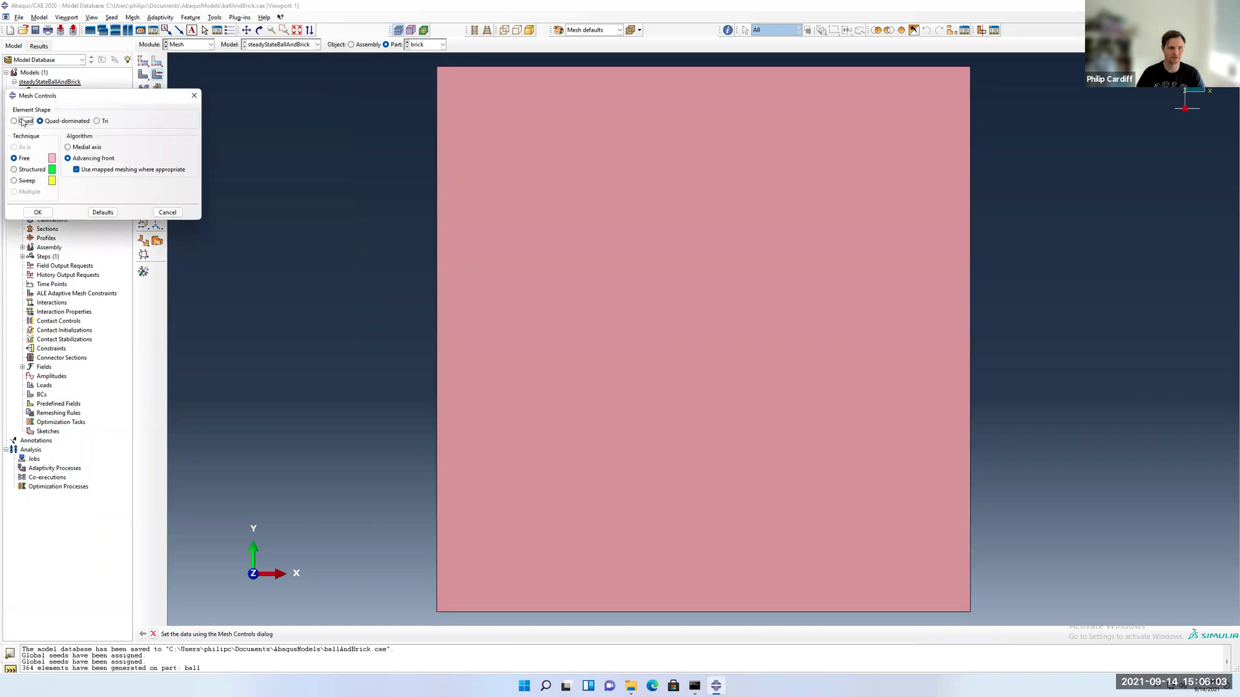
click(14, 169)
click(37, 212)
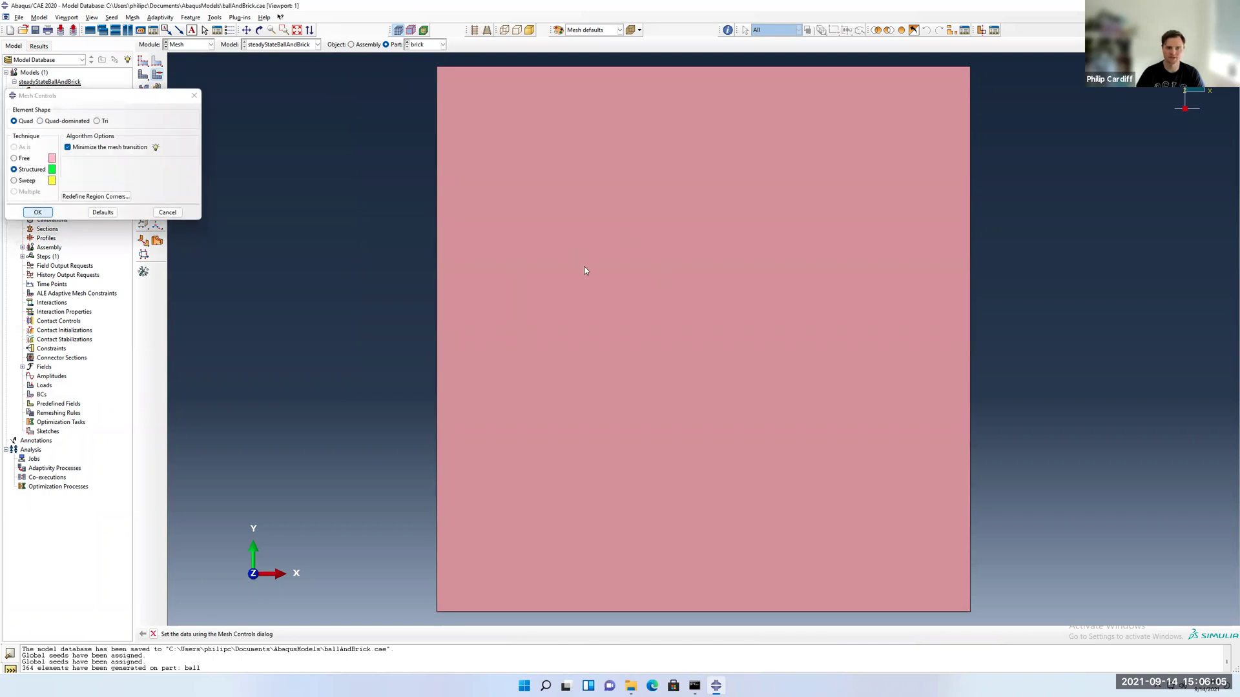
Seed the brick with an approximate global size of 0.0005 and mesh the part
click(143, 61)
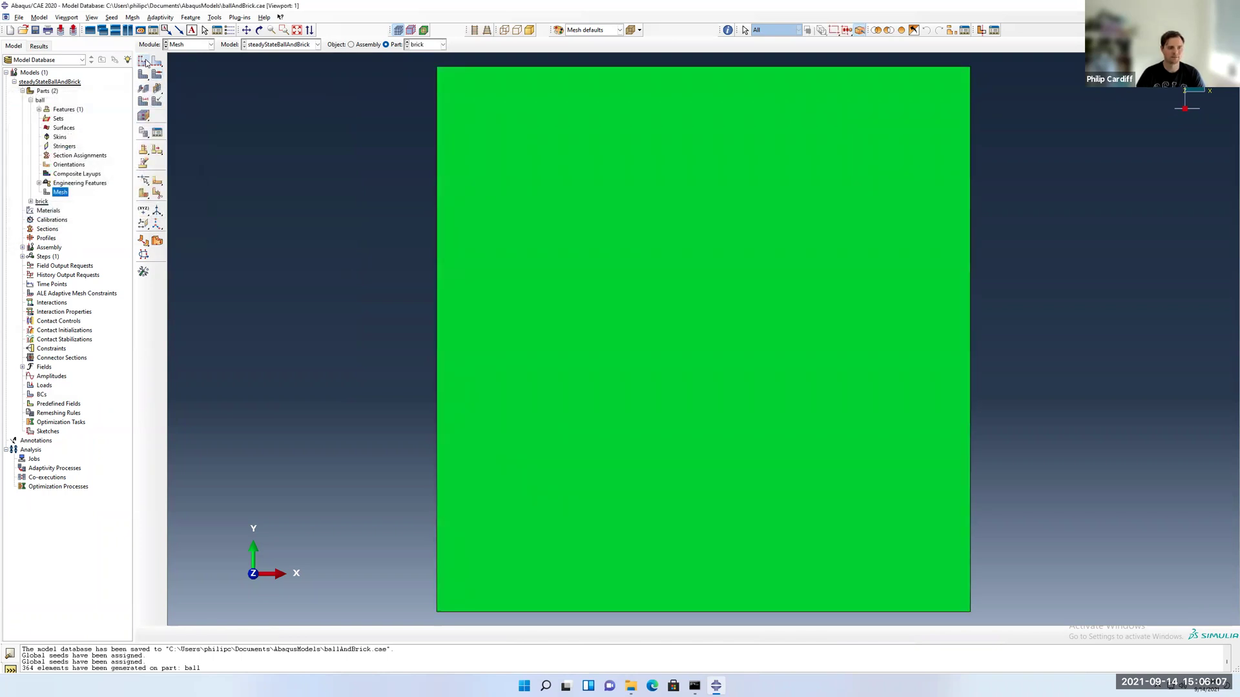
click(99, 107)
text(05)
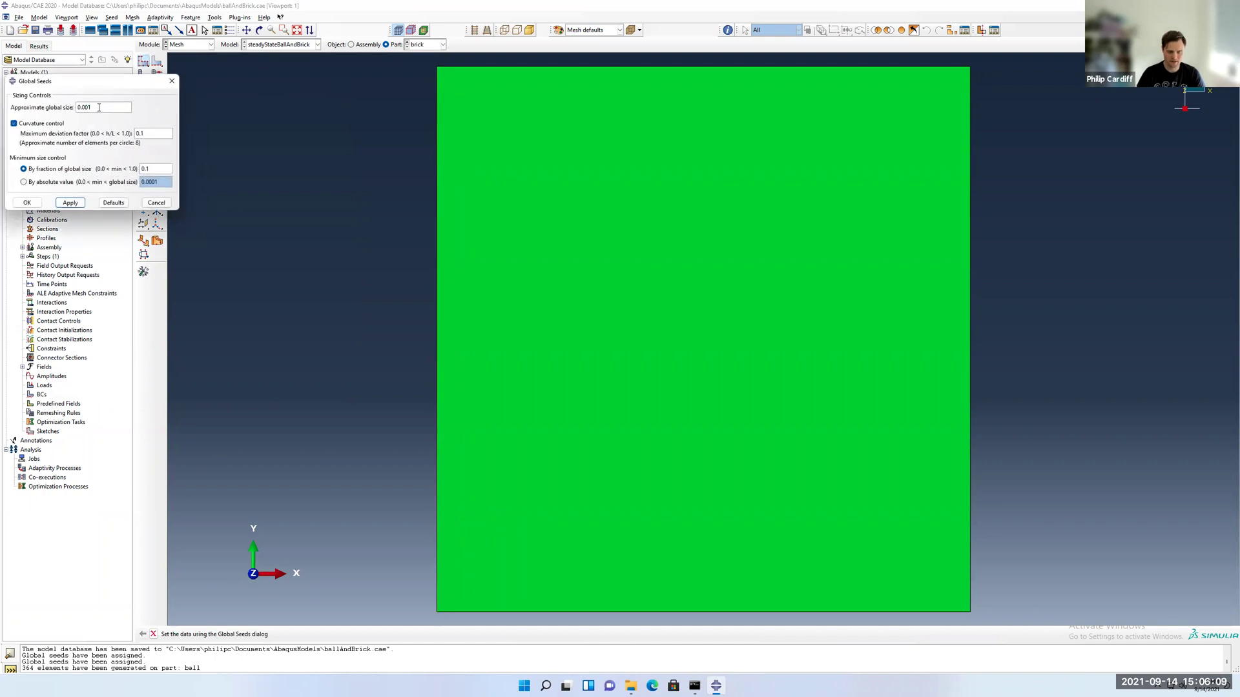
click(64, 202)
click(34, 206)
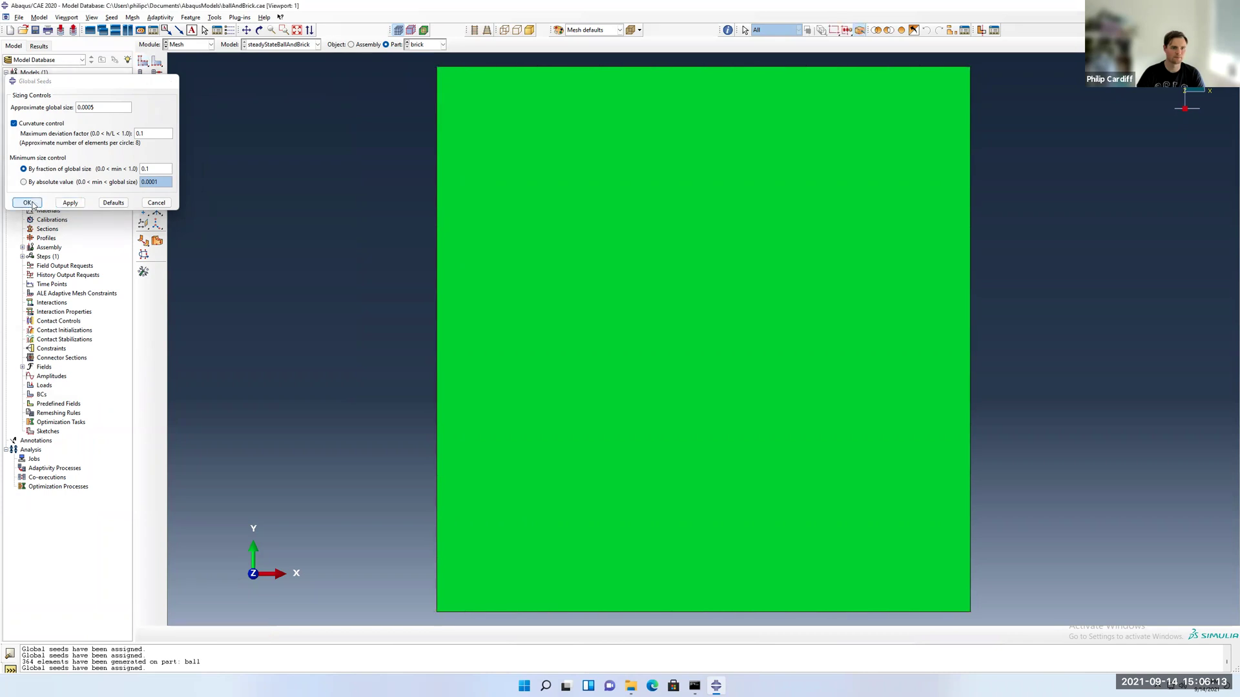
click(159, 191)
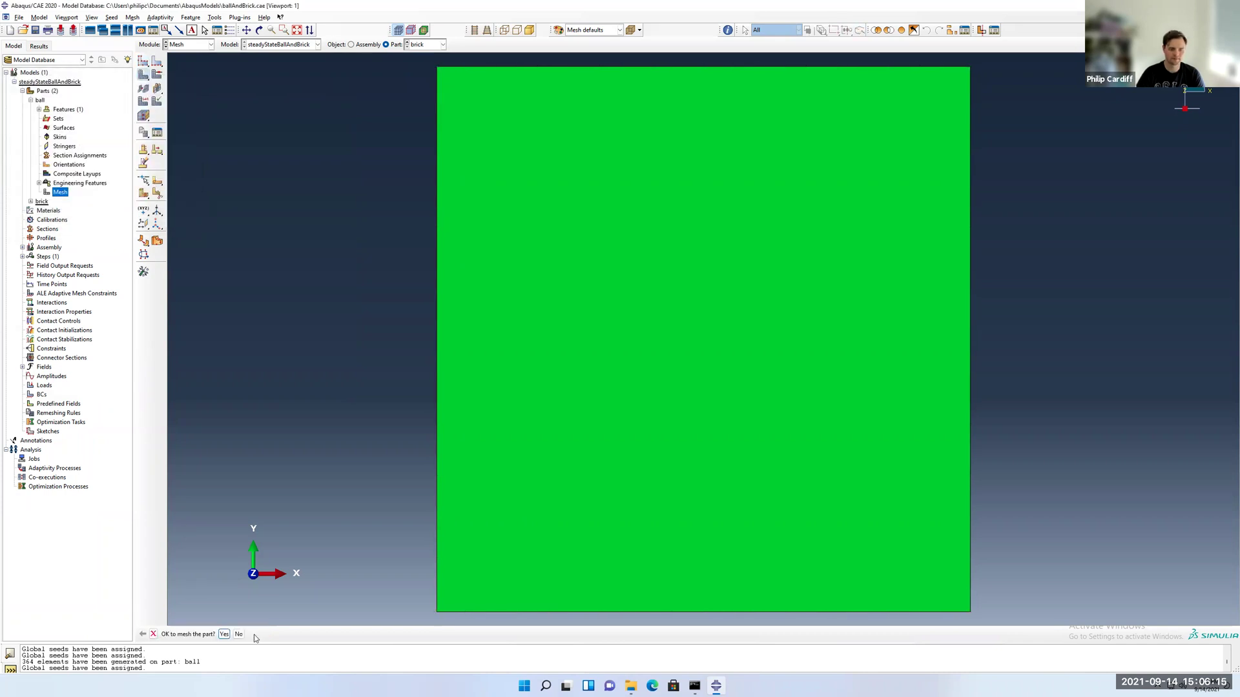
click(223, 634)
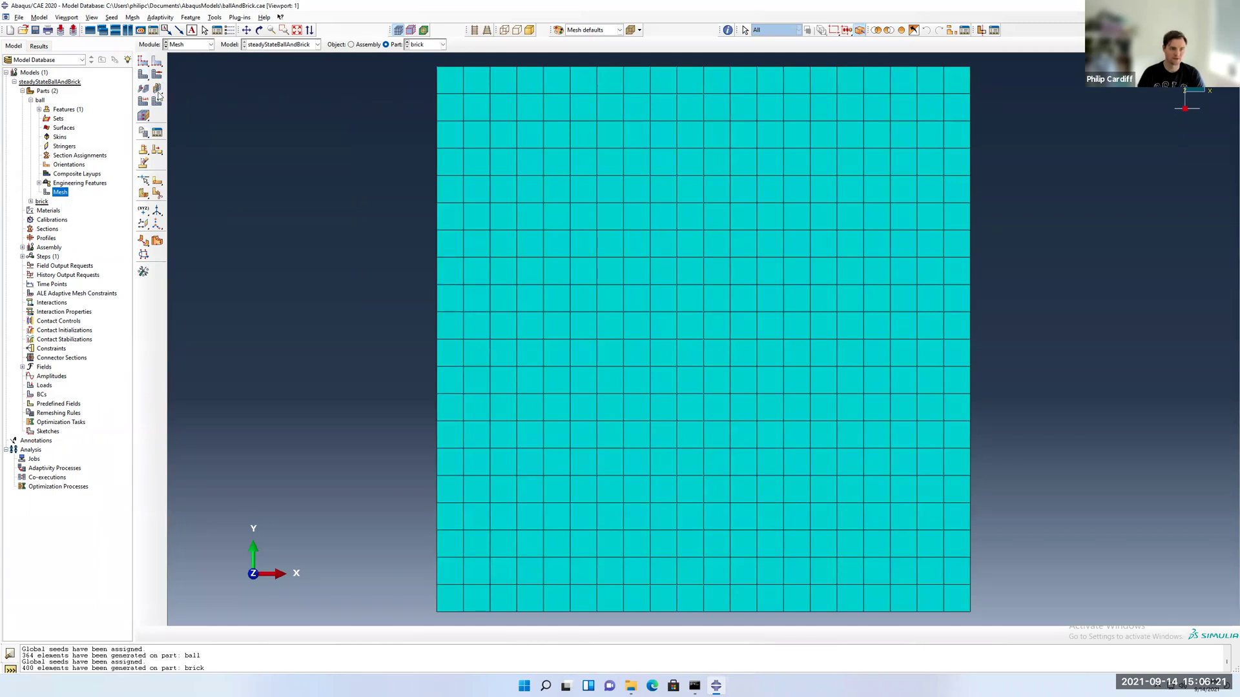
Assign the brick linear plane strain quad elements of type CPE4R with reduced integration
click(143, 163)
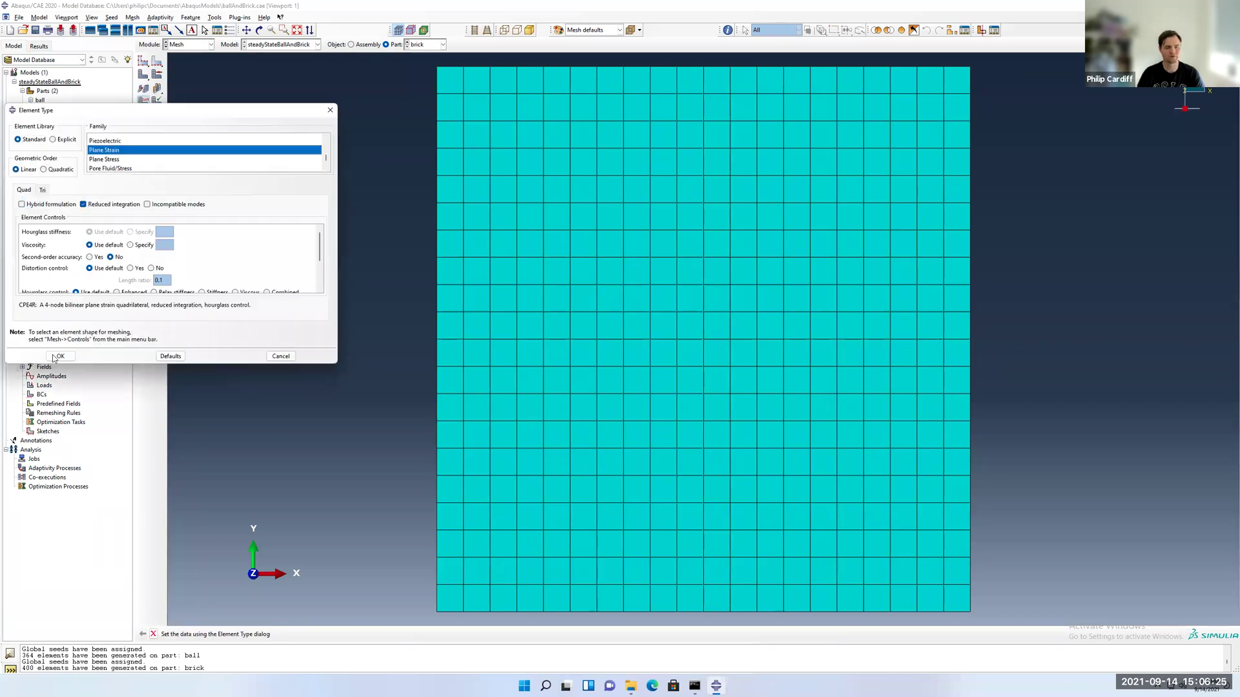
click(57, 357)
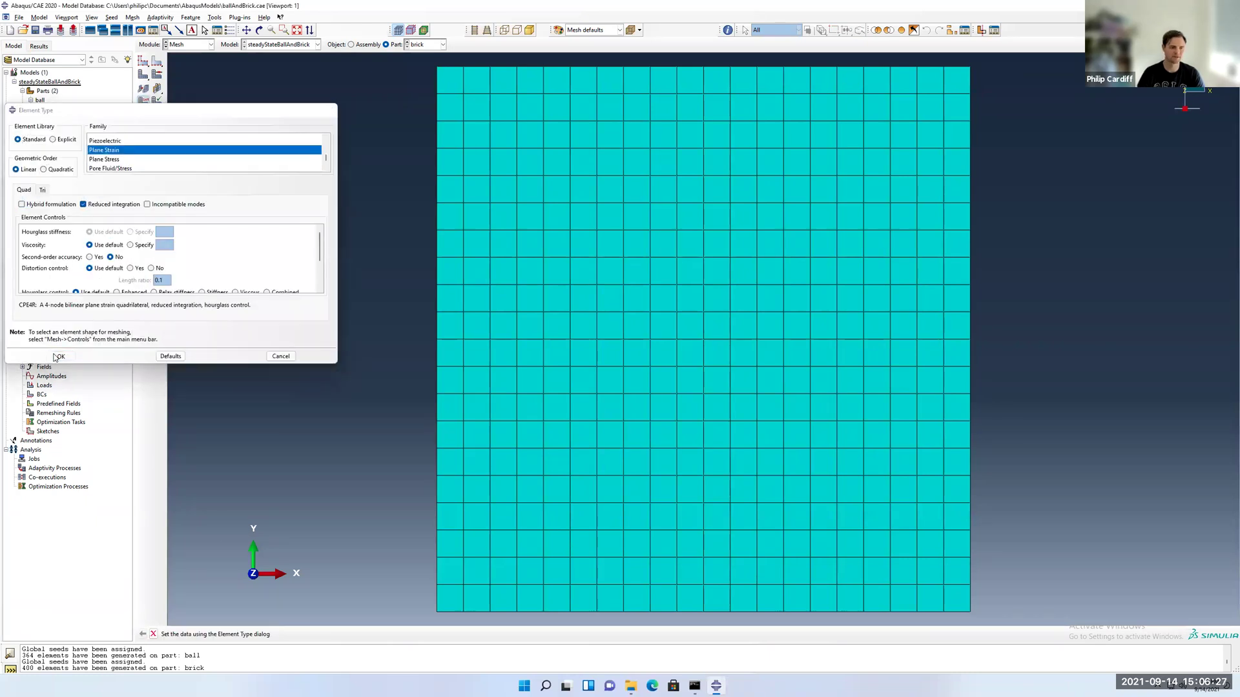
click(64, 192)
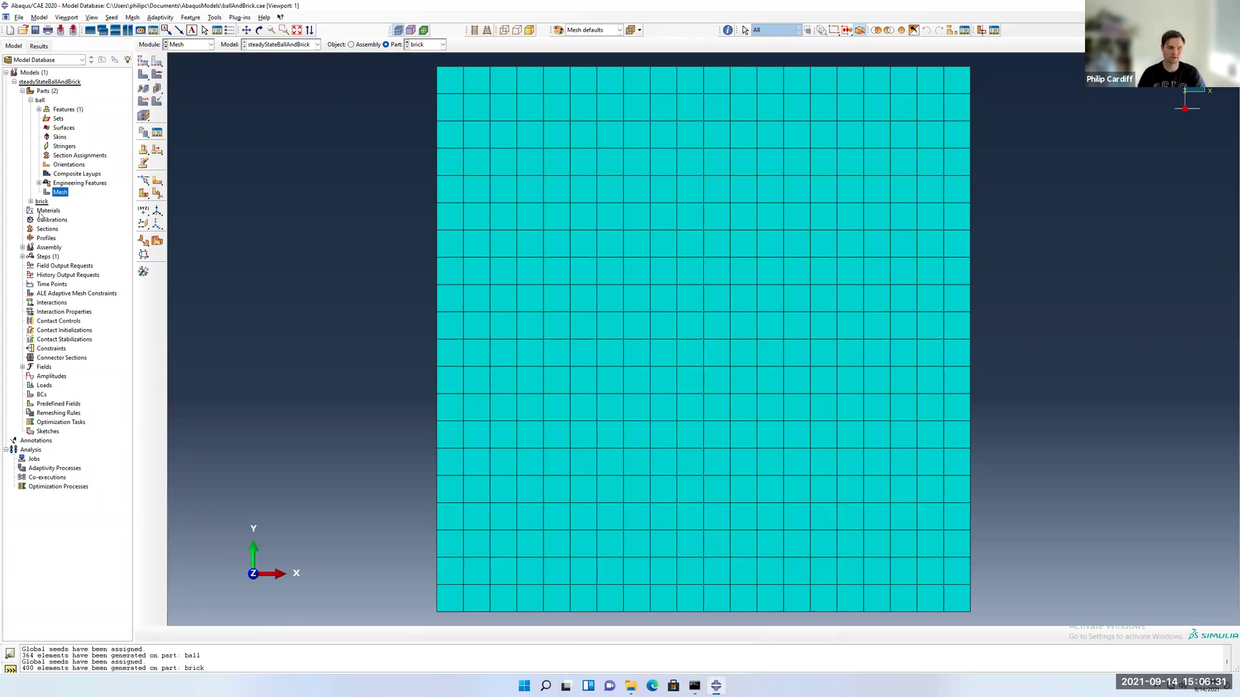
Create a material named steel with isotropic elasticity, Young's modulus 200e9 and Poisson's ratio 0.3
double_click(48, 210)
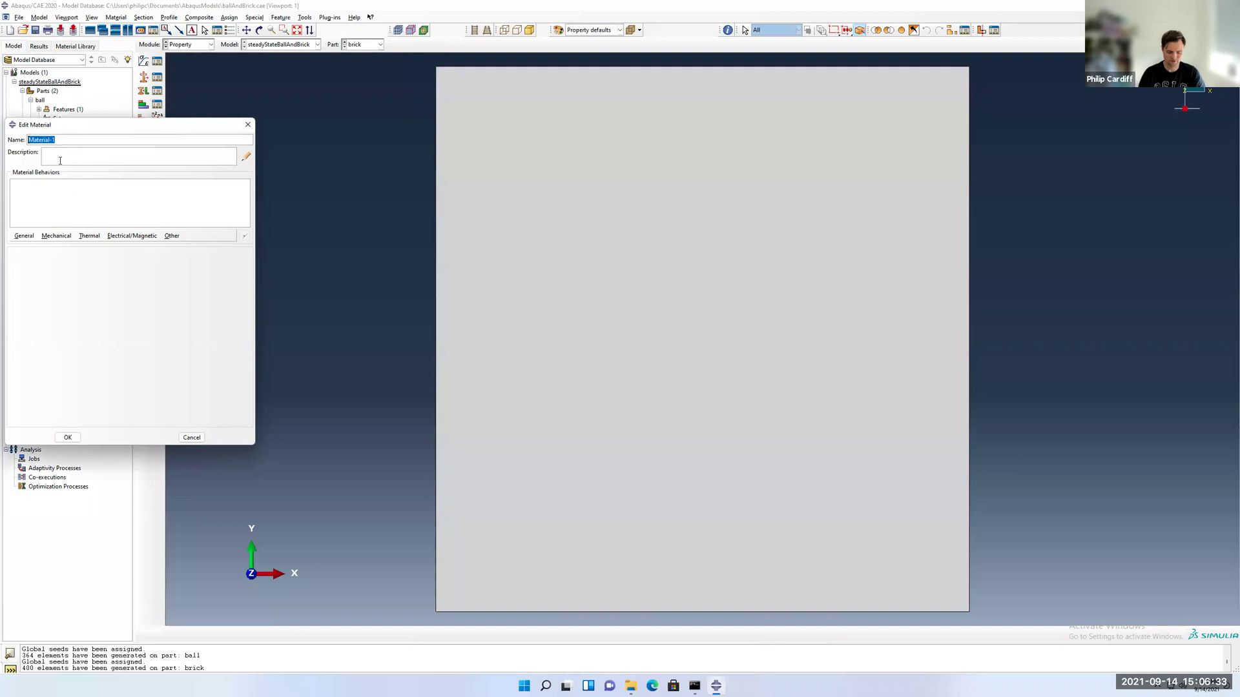
text(steel)
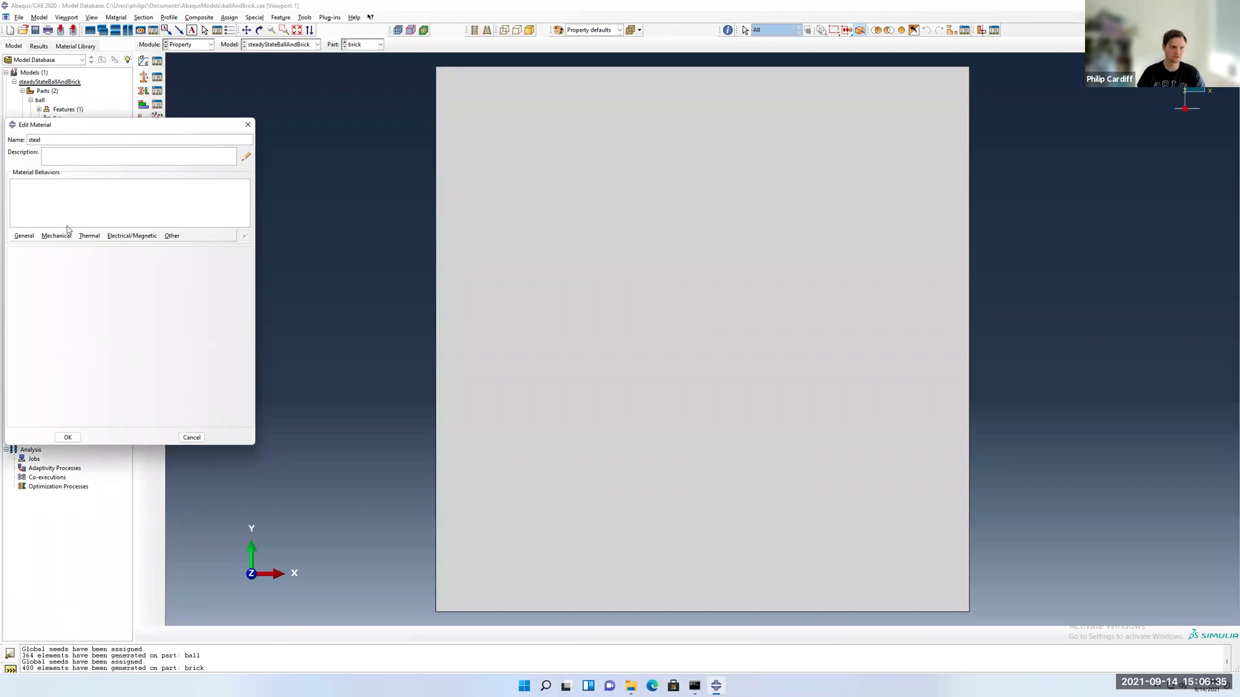
click(57, 236)
mouse_move(60, 248)
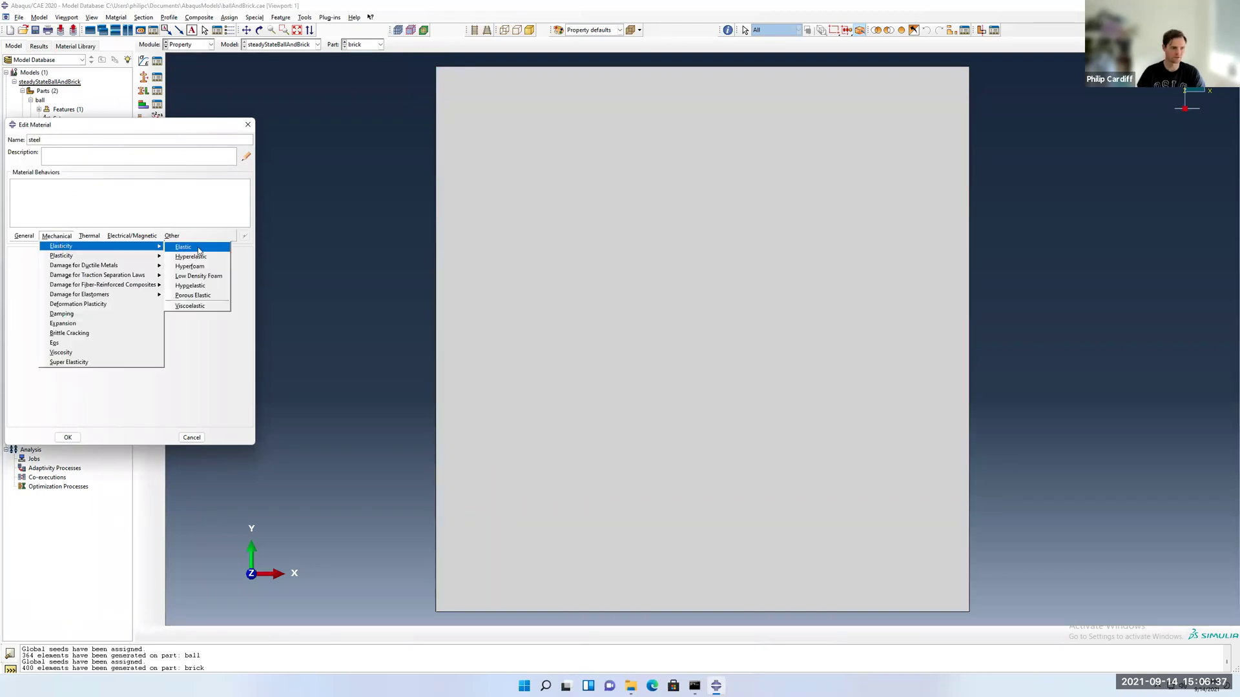
click(183, 246)
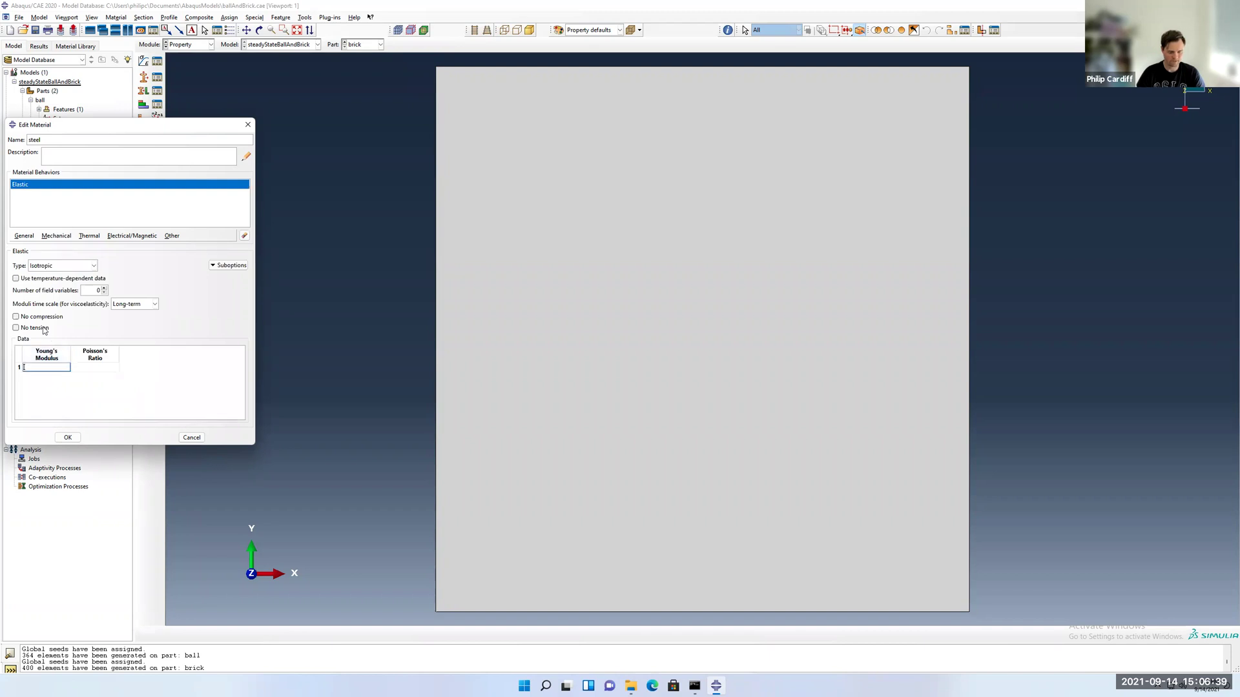
text(200e9)
click(88, 366)
text(0.3)
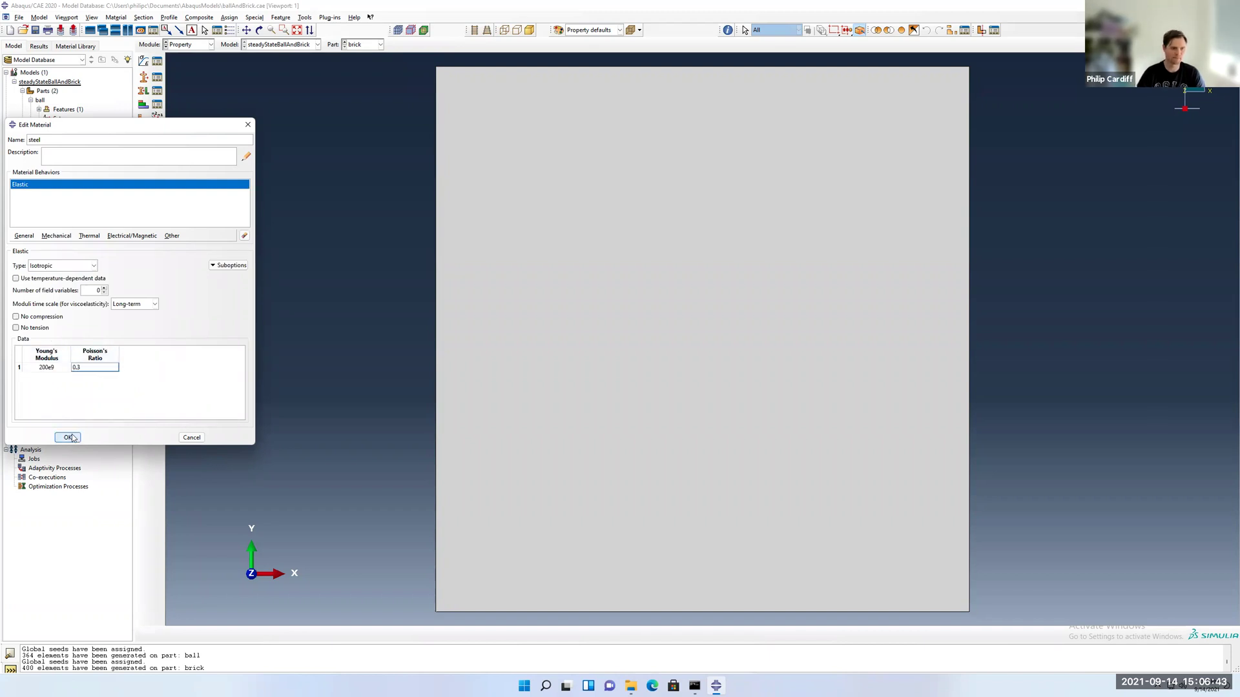
key(Return)
key(Return)
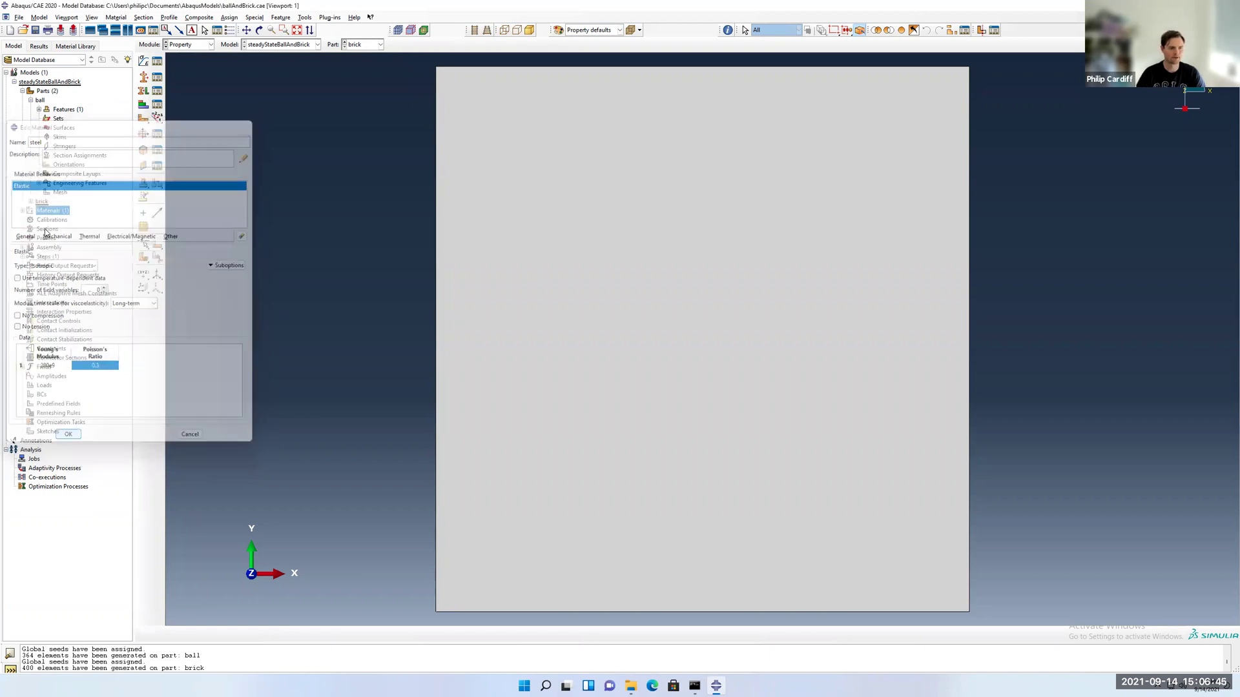
Create a homogeneous solid section named steelSection that uses the steel material
double_click(45, 230)
text(steel)
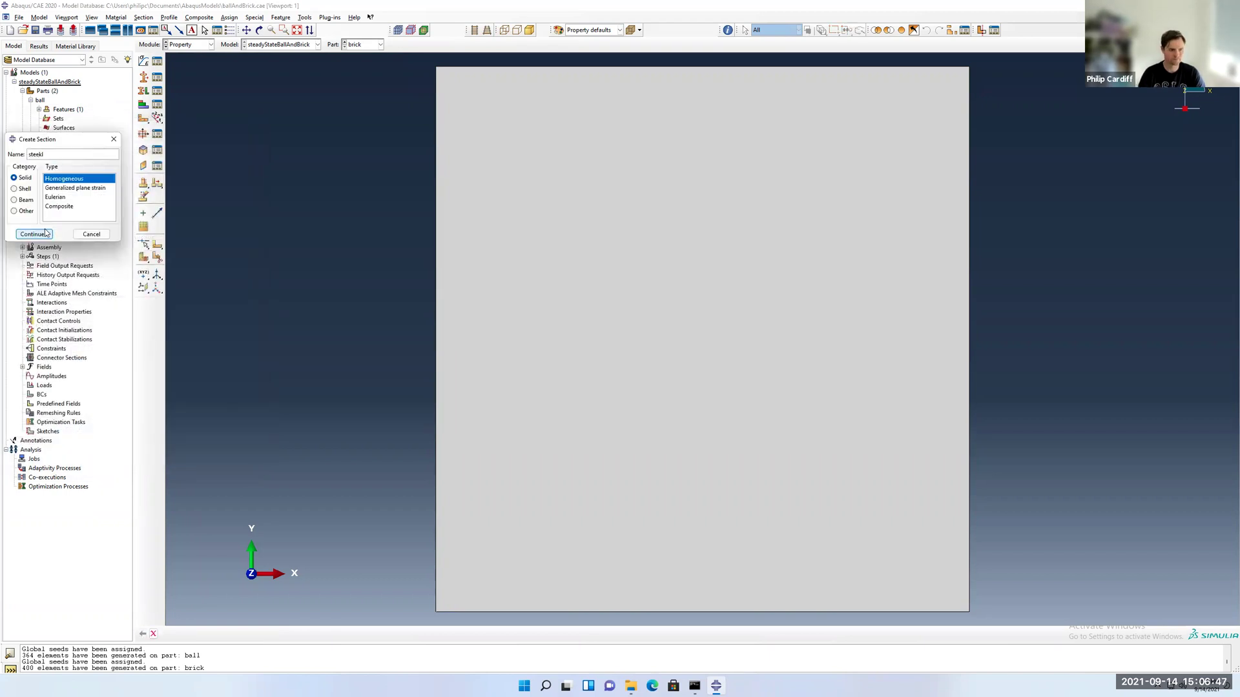
key(BackSpace)
text(lSection)
key(Return)
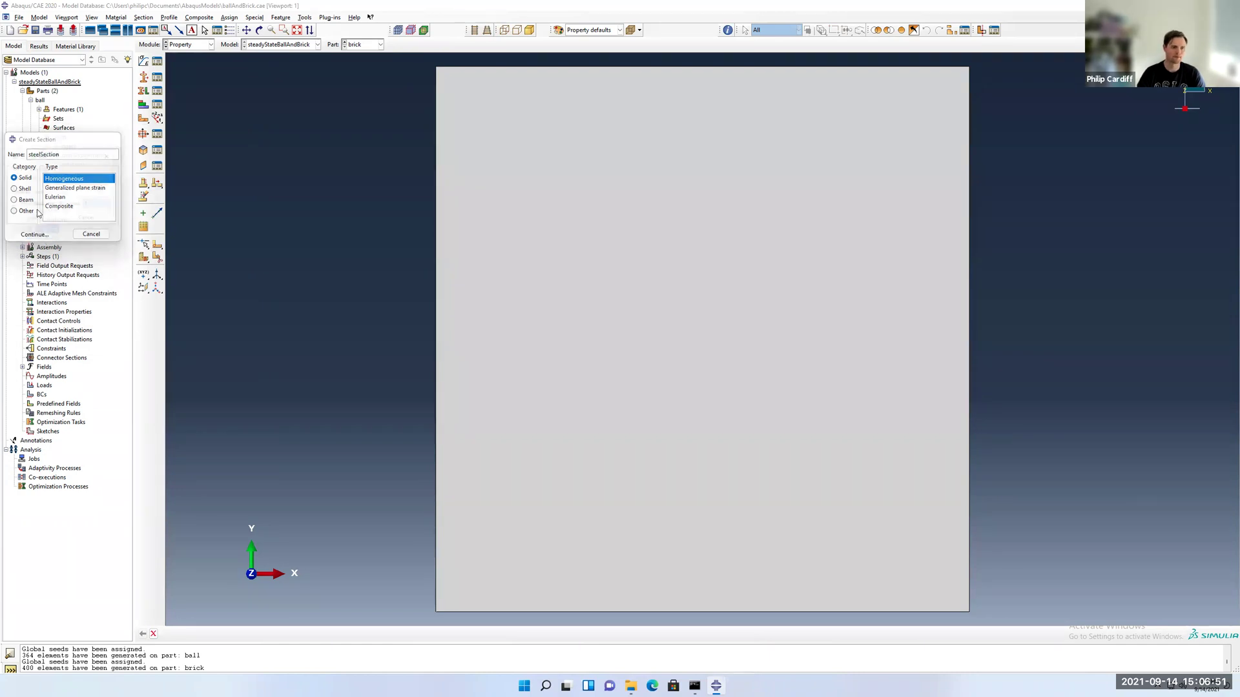
click(40, 224)
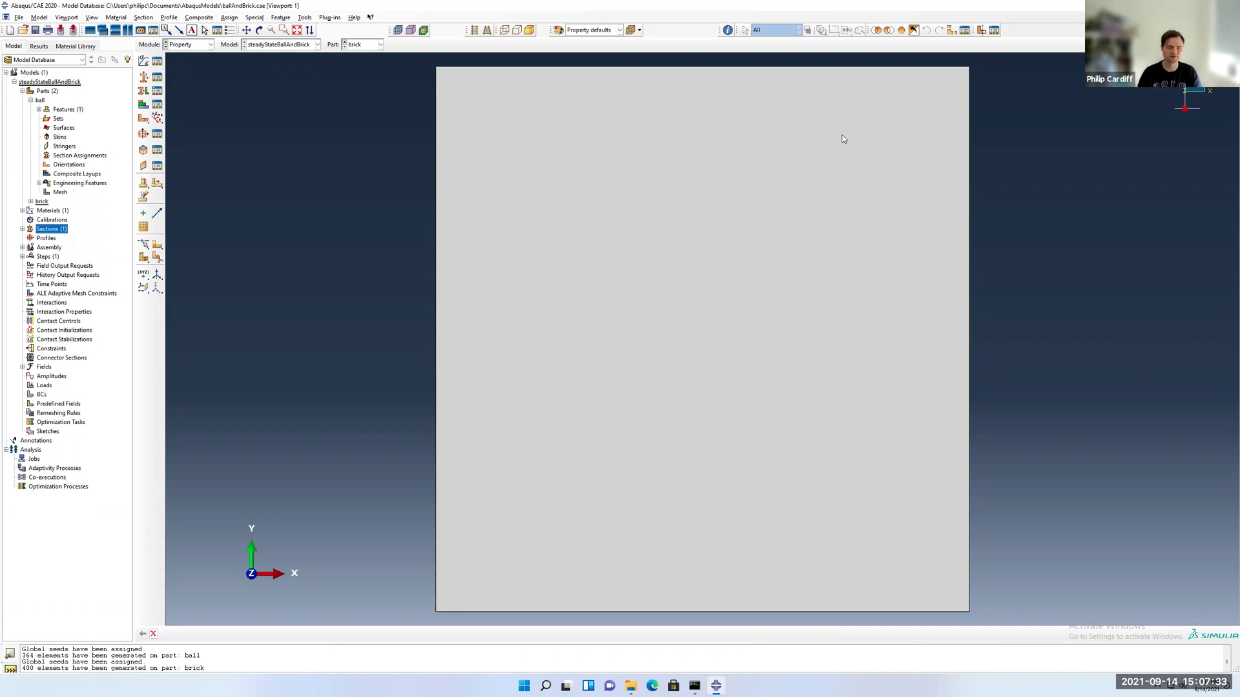
Assign steelSection to the whole ball part and to the whole brick part, taking the thickness from the section
click(30, 201)
double_click(71, 157)
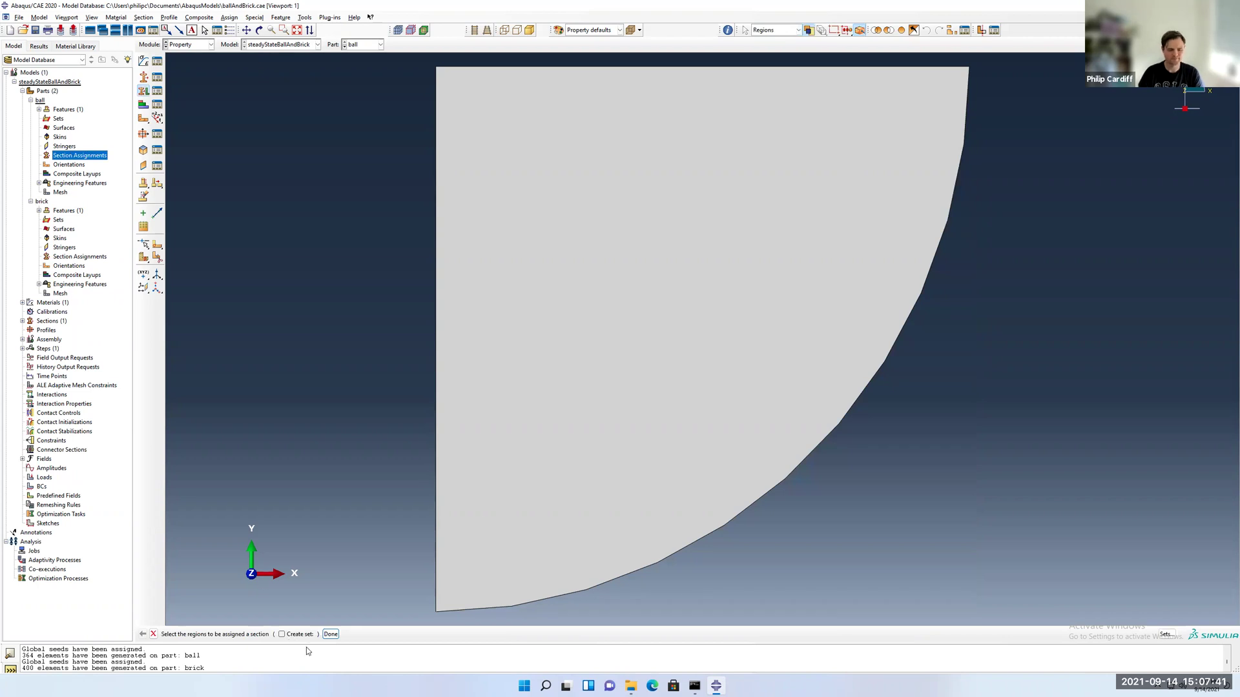
click(330, 634)
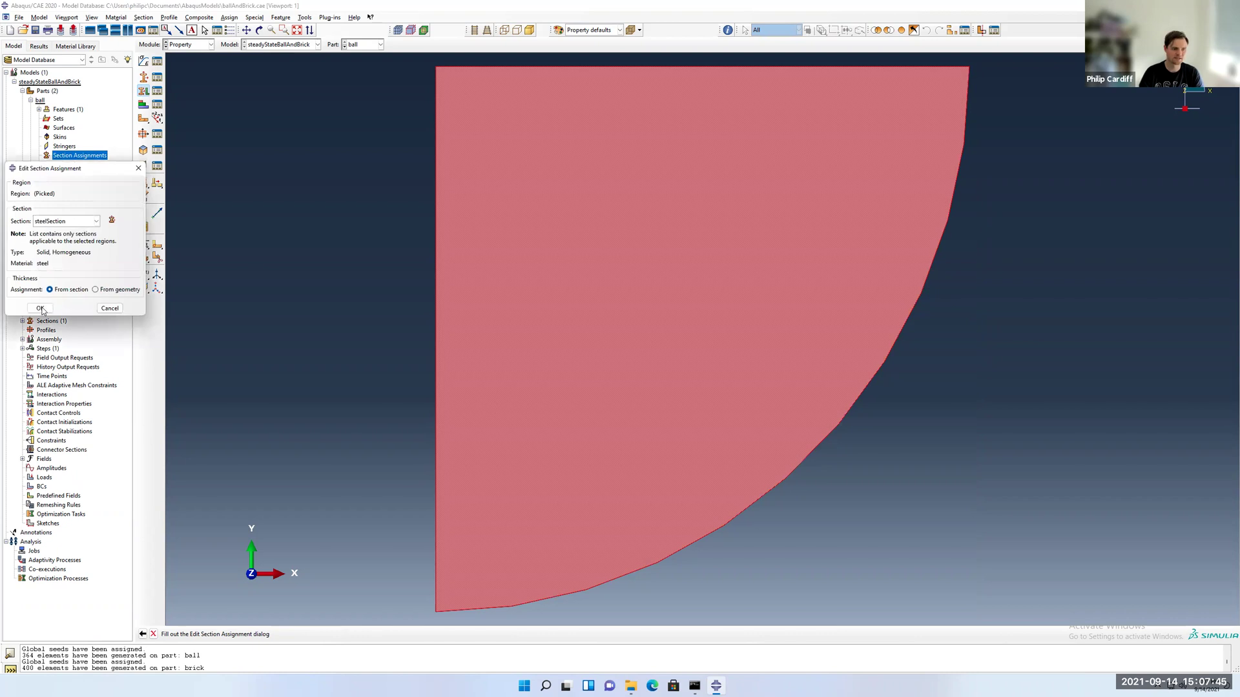
click(40, 309)
double_click(80, 256)
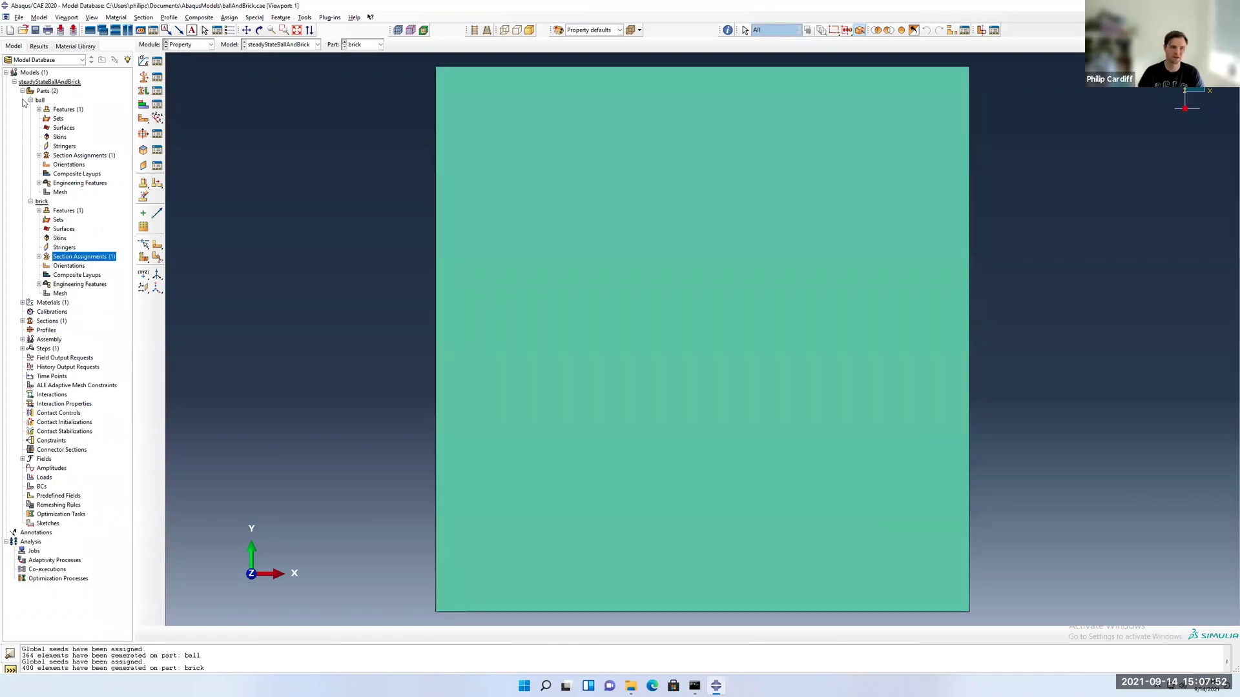
click(30, 201)
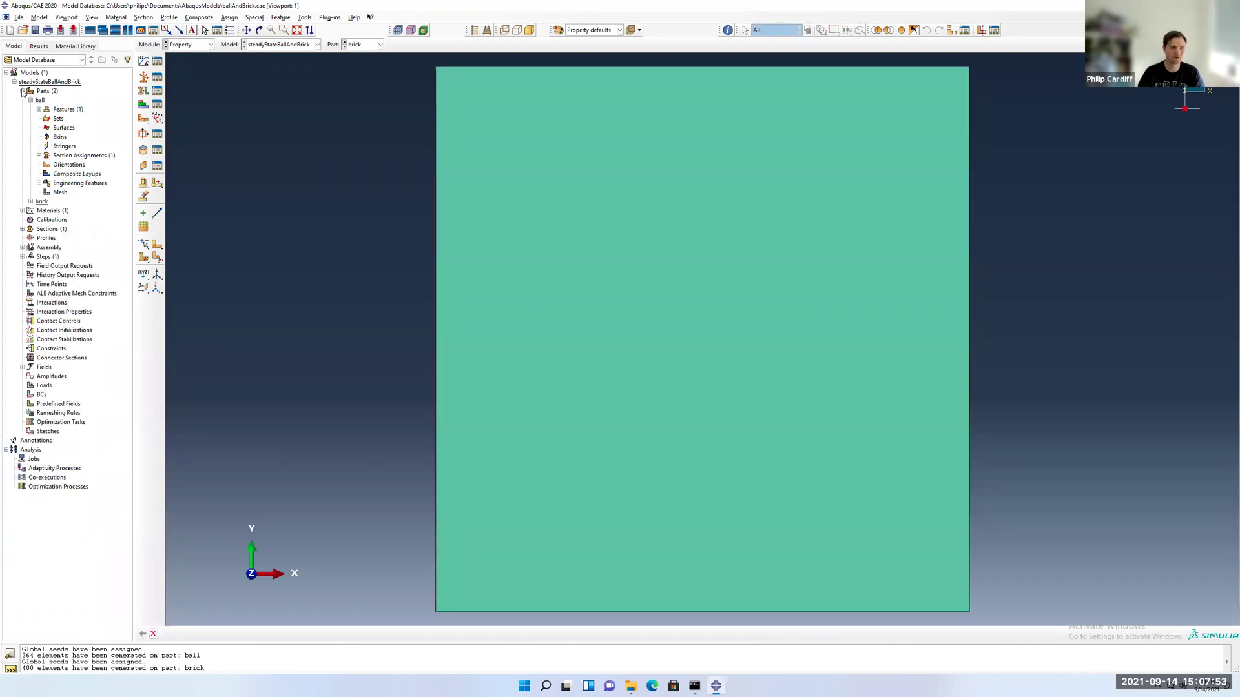
click(22, 91)
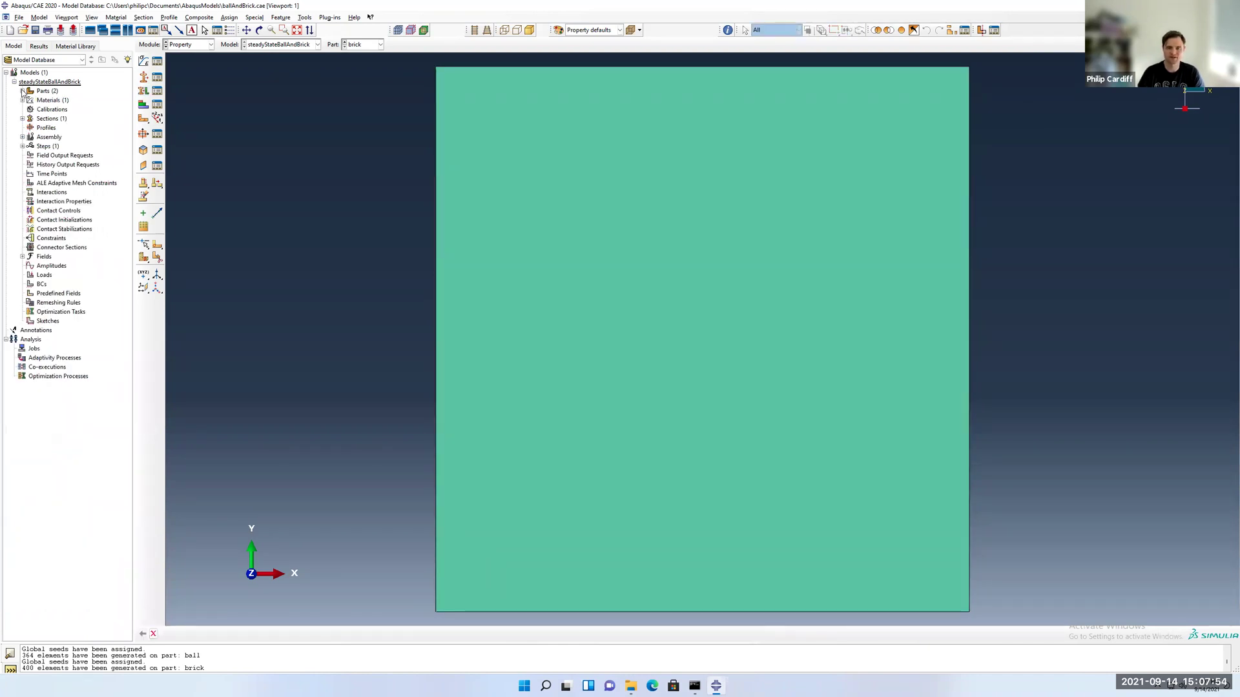
Add dependent instances of the ball and the brick to the assembly
click(22, 137)
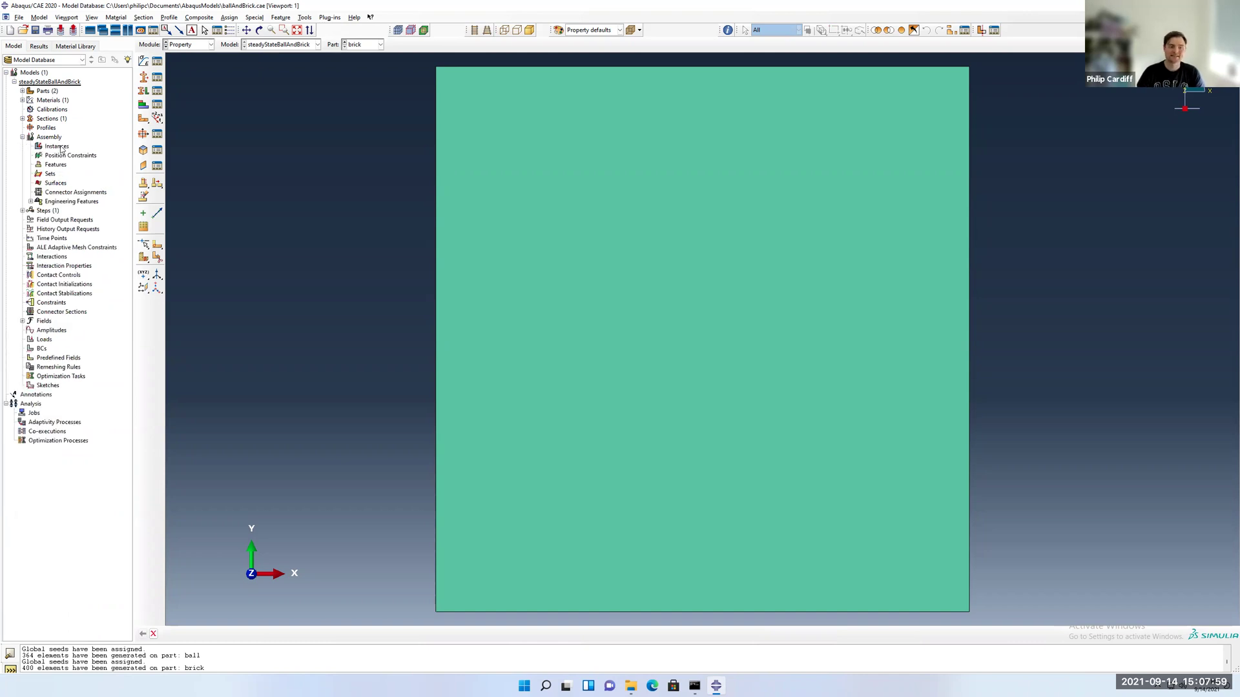
double_click(57, 147)
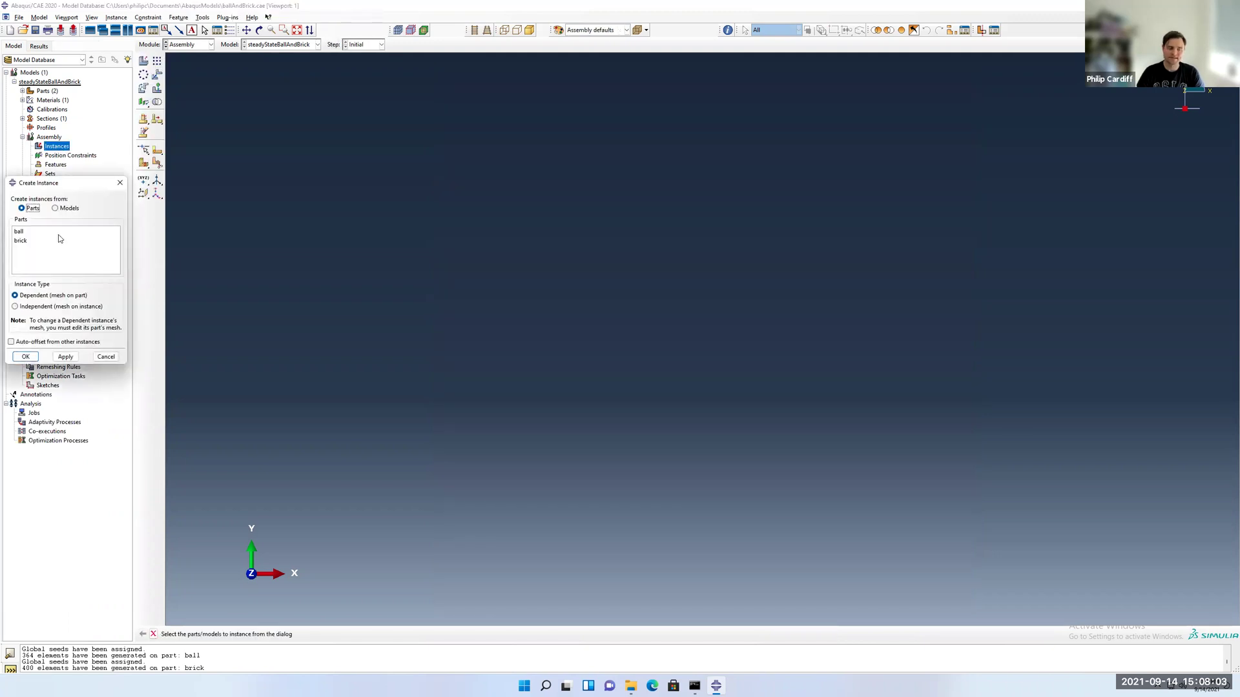
click(36, 233)
click(65, 357)
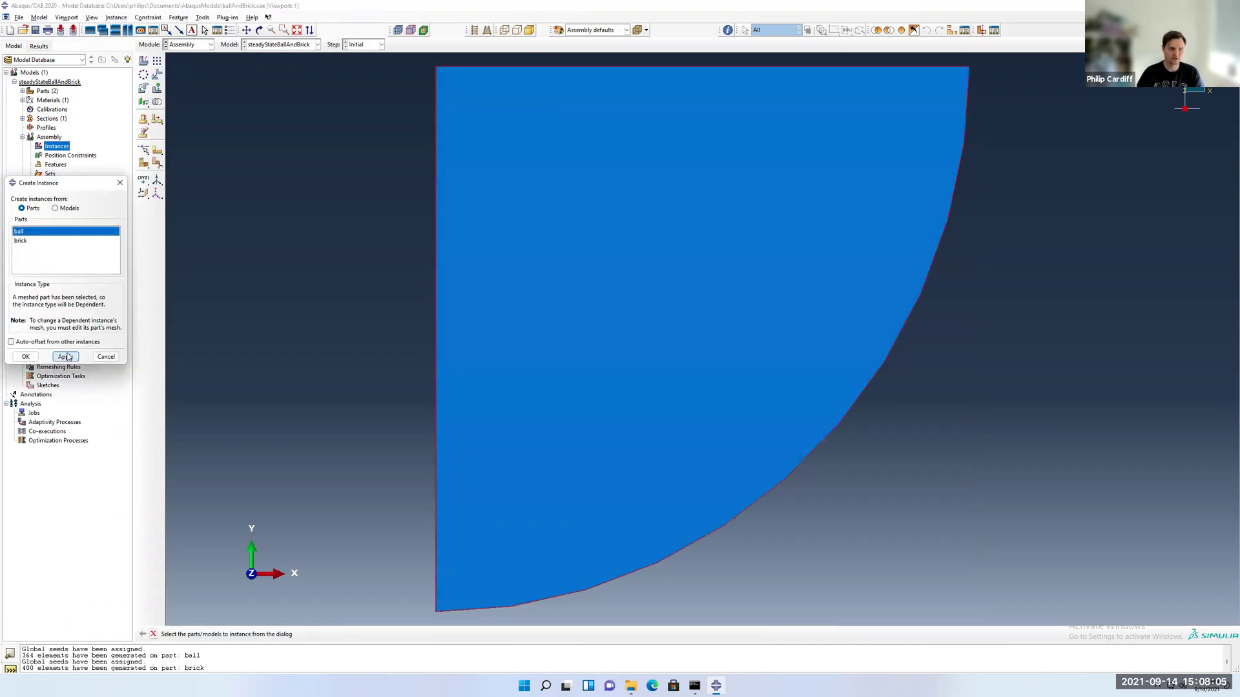
click(21, 241)
click(27, 355)
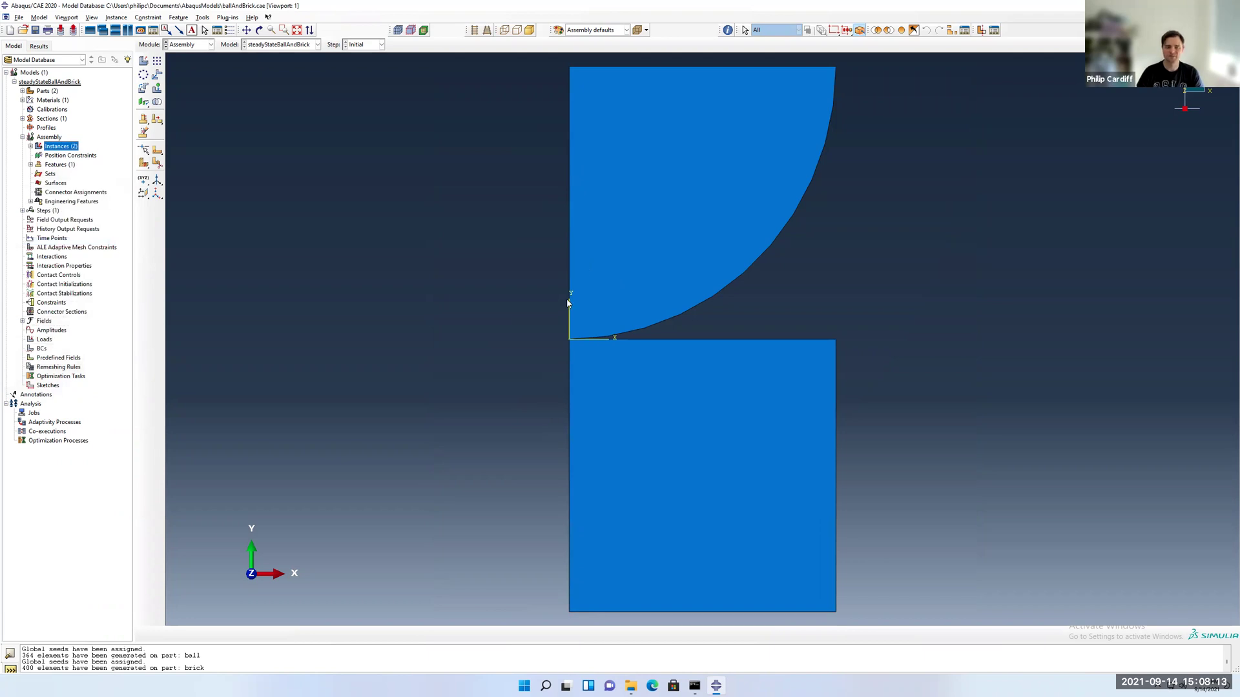
Try to translate the ball instance from the brick's upper-left corner to its upper-right corner
click(156, 76)
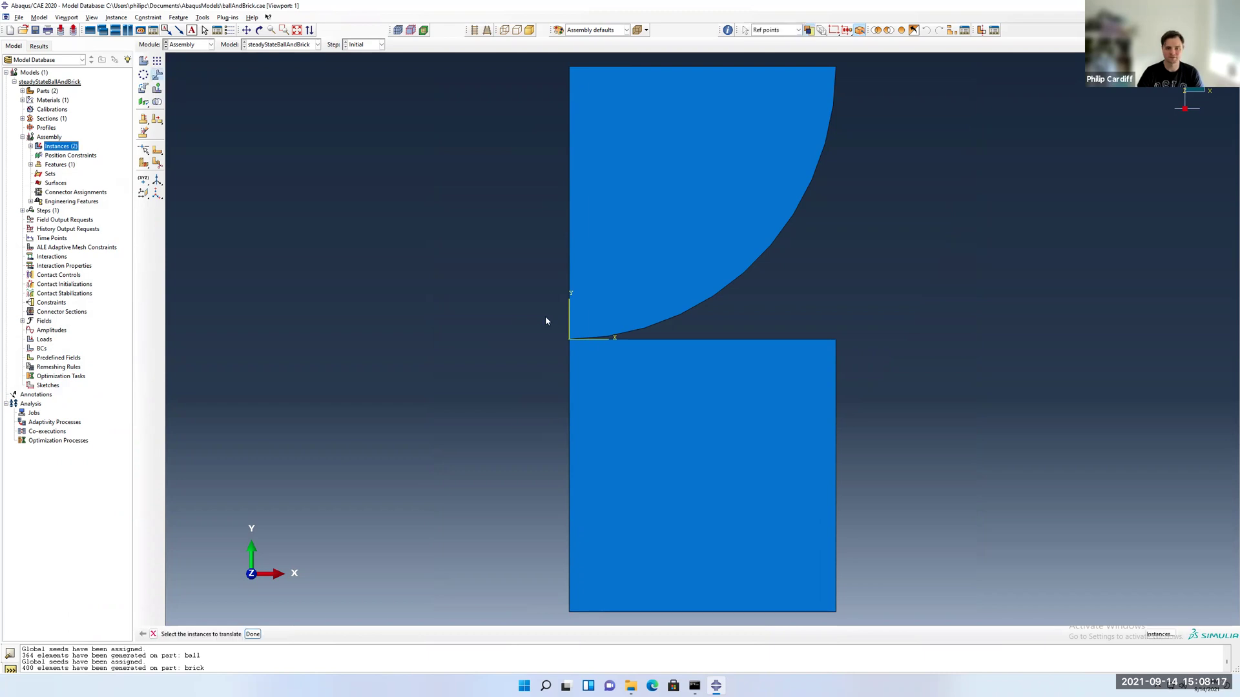
click(636, 262)
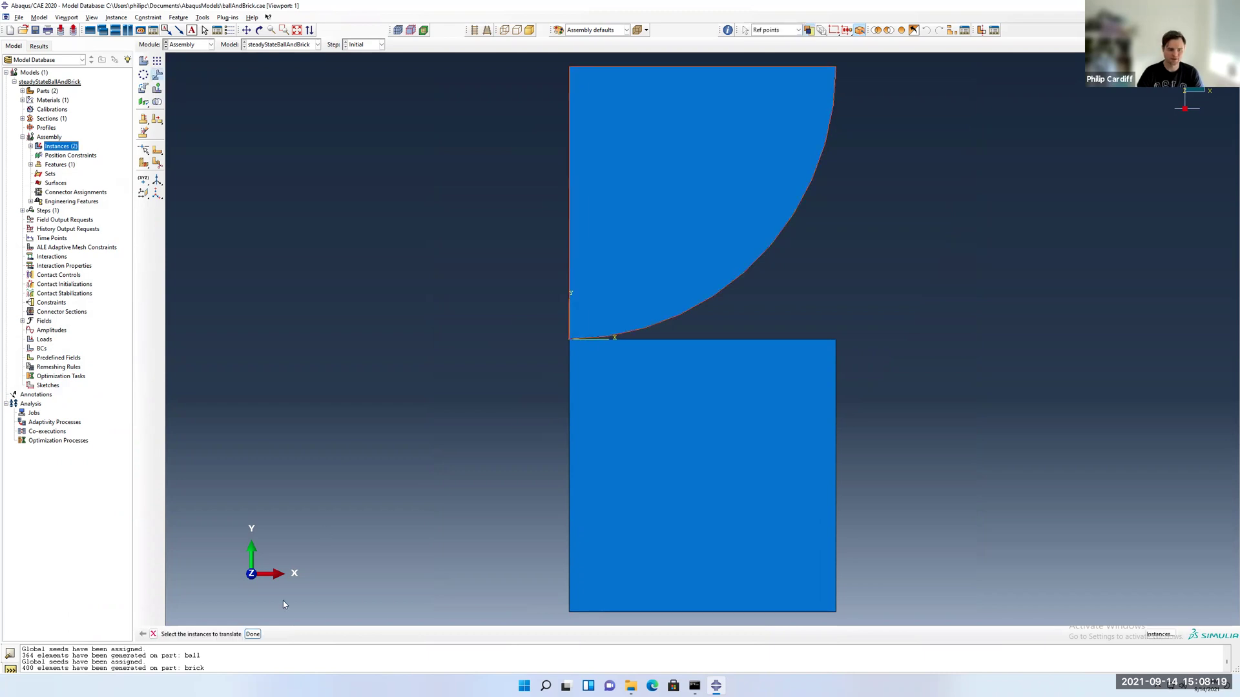
middle_click(636, 263)
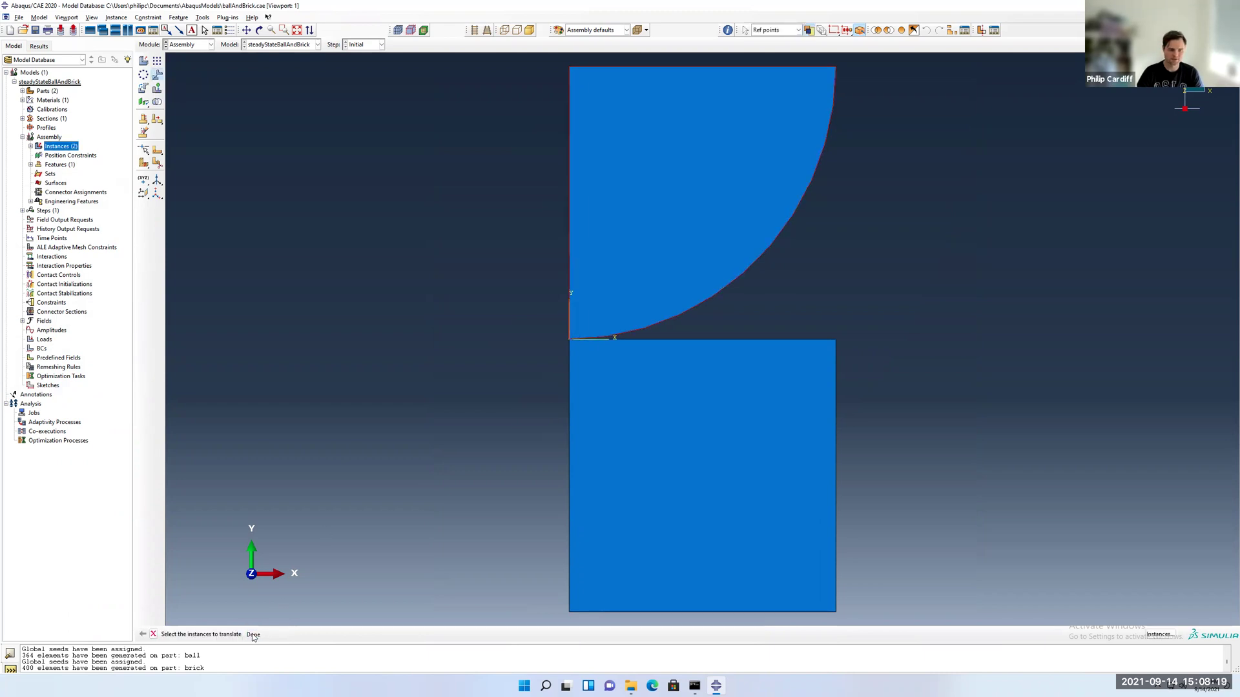
click(569, 339)
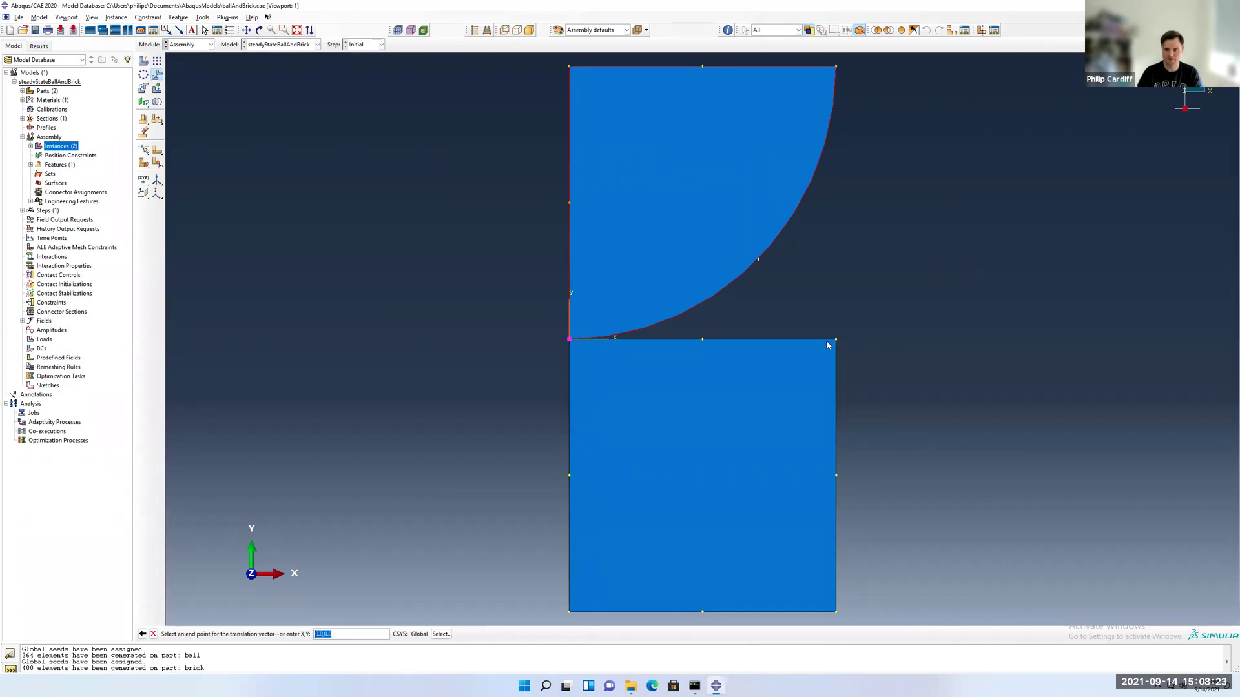
click(836, 339)
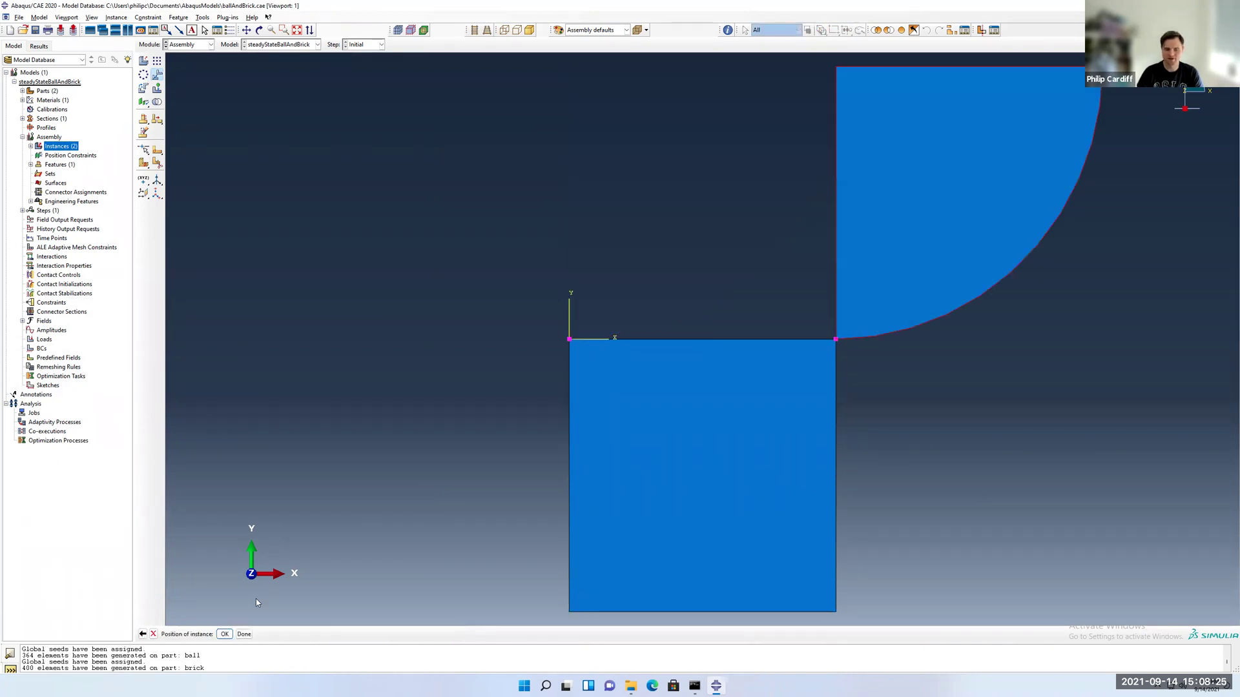
click(143, 635)
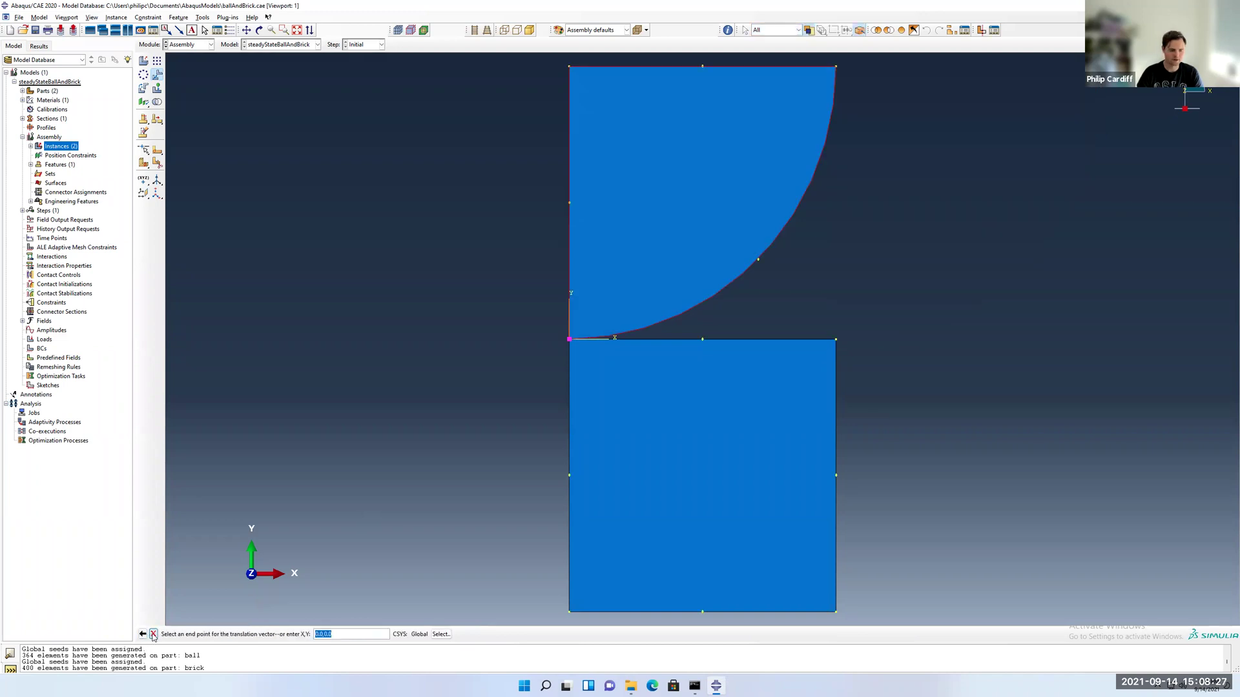
click(154, 634)
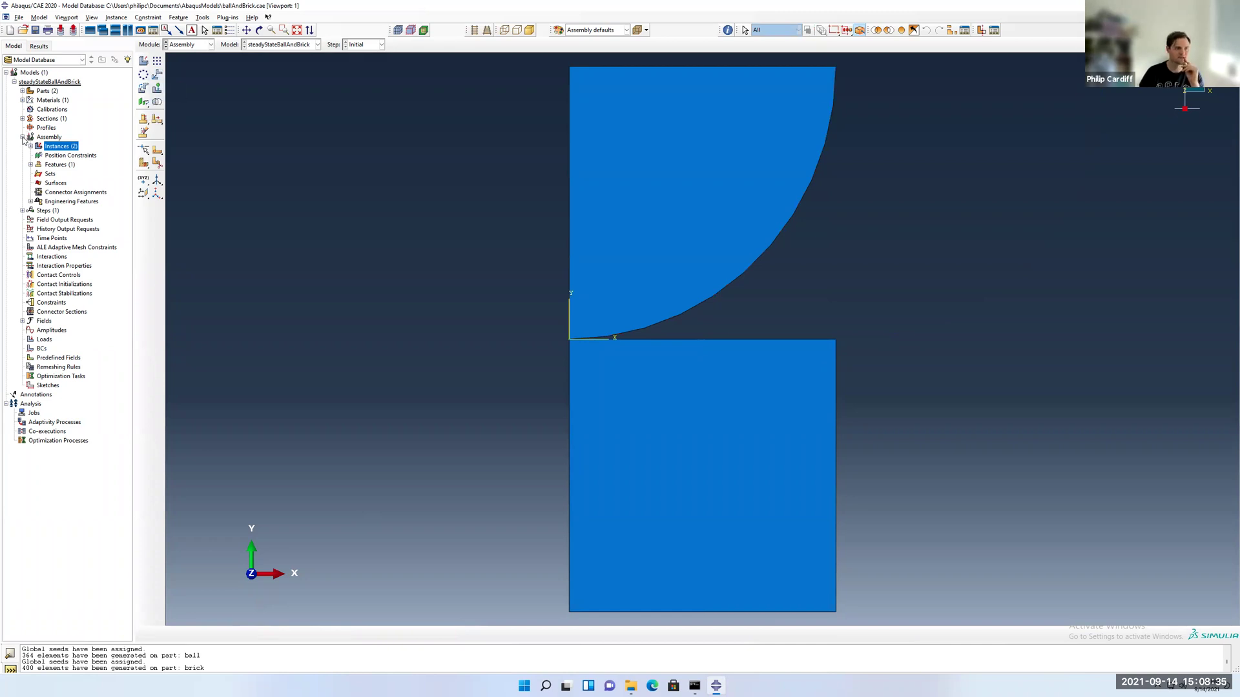
Create a Static, General analysis step named Step-1 after the Initial step, with time period 1 and Nlgeom off
click(23, 137)
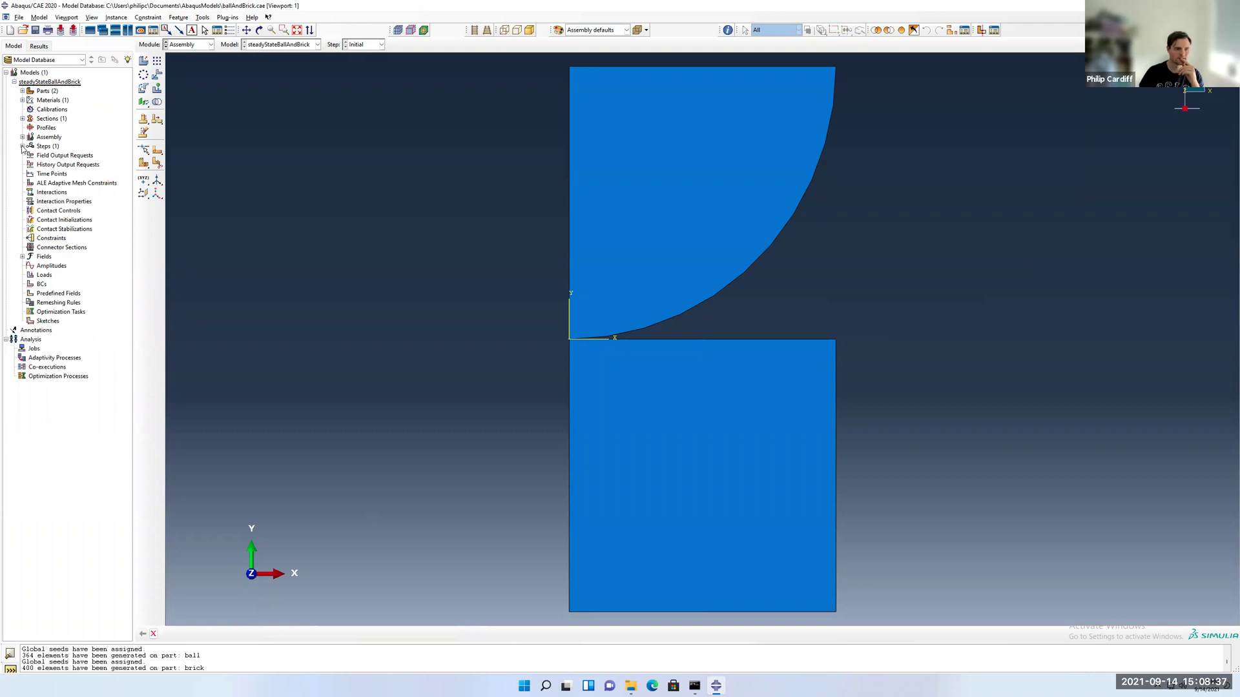
click(23, 146)
click(52, 147)
double_click(53, 147)
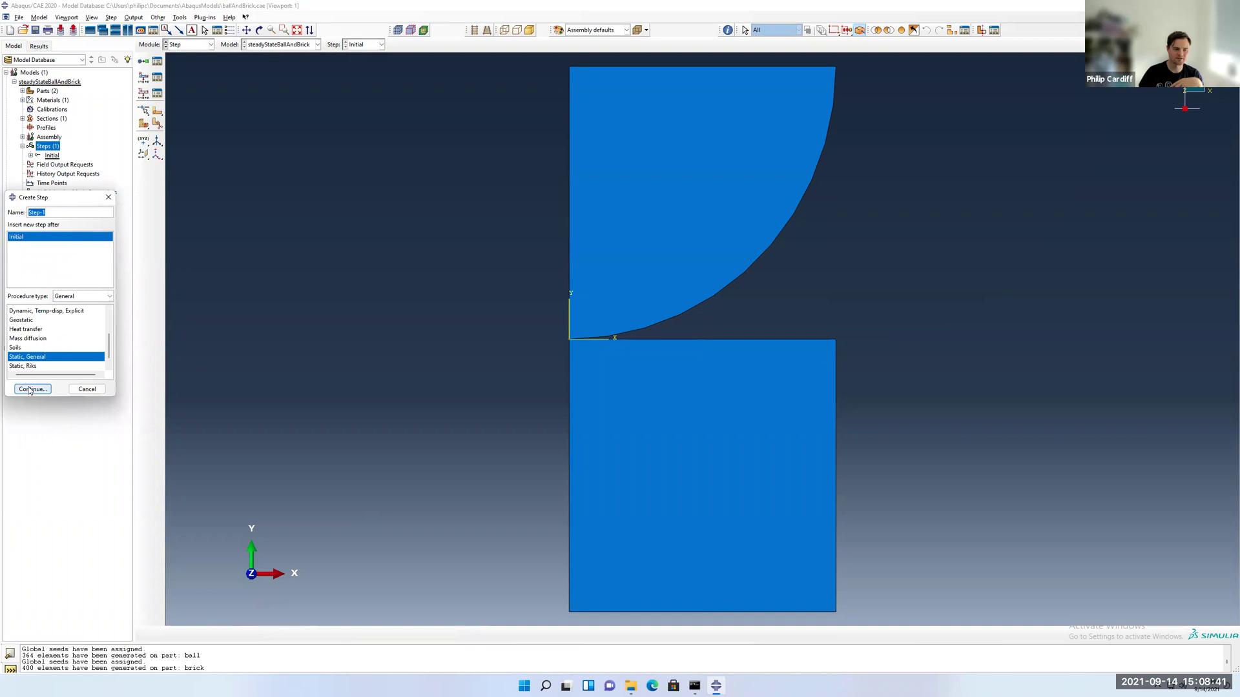
click(30, 390)
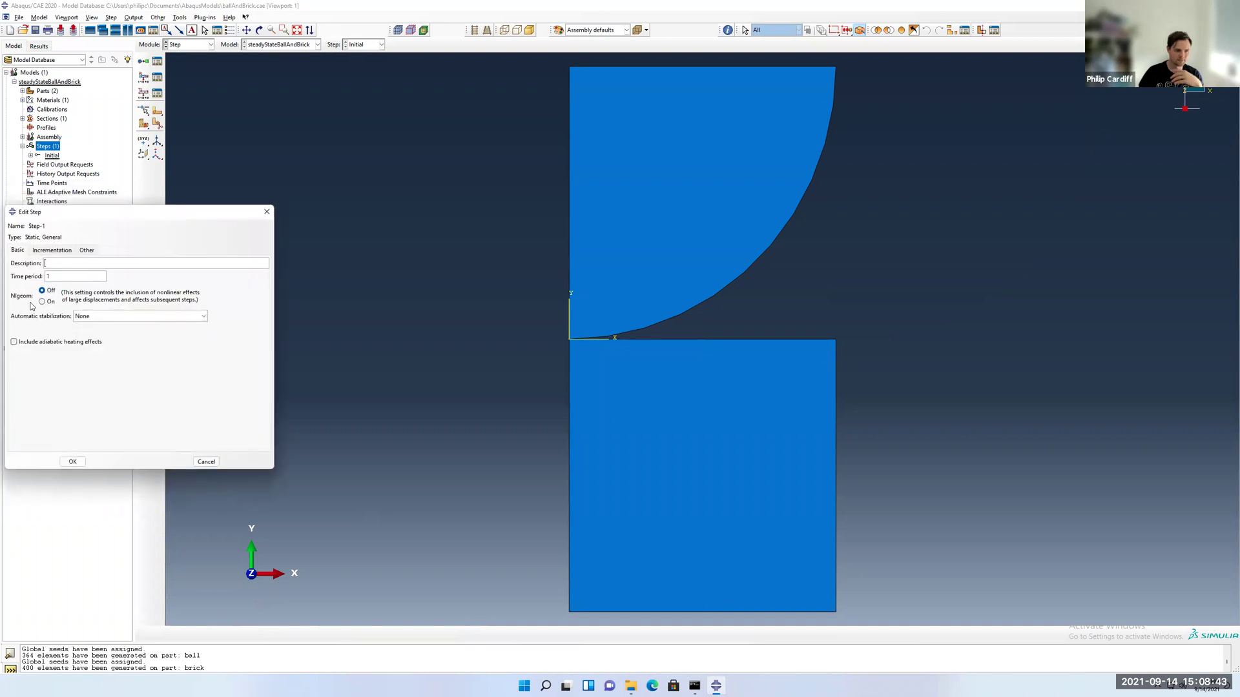
click(74, 462)
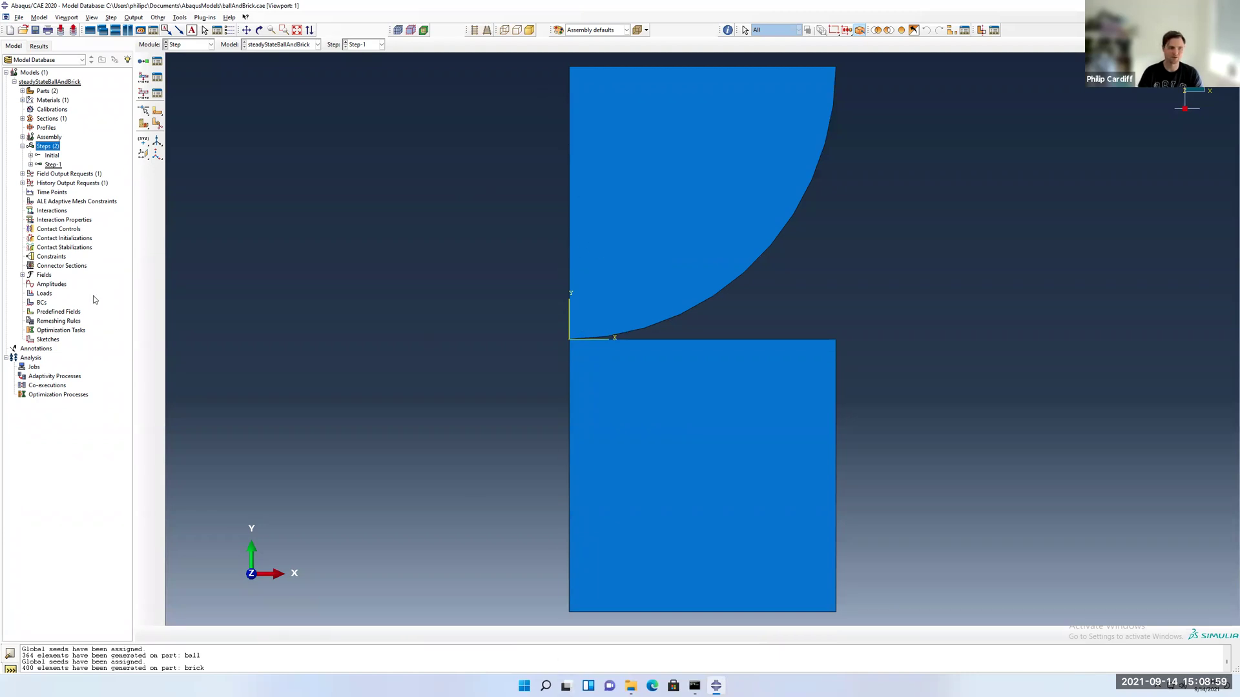
Create a symmetry boundary condition named symmx in Step-1, applying XSYMM to the left vertical edges of the ball and the brick
click(41, 302)
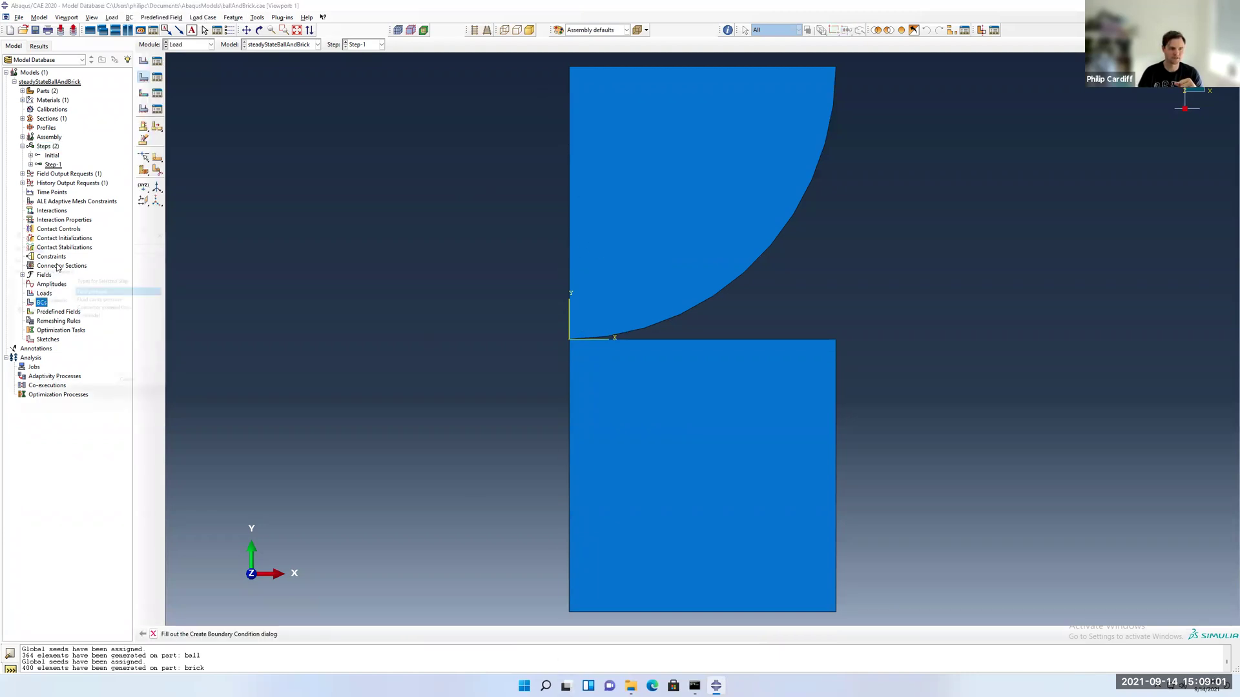
double_click(41, 302)
click(34, 291)
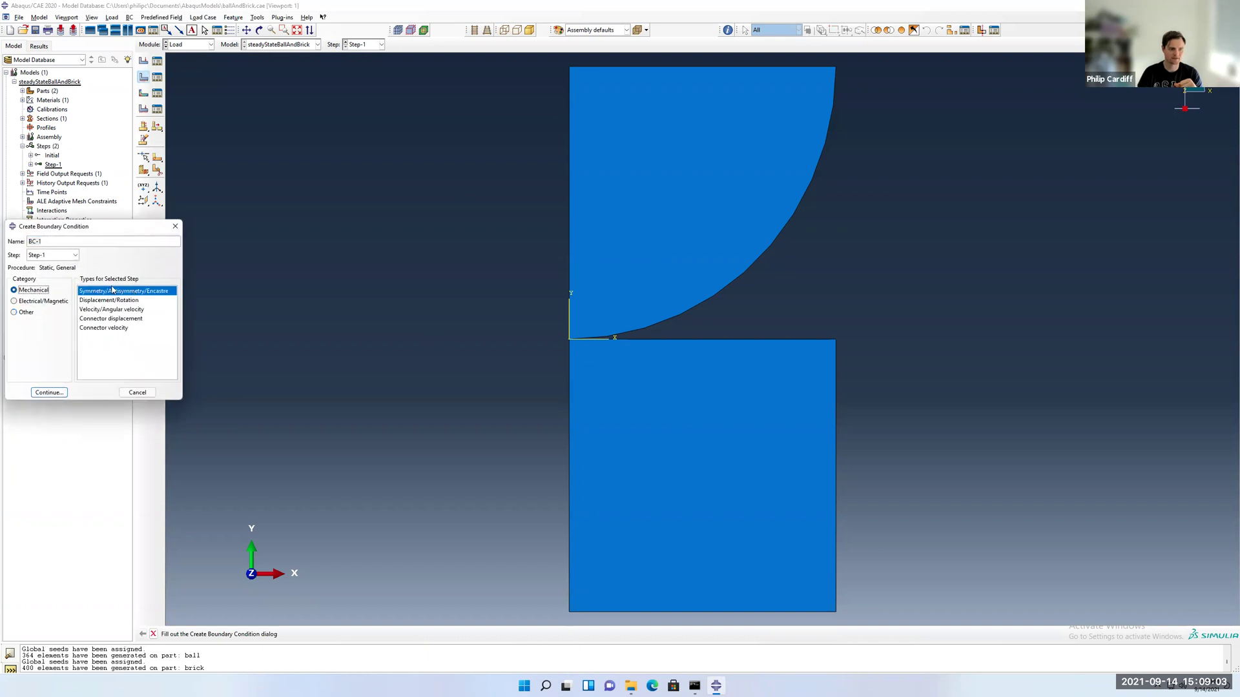
triple_click(50, 240)
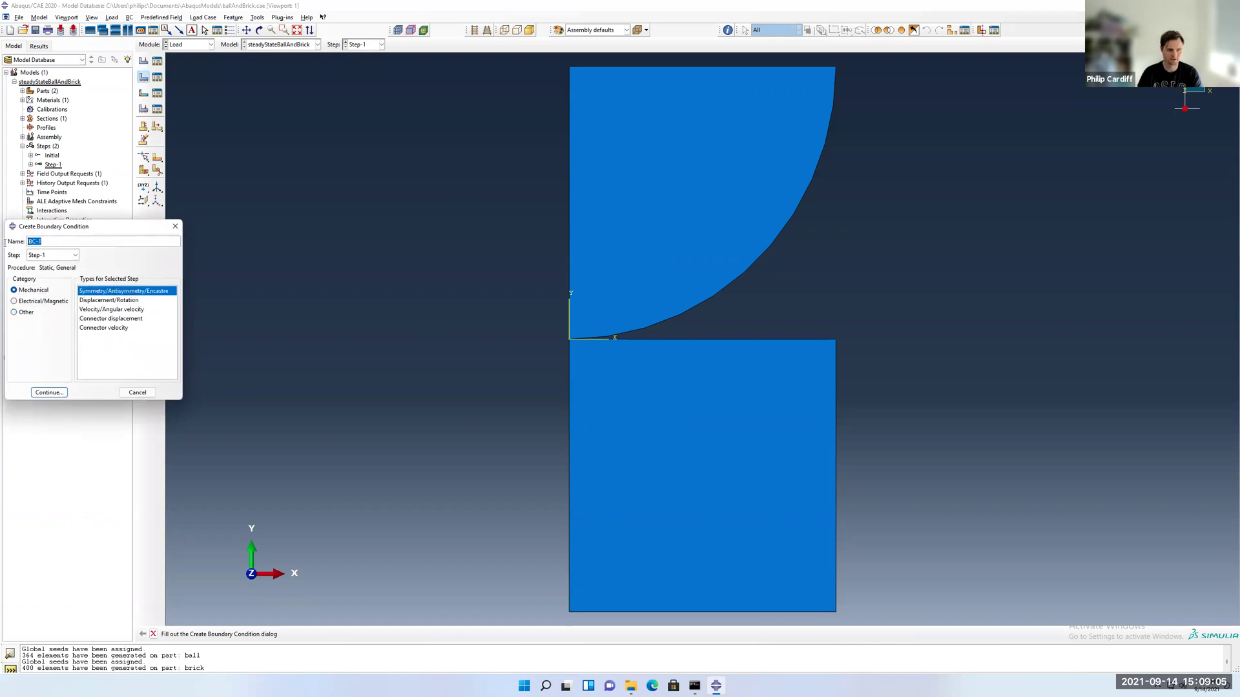
text(symmx)
click(48, 392)
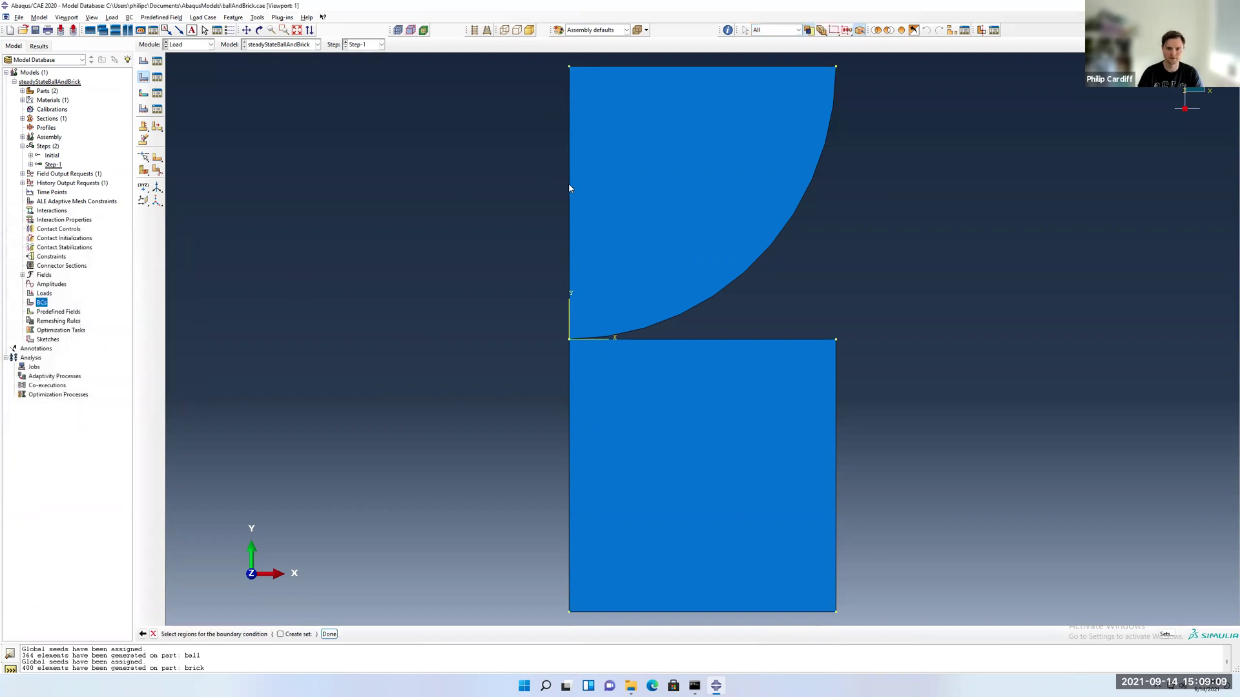
click(536, 230)
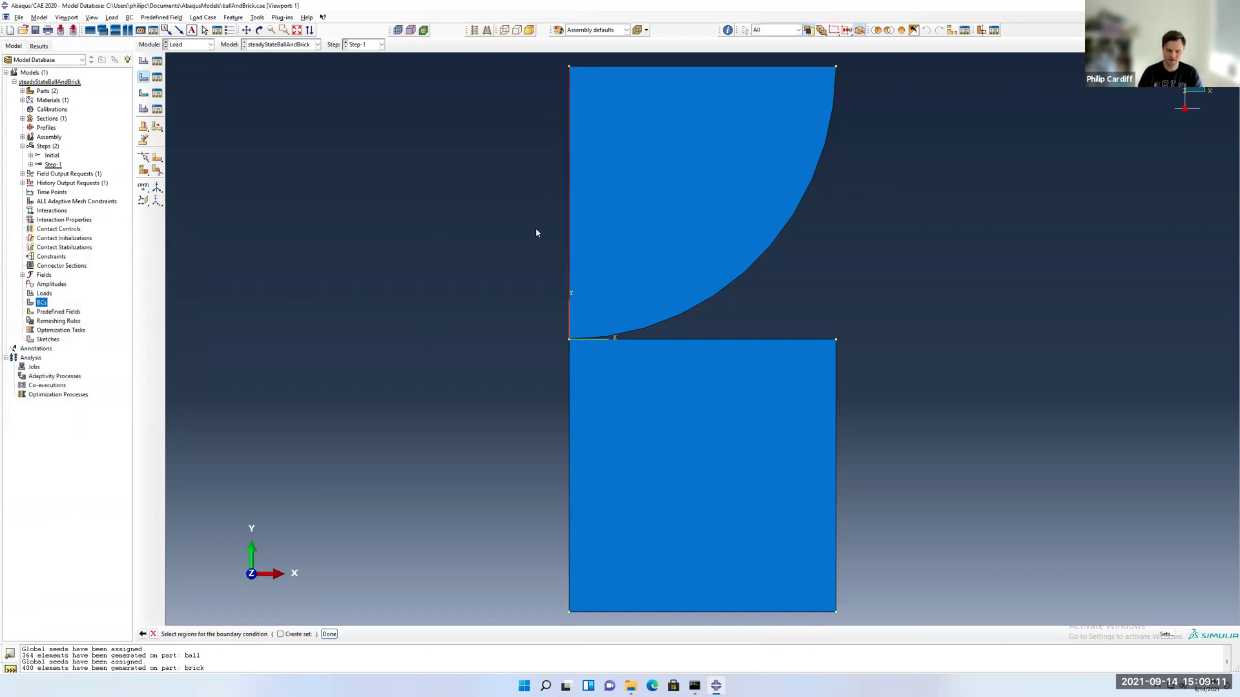
shift+click(570, 390)
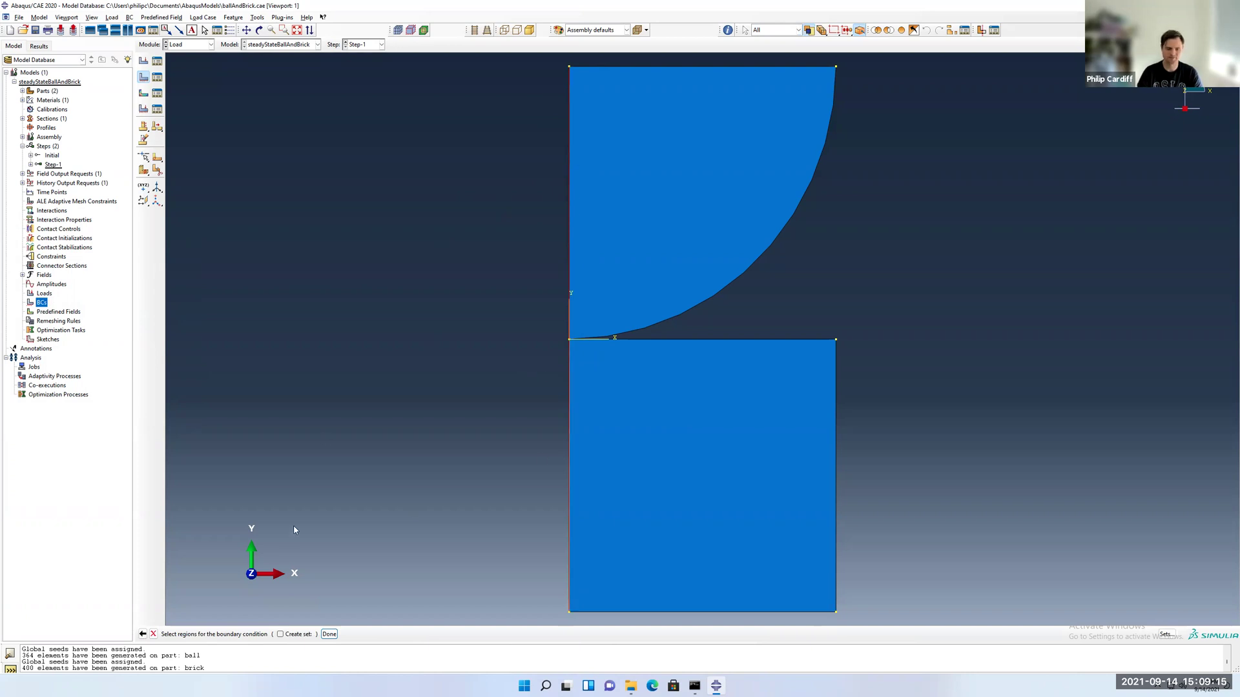
click(329, 635)
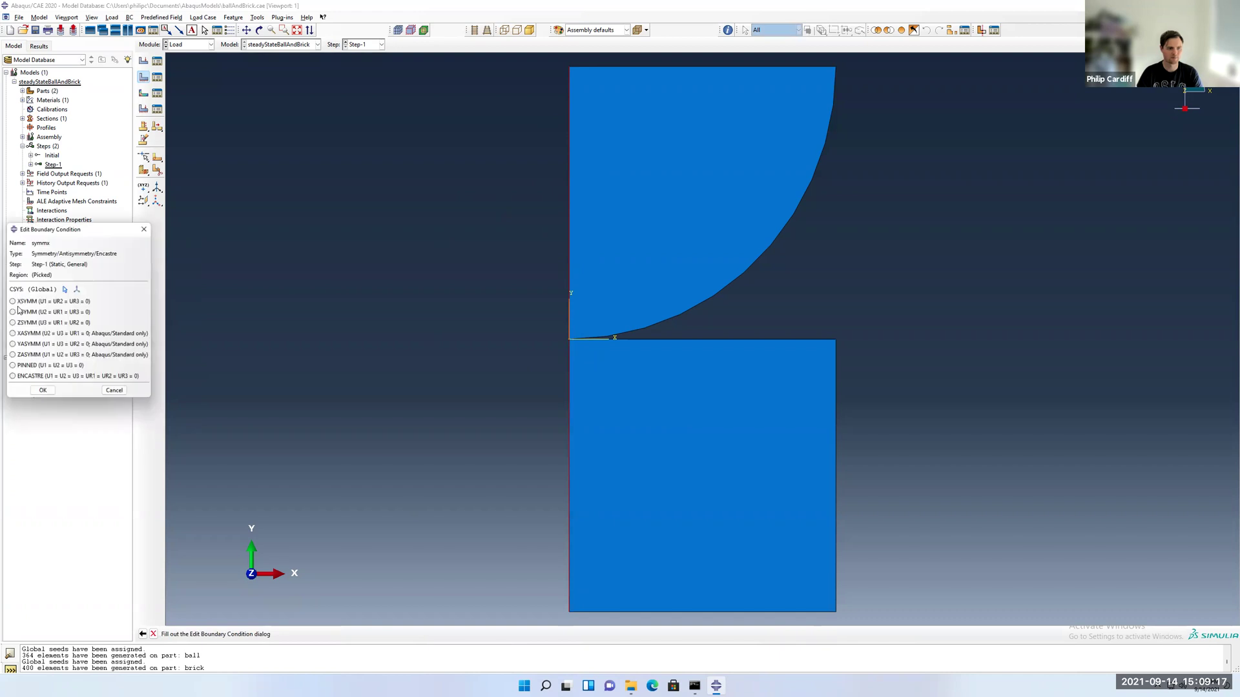
click(44, 302)
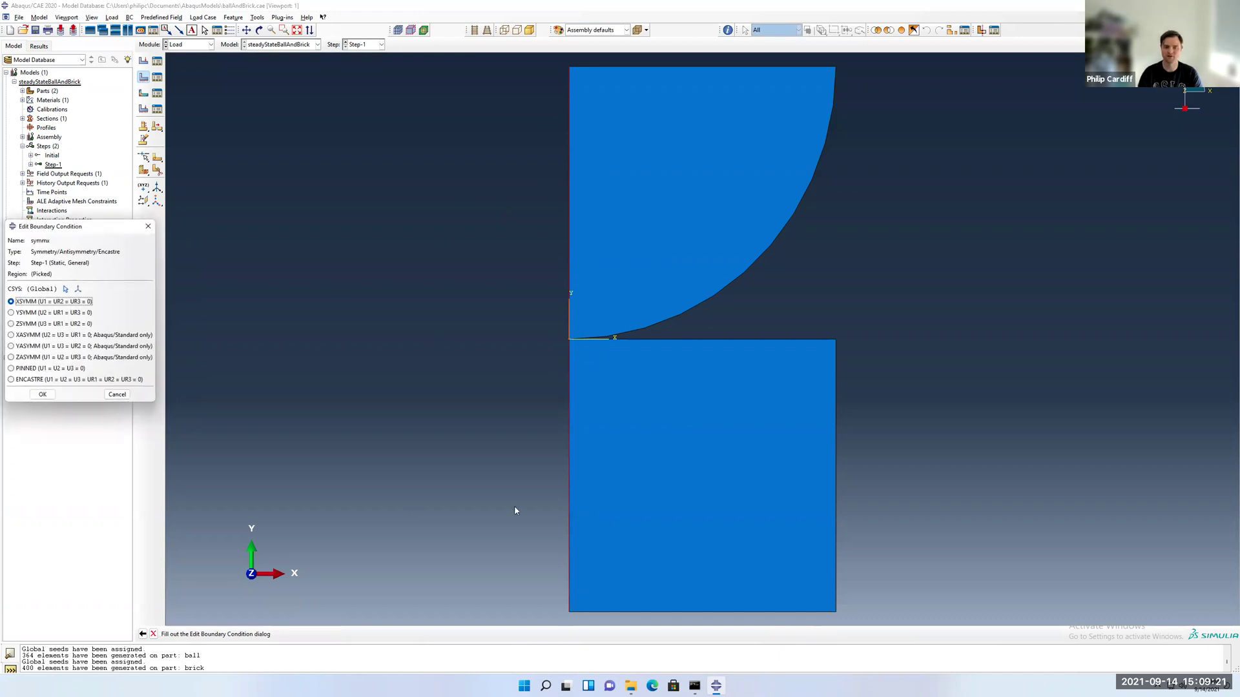
click(42, 394)
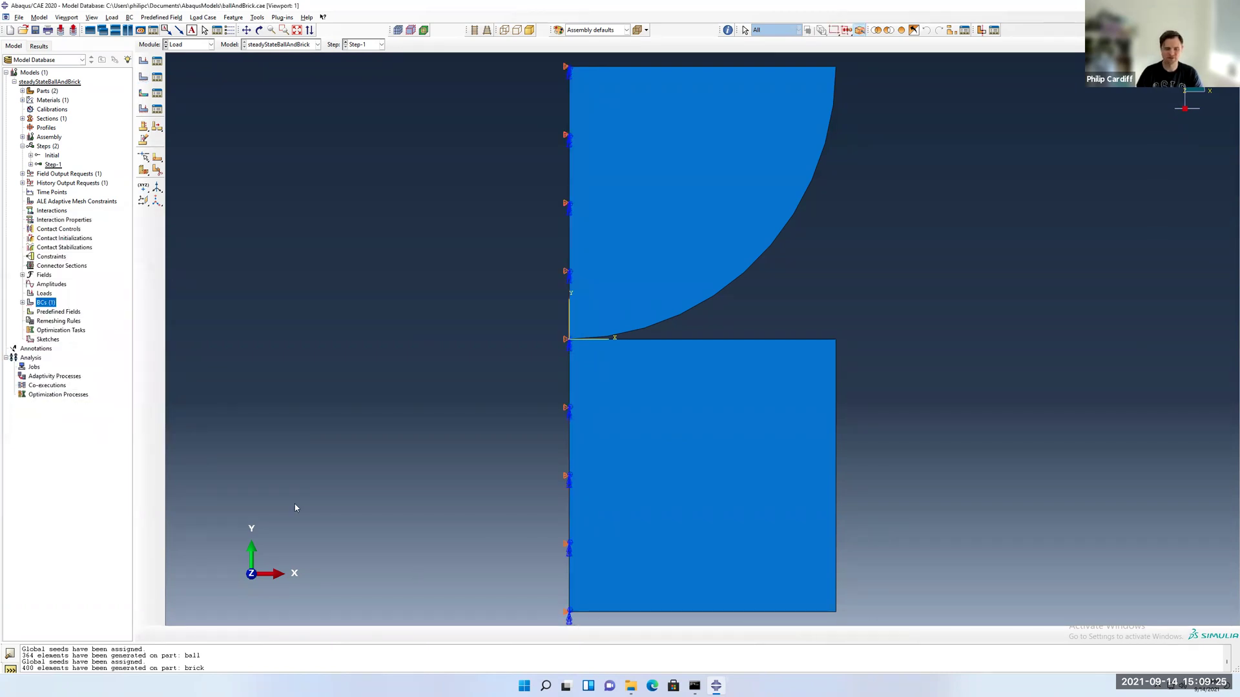
Create a boundary condition named fixed in Step-1, applying ENCASTRE to the brick's bottom edge
double_click(46, 304)
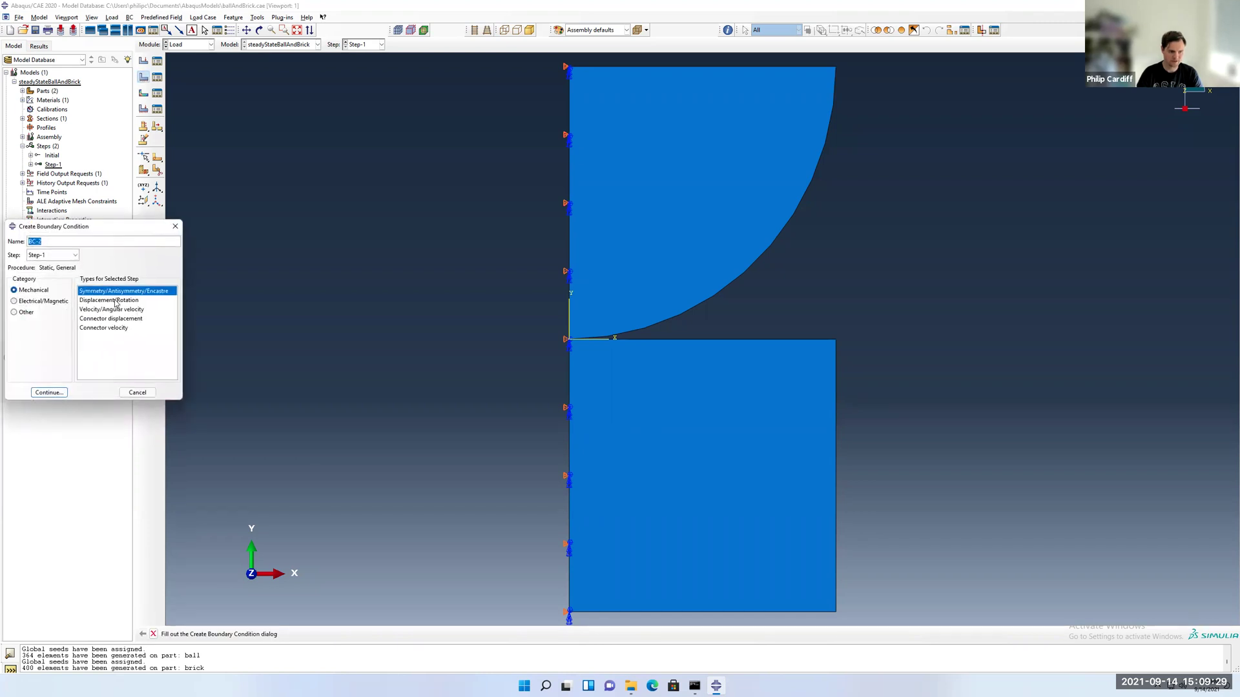
click(115, 301)
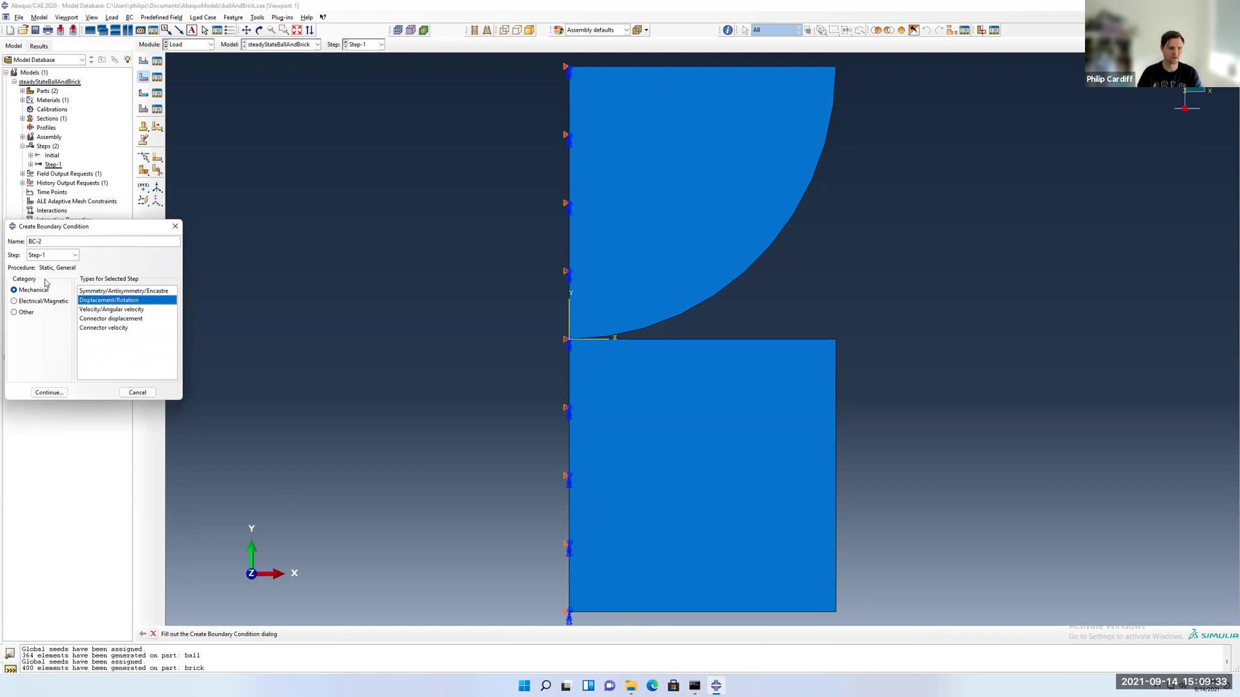
key(Up)
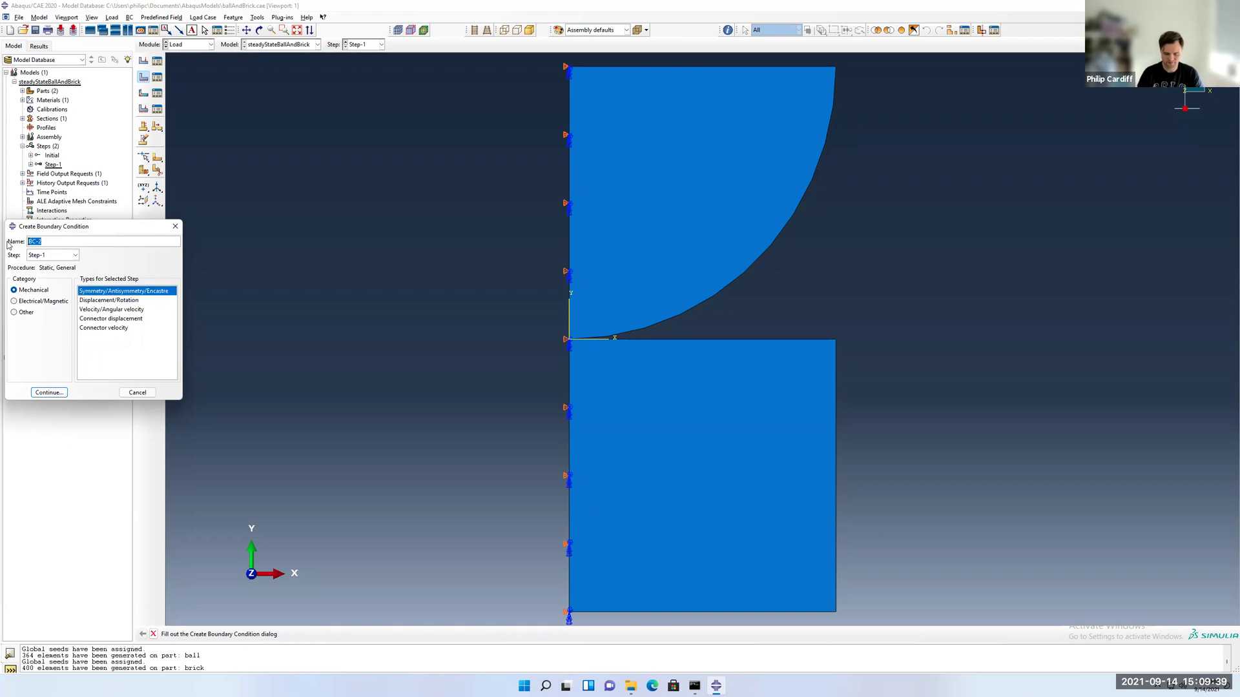
text(fixed)
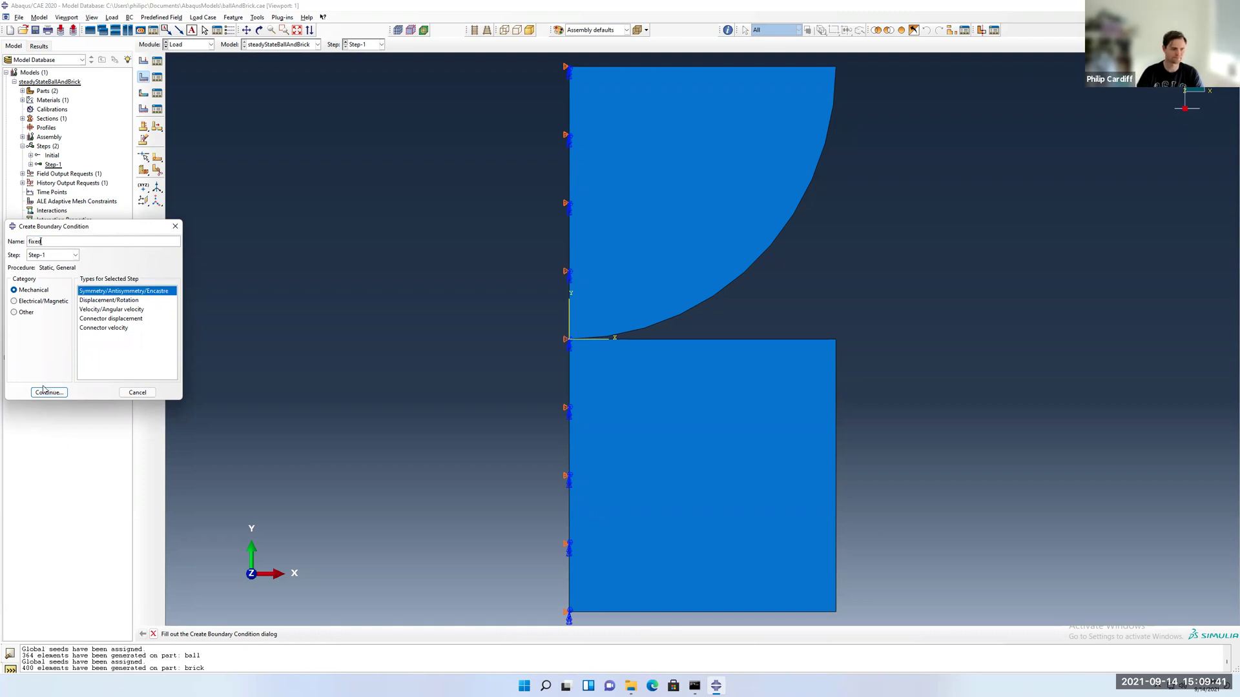
click(49, 392)
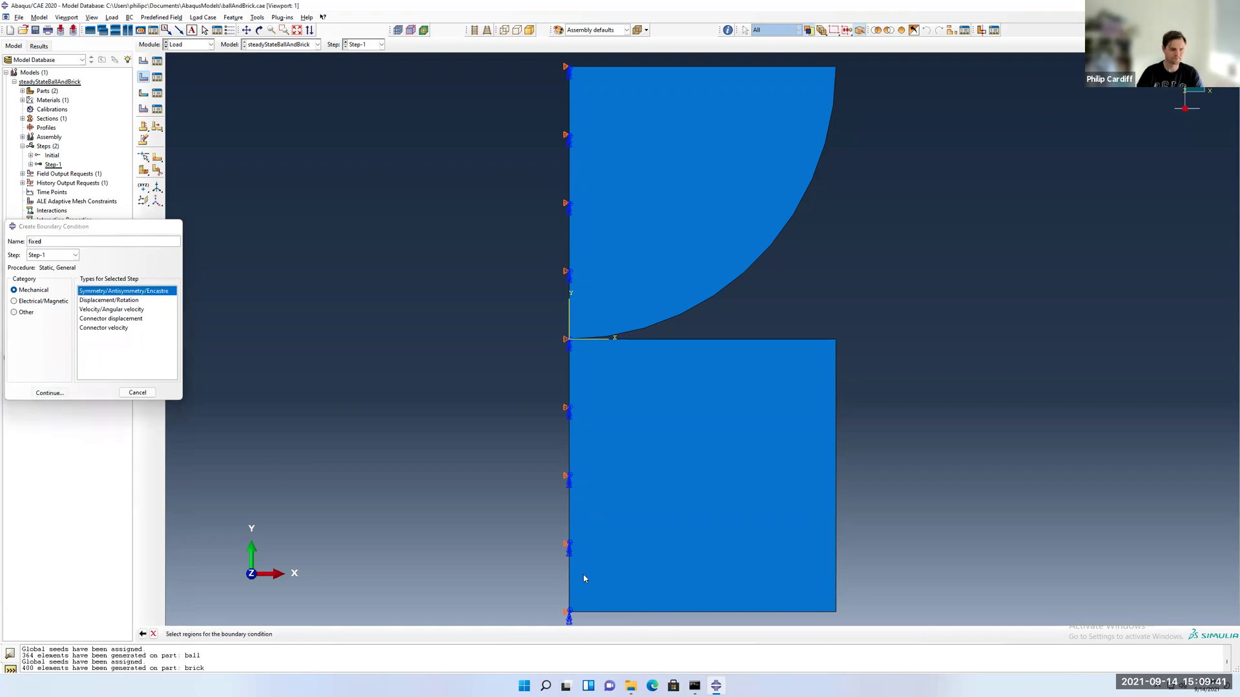
click(686, 611)
click(331, 634)
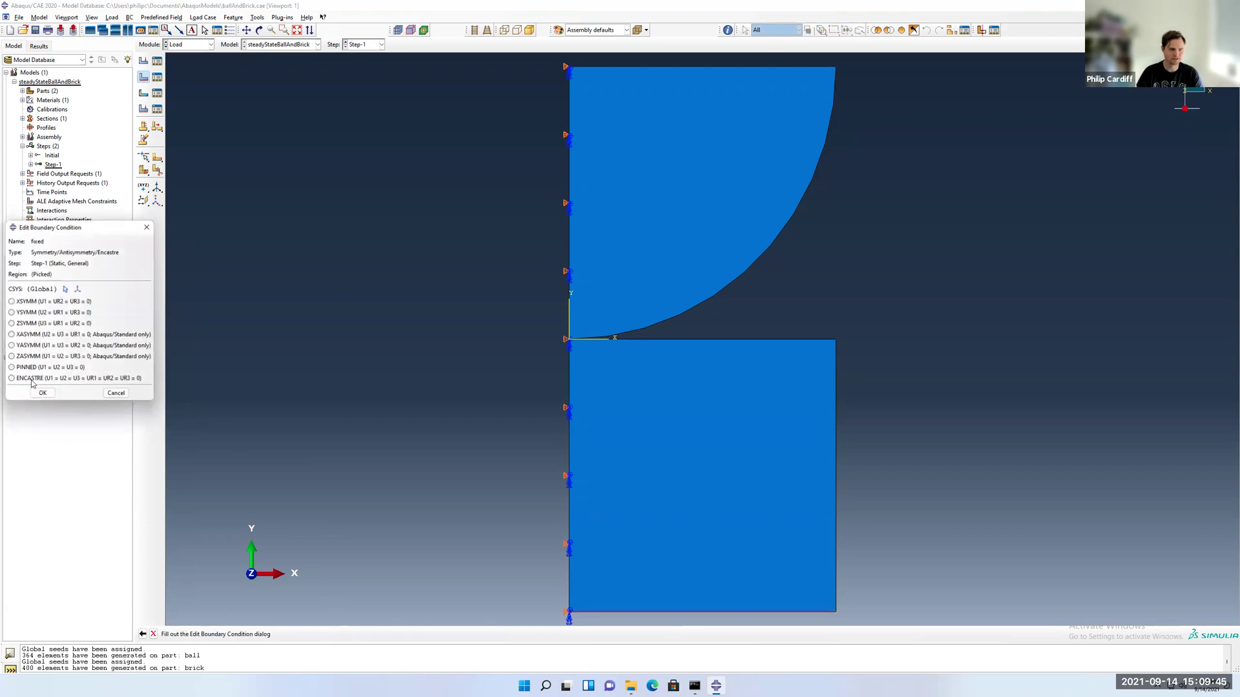
click(39, 379)
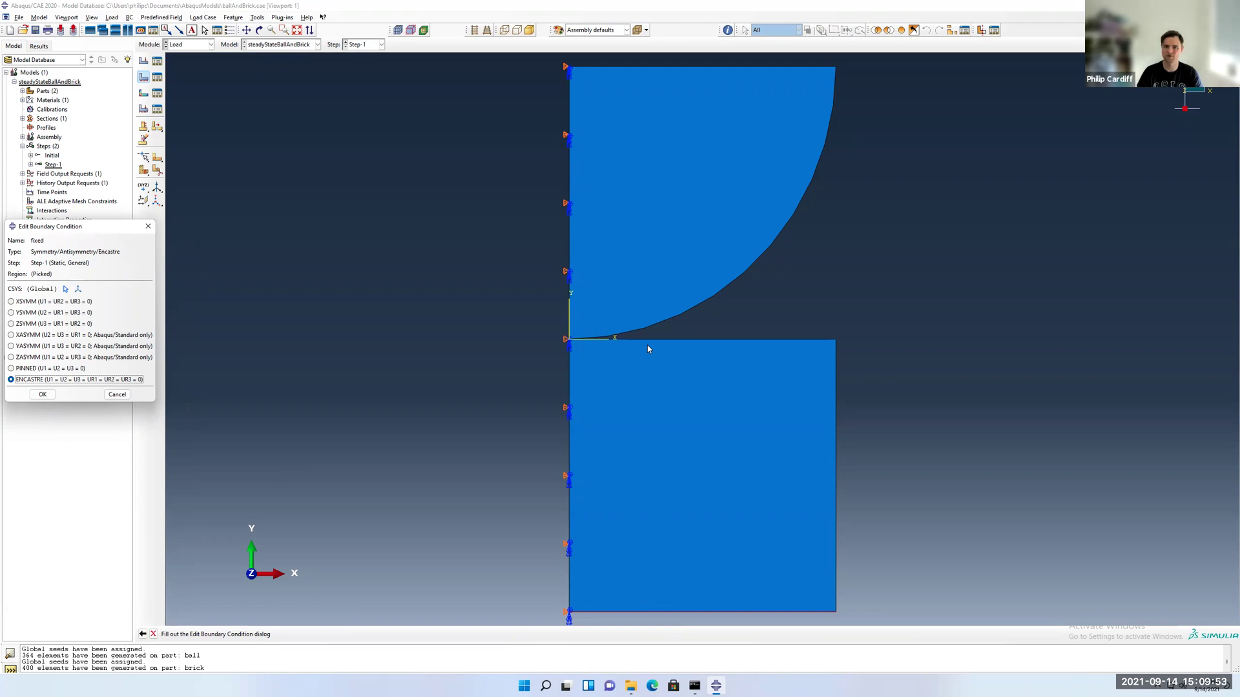
click(43, 394)
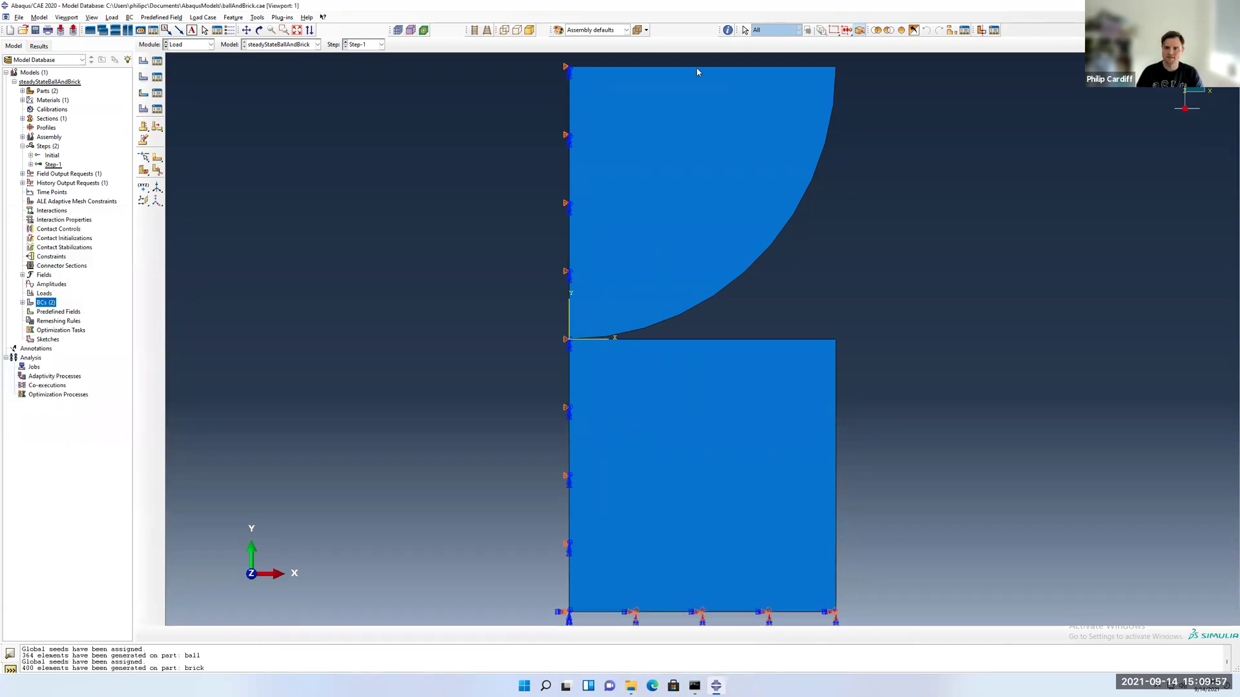
Create a Displacement/Rotation boundary condition named disp in Step-1 on the ball's top edge, with only U2 set, to -1e-4
double_click(50, 304)
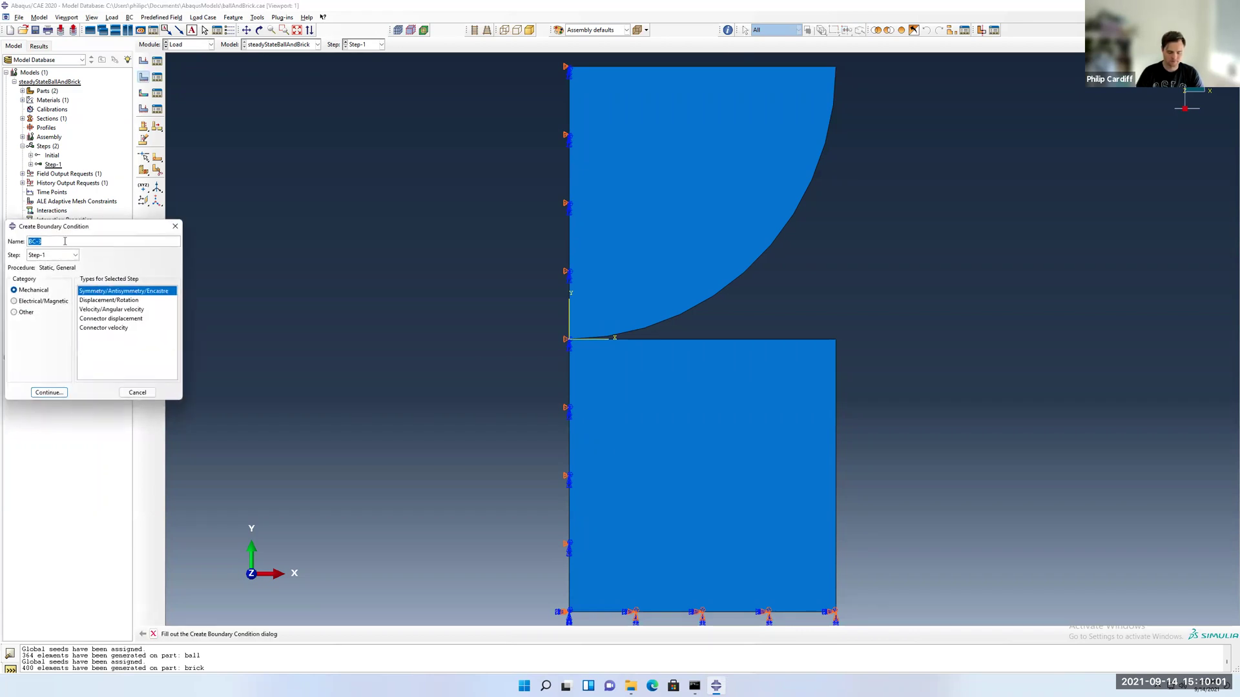
text(cisp)
click(103, 301)
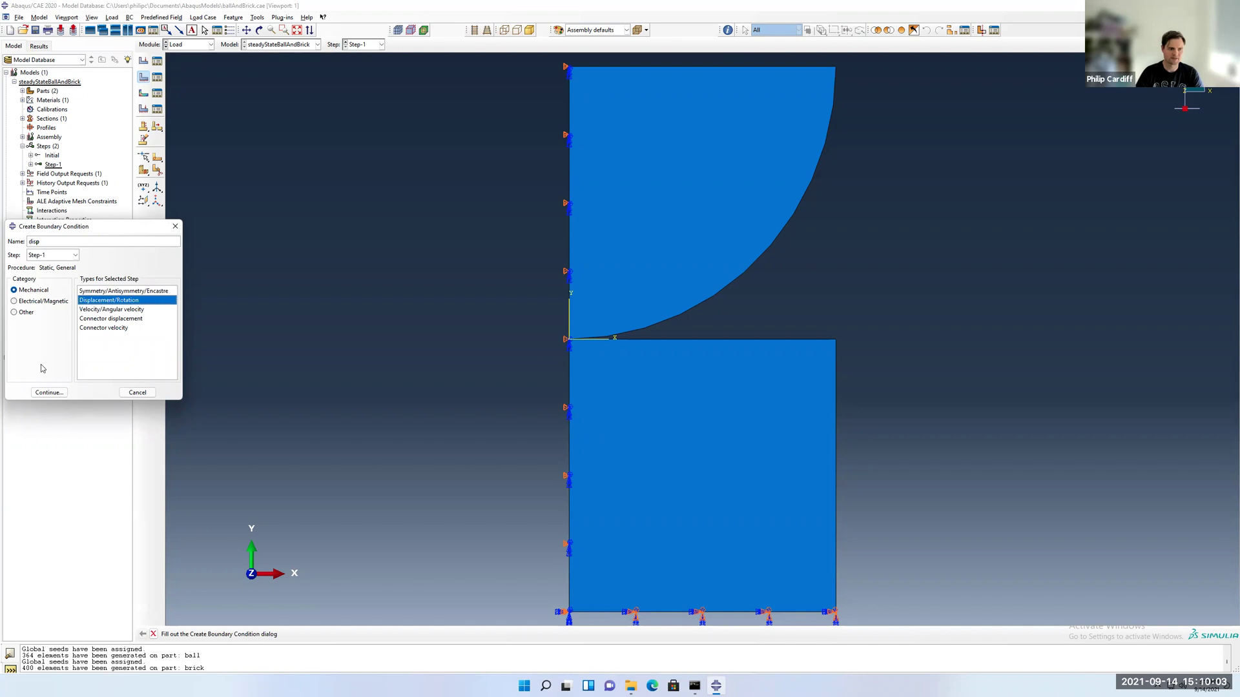
click(48, 394)
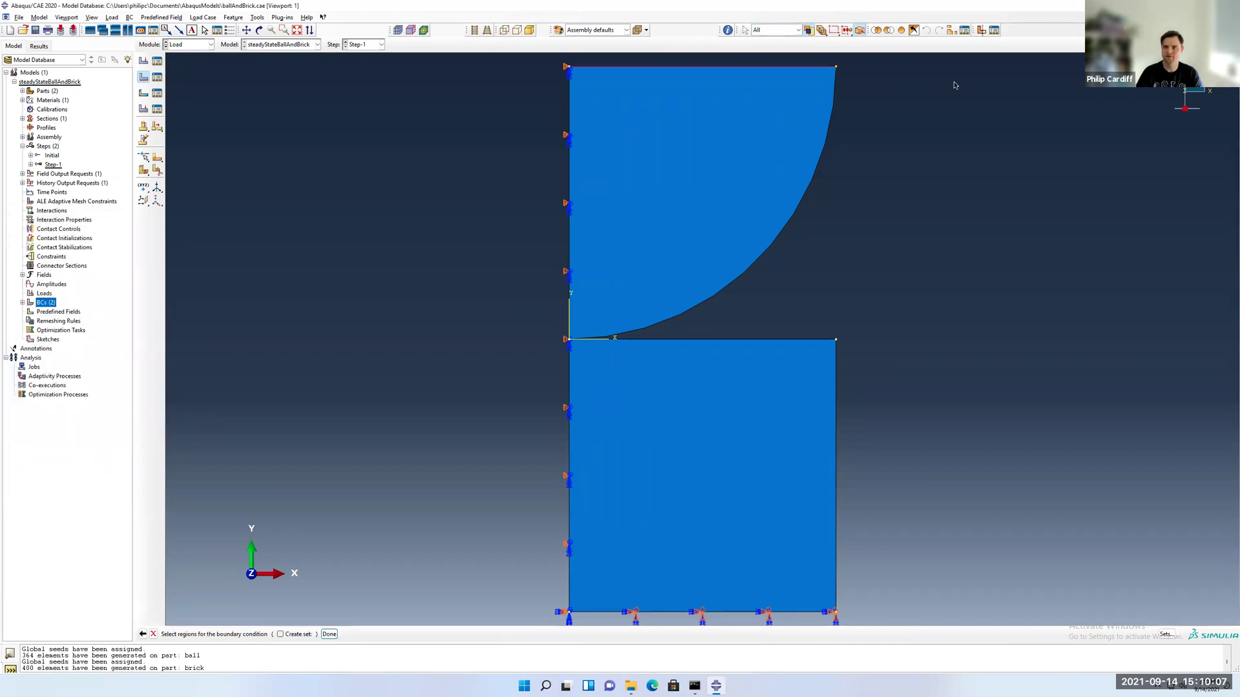
click(330, 634)
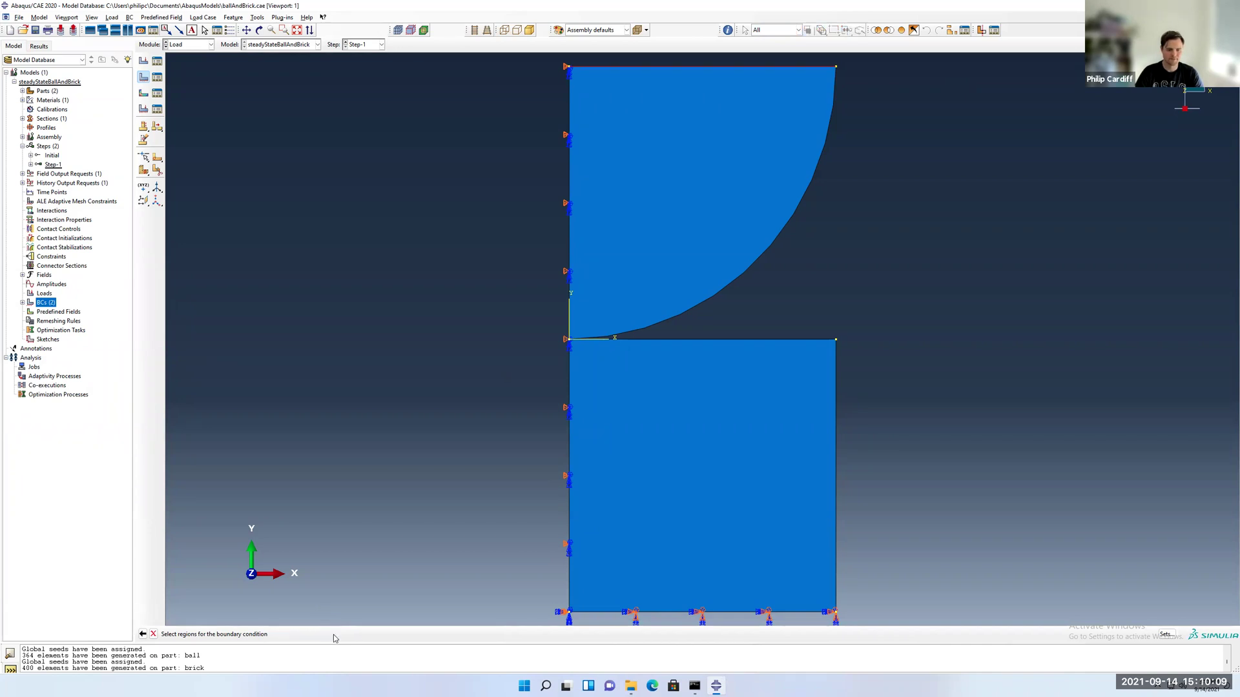
click(11, 533)
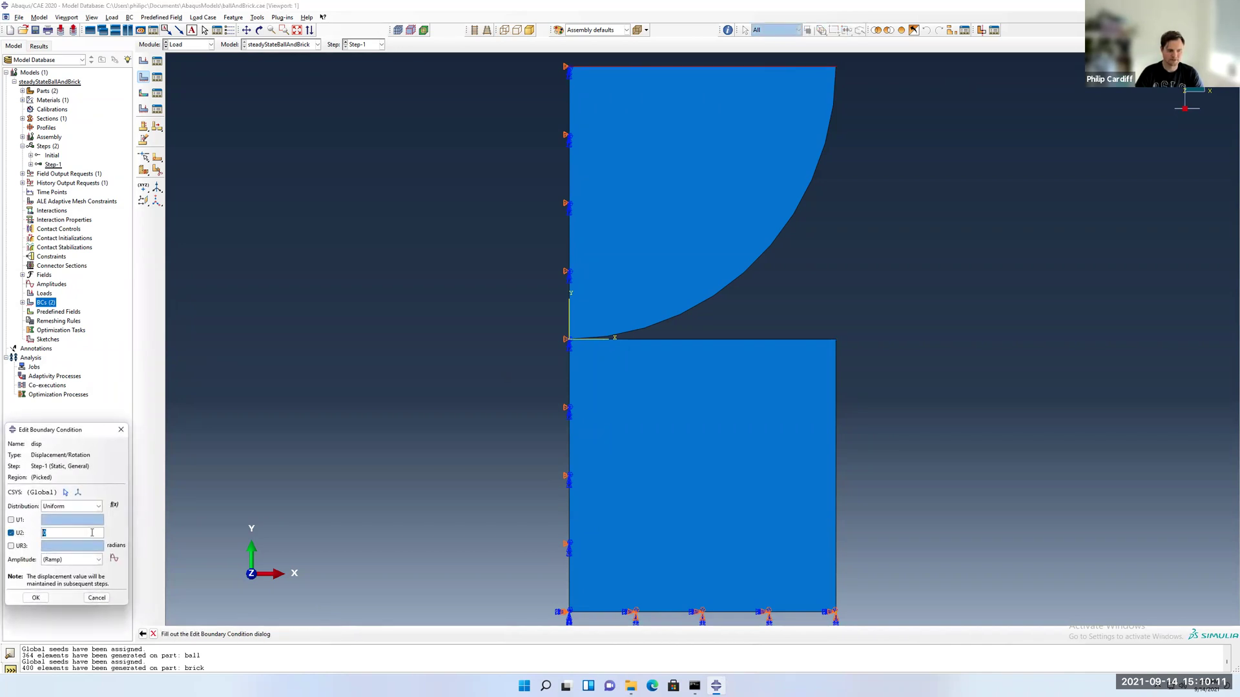
text(-1e-4)
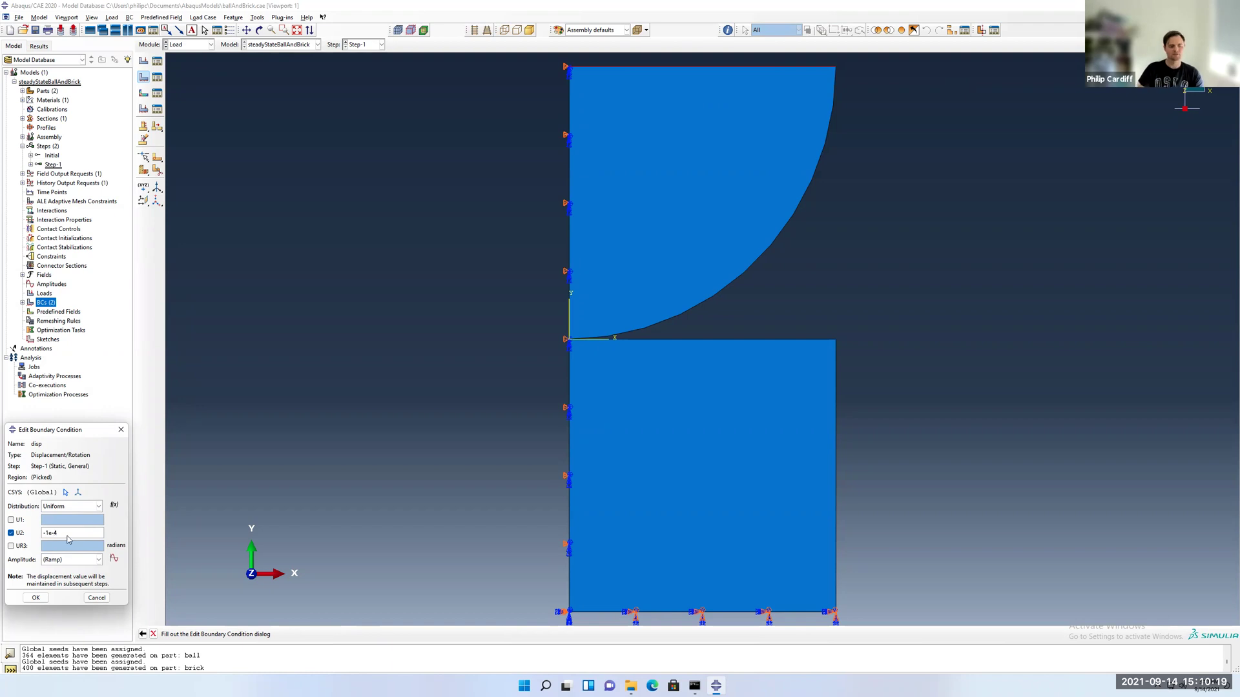
click(20, 522)
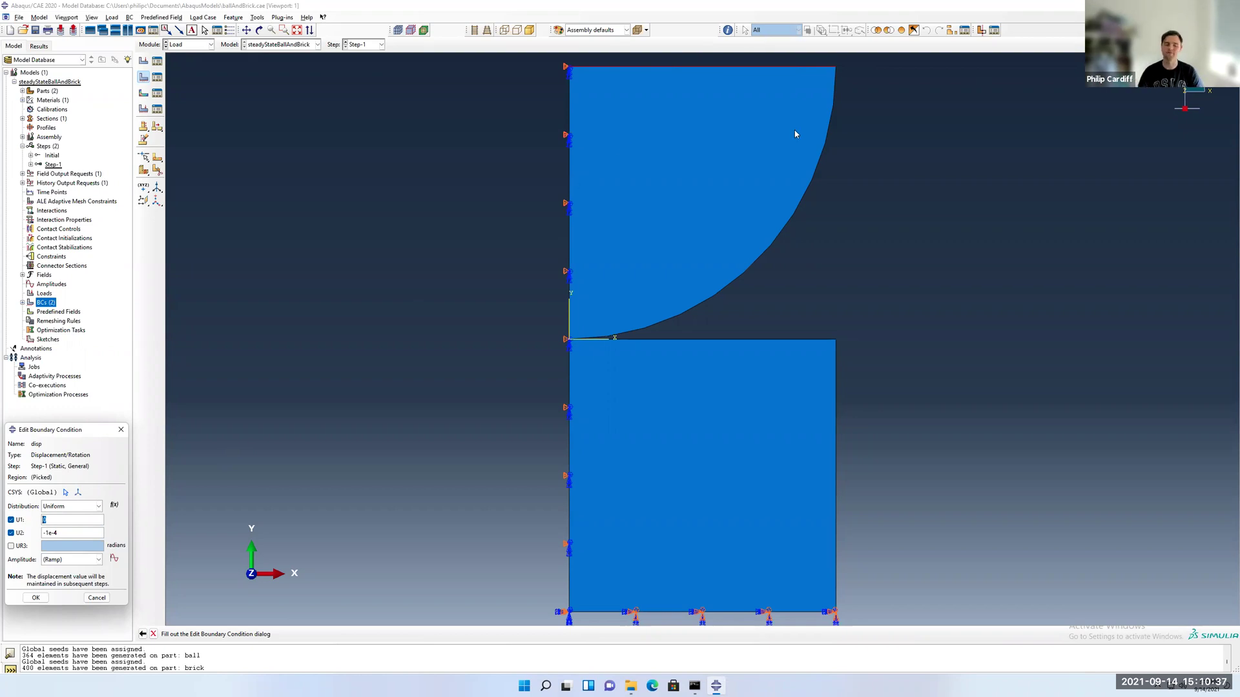
click(15, 521)
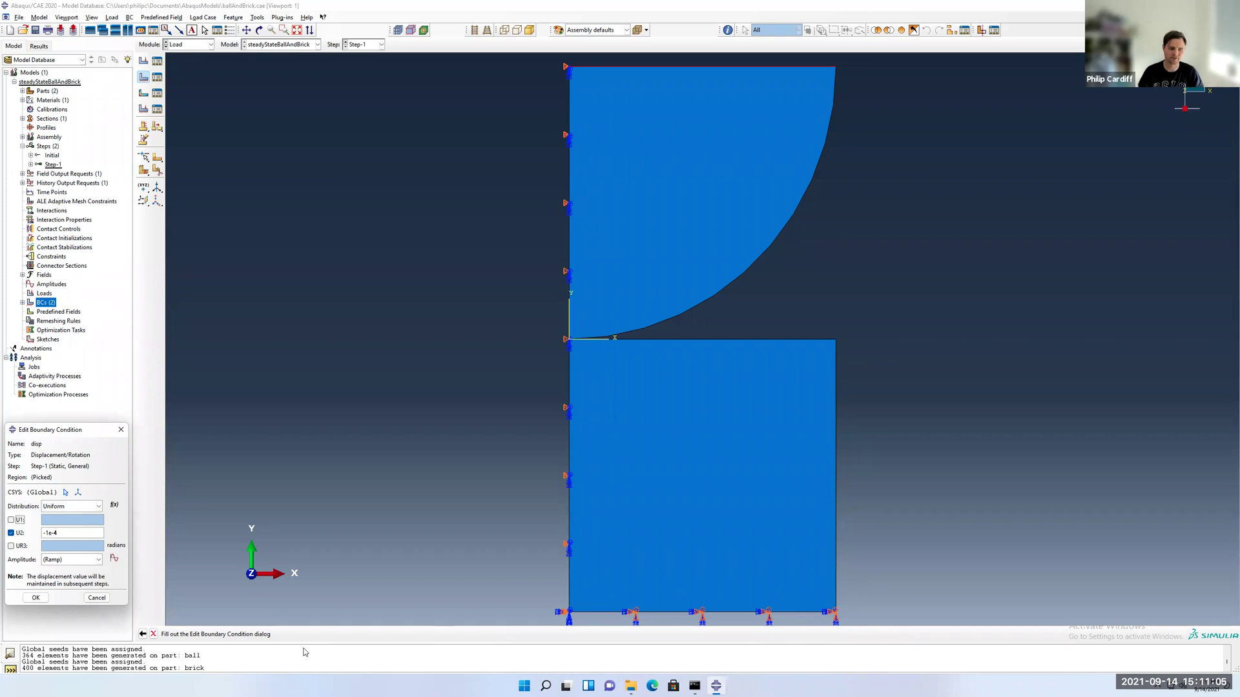
click(36, 597)
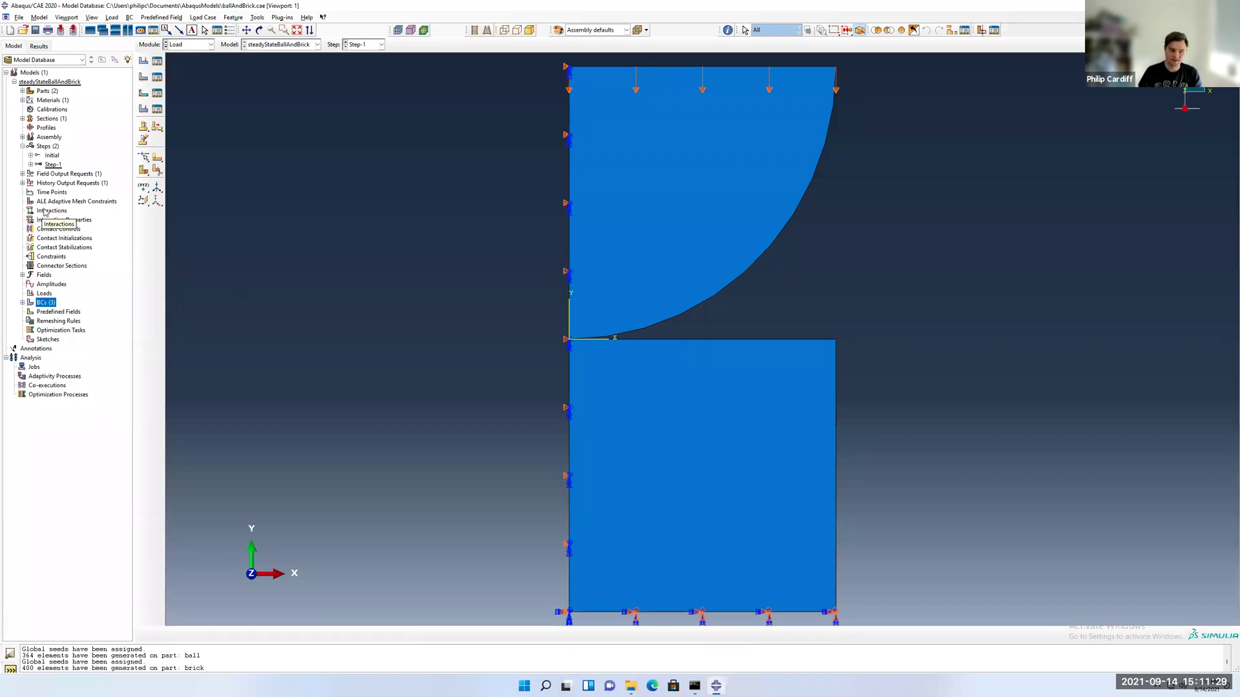
Start a Standard surface-to-surface contact in Step-1 with the brick's top edge as master and the ball's curved edge as slave surface
double_click(48, 212)
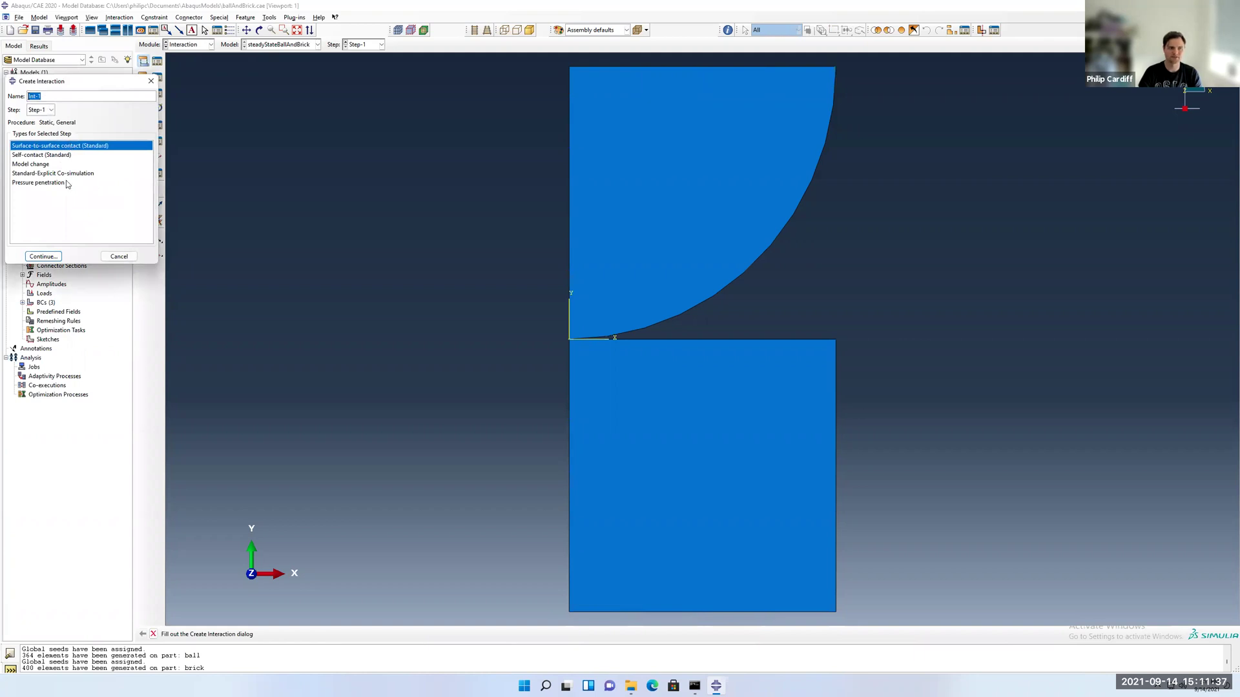
click(54, 256)
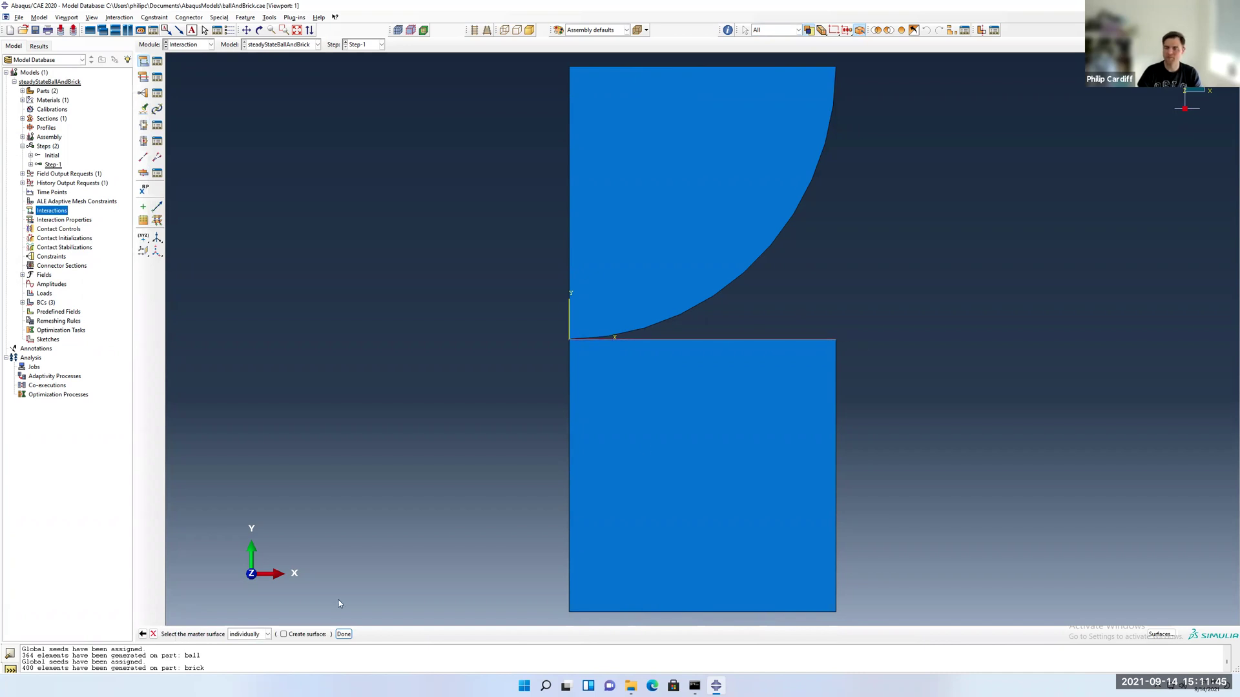
click(344, 634)
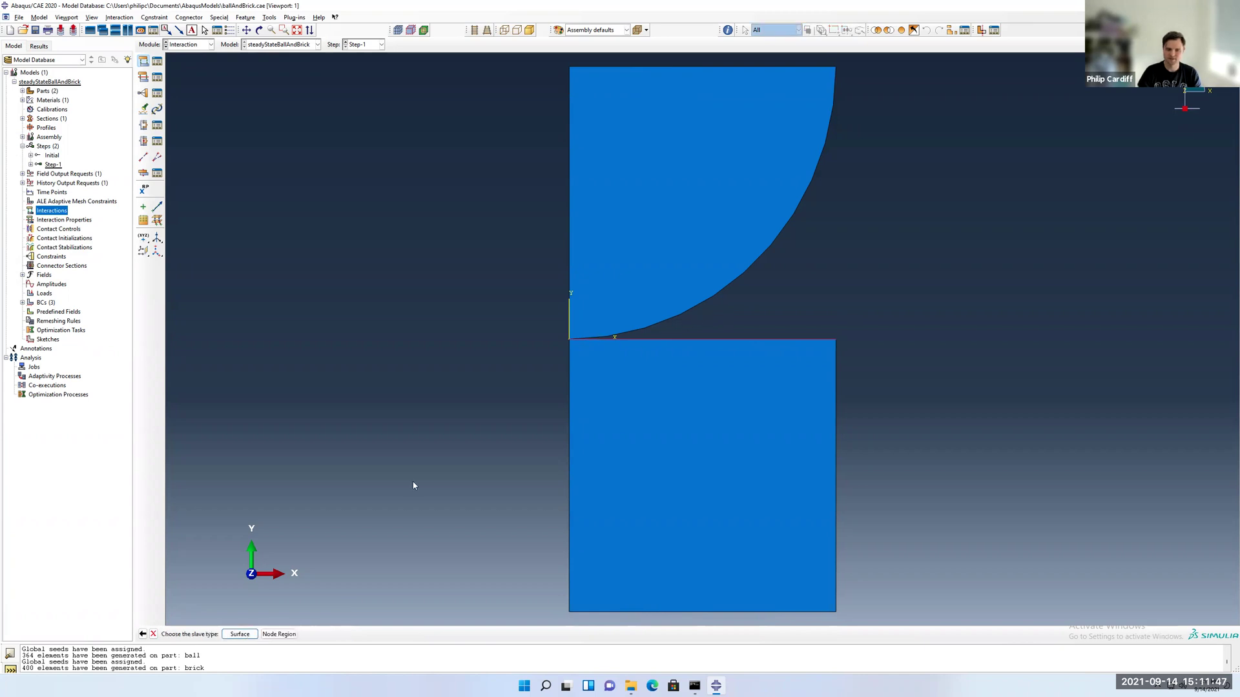
click(240, 635)
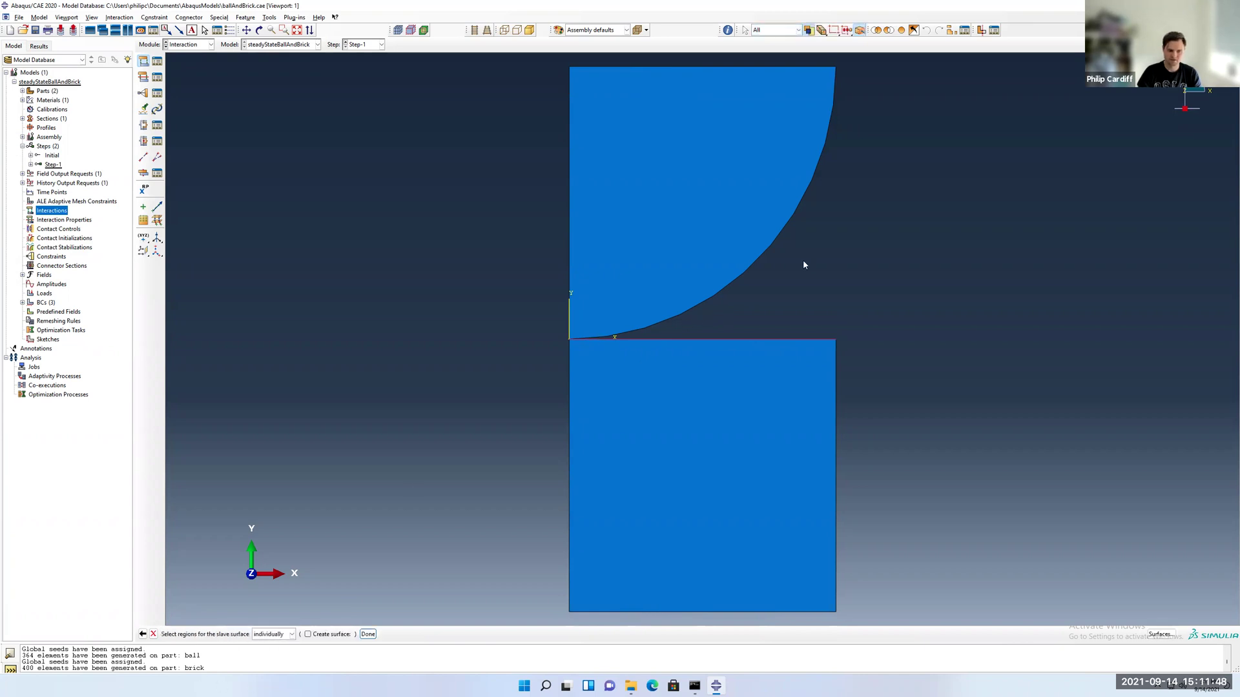
click(725, 290)
click(367, 635)
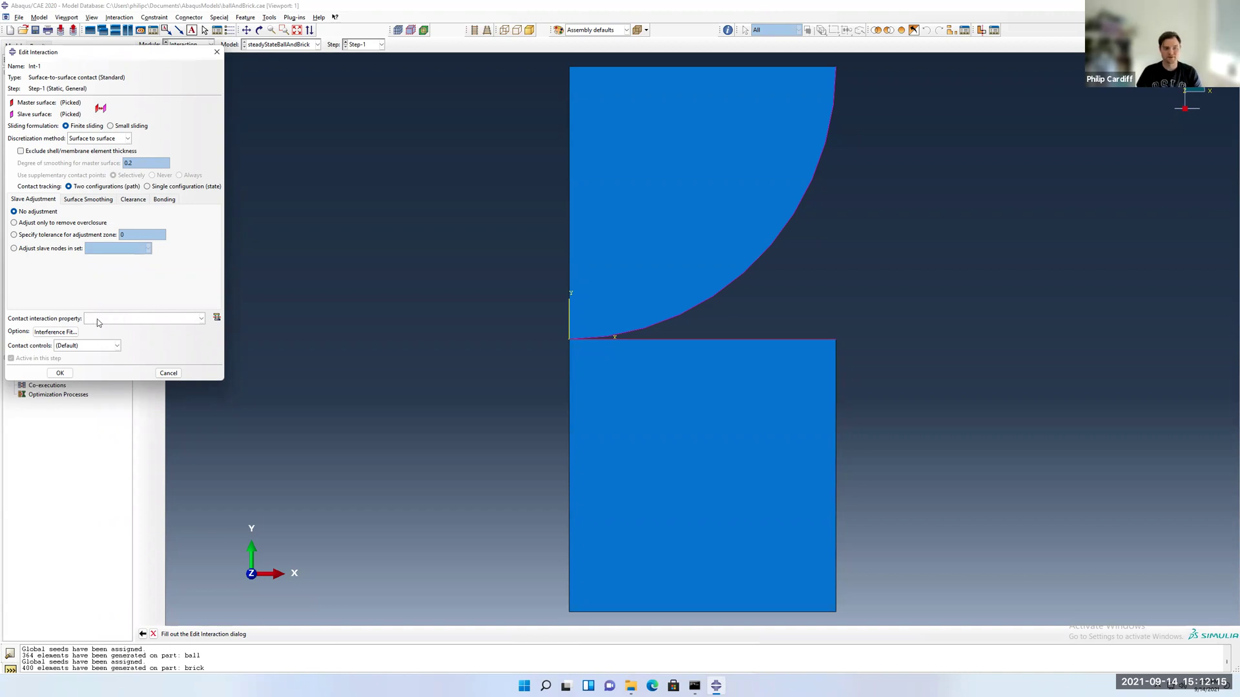
Create a Contact interaction property with the default name for the contact and add mechanical Tangential Behavior to it
click(217, 319)
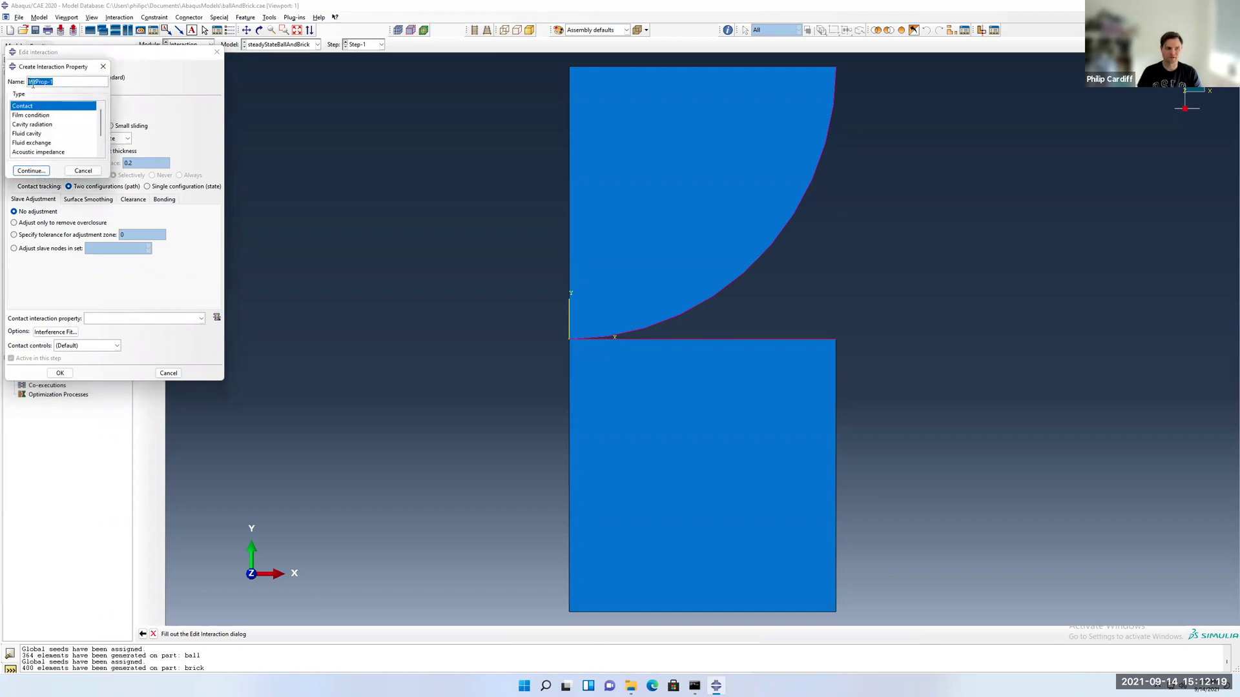
click(30, 171)
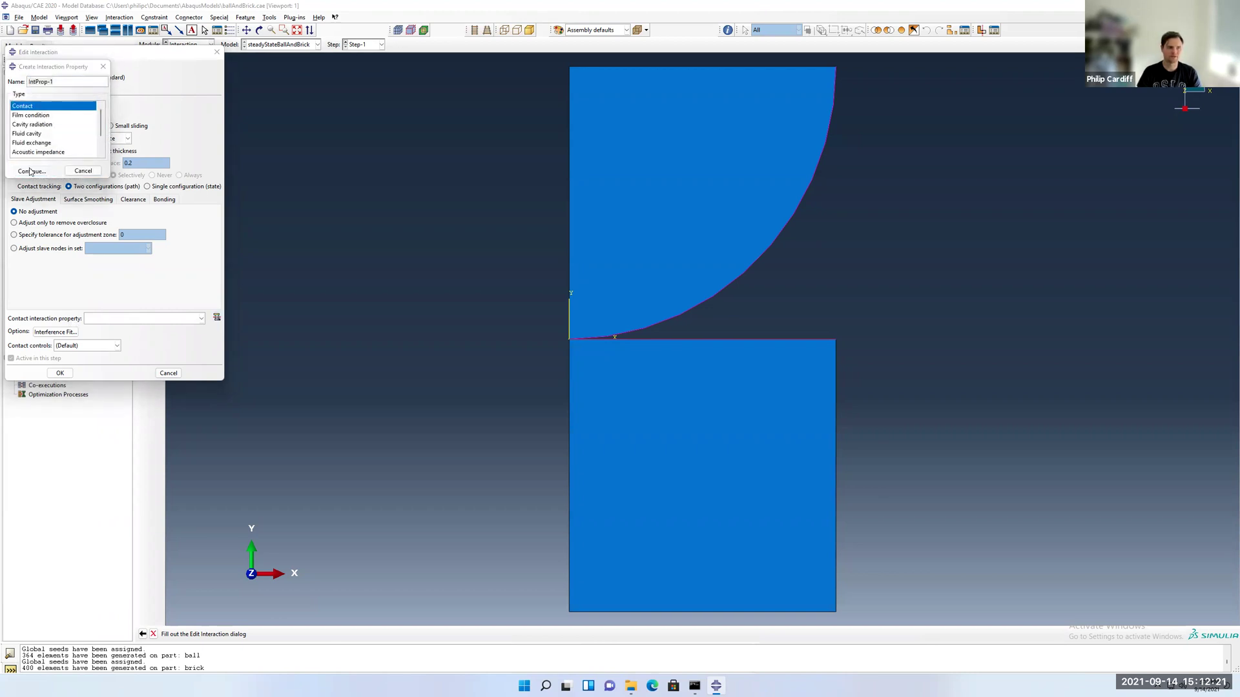
click(30, 170)
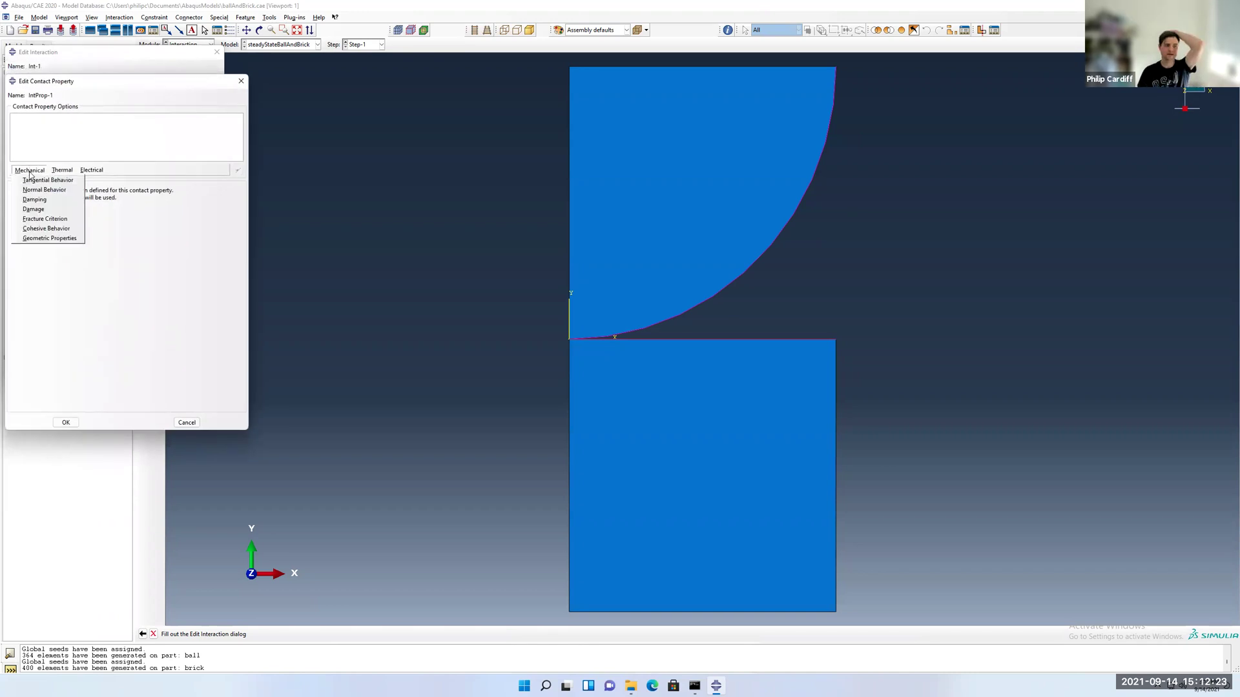
click(31, 181)
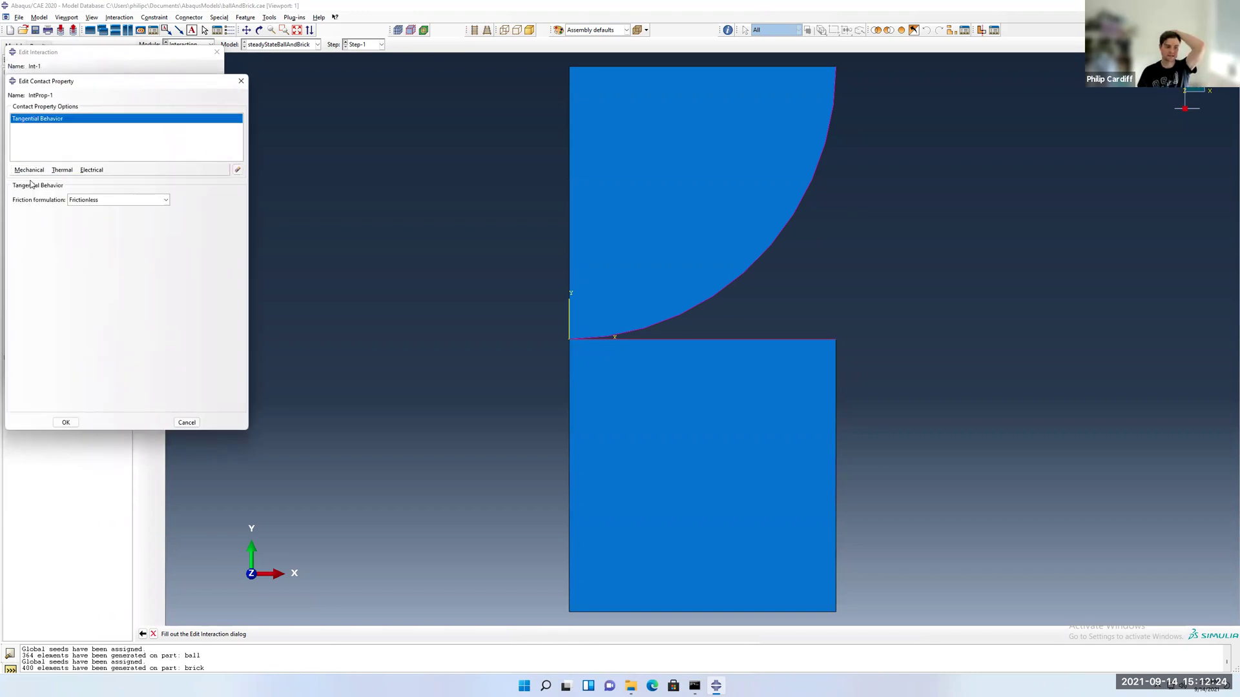
Try the Penalty friction formulation with a friction coefficient of 0.1, and return the tangential behavior to Frictionless
click(93, 200)
click(79, 220)
click(37, 301)
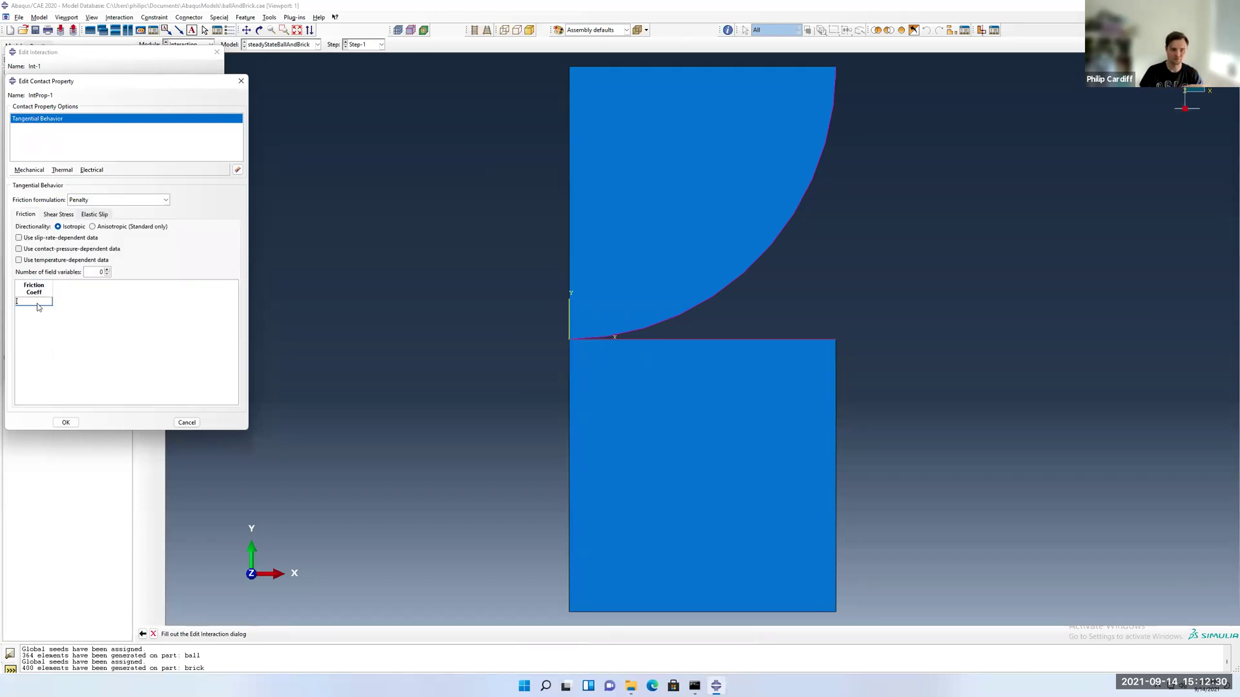
text(0.1)
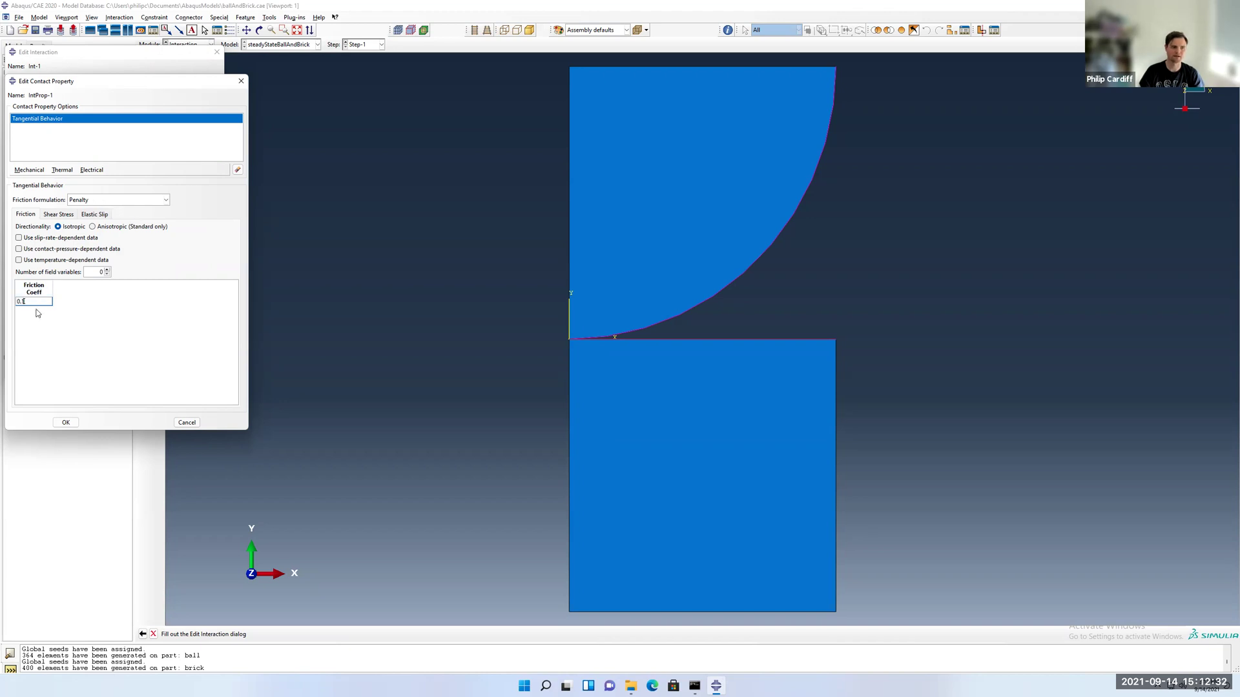
click(109, 202)
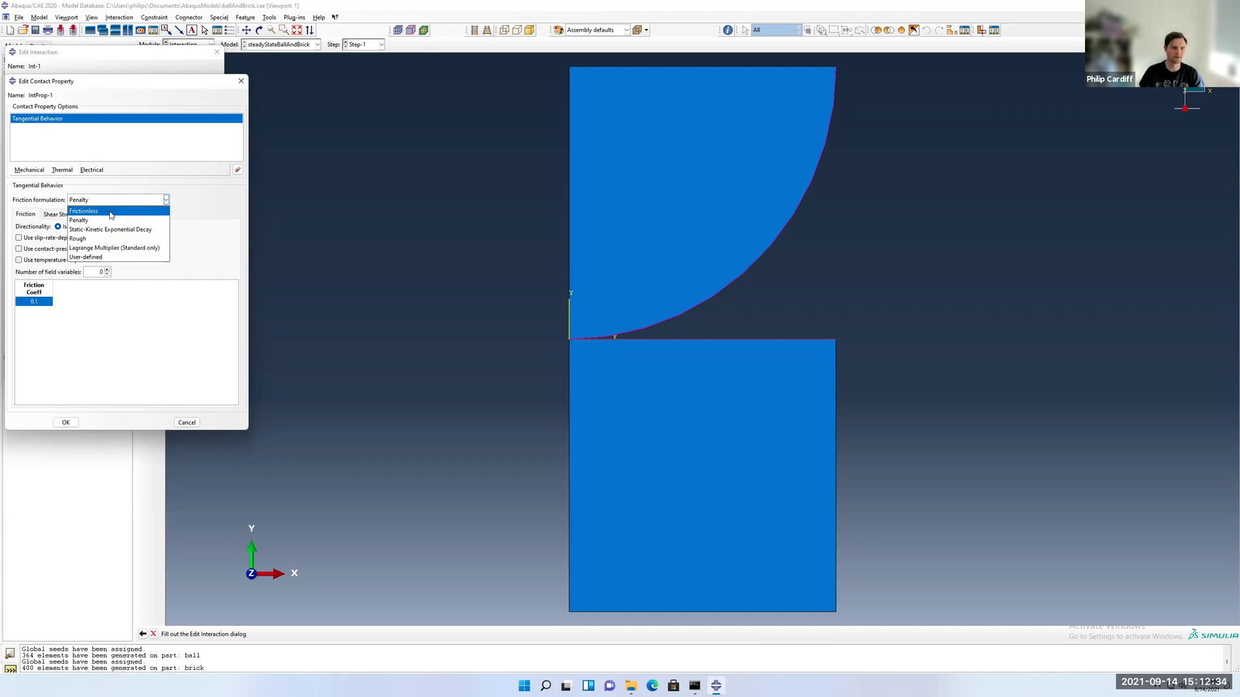
click(110, 212)
Add "Hard" Contact normal behavior with default enforcement and separation allowed, and finish the contact property and the interaction
click(32, 171)
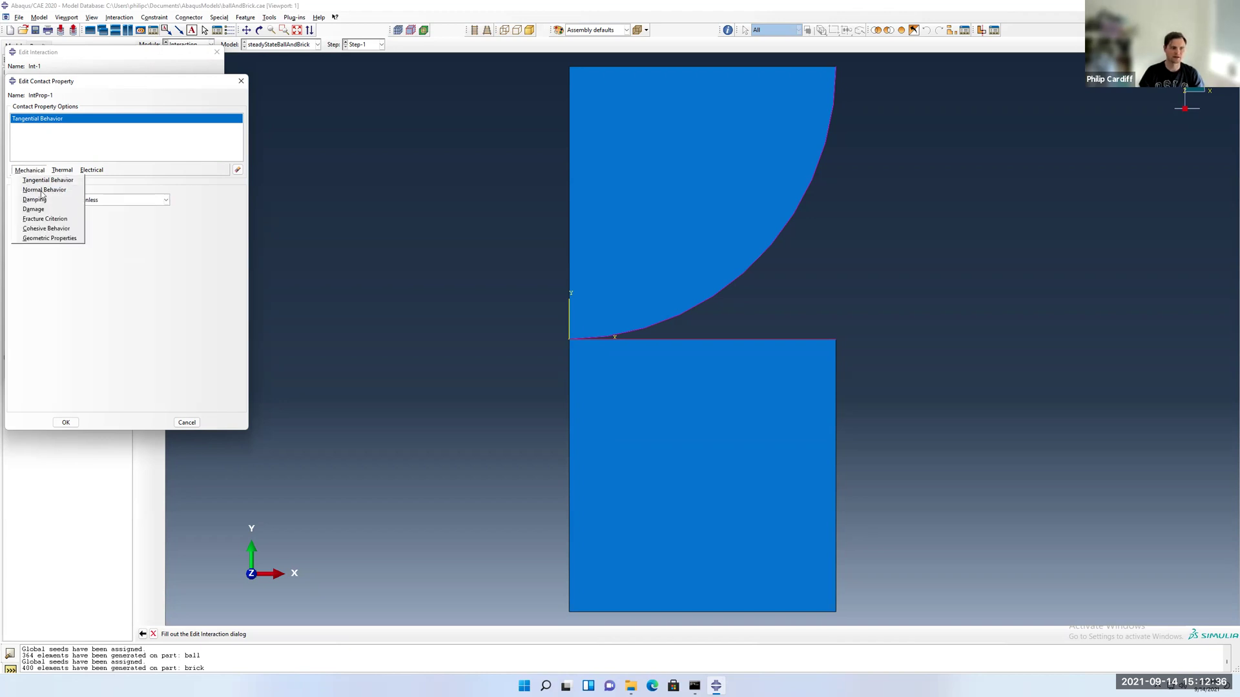
click(43, 189)
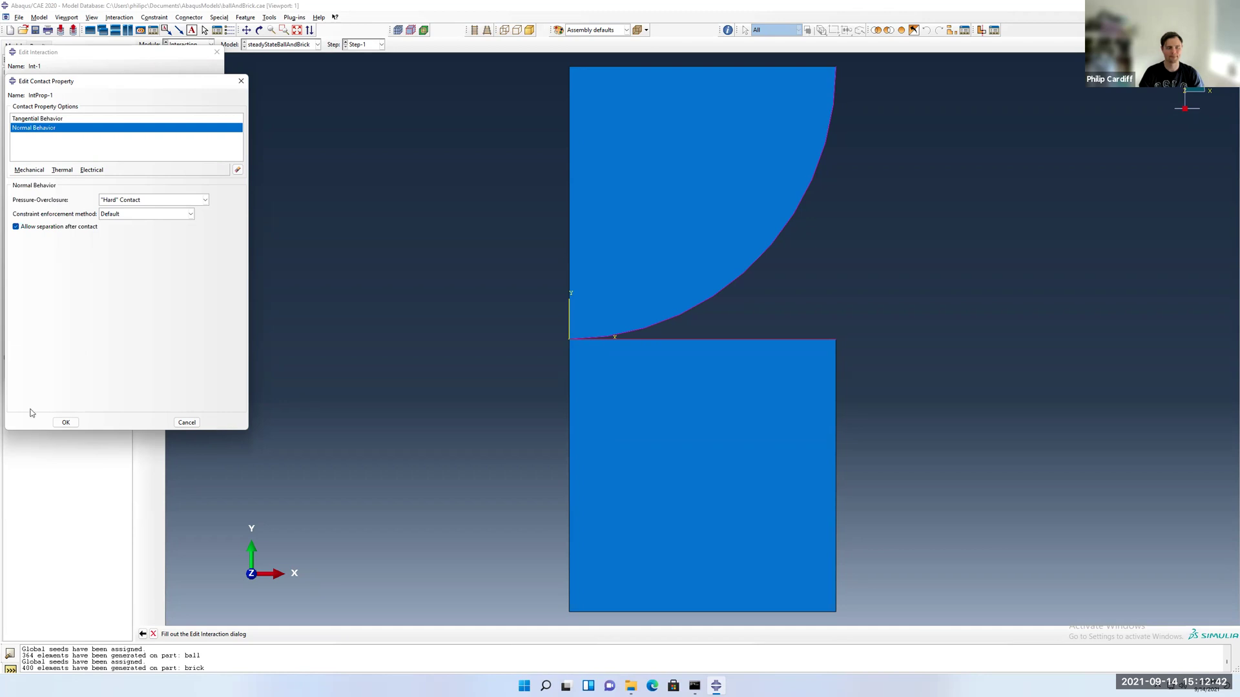
click(75, 423)
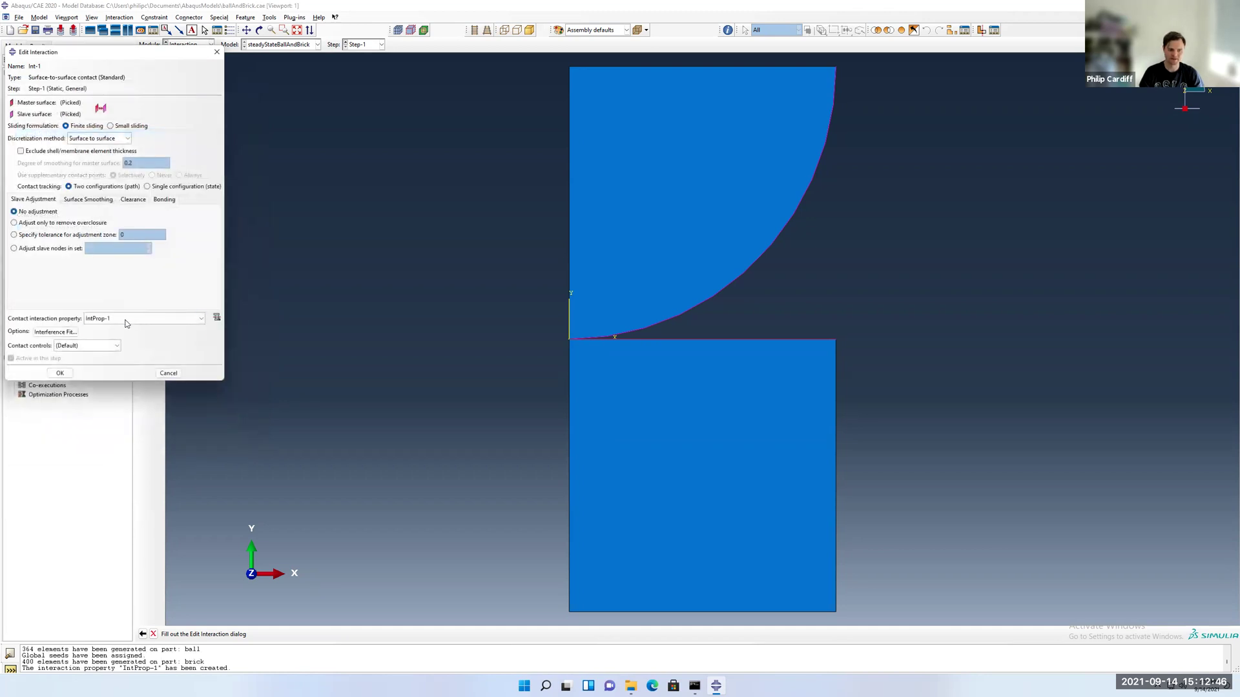
click(60, 373)
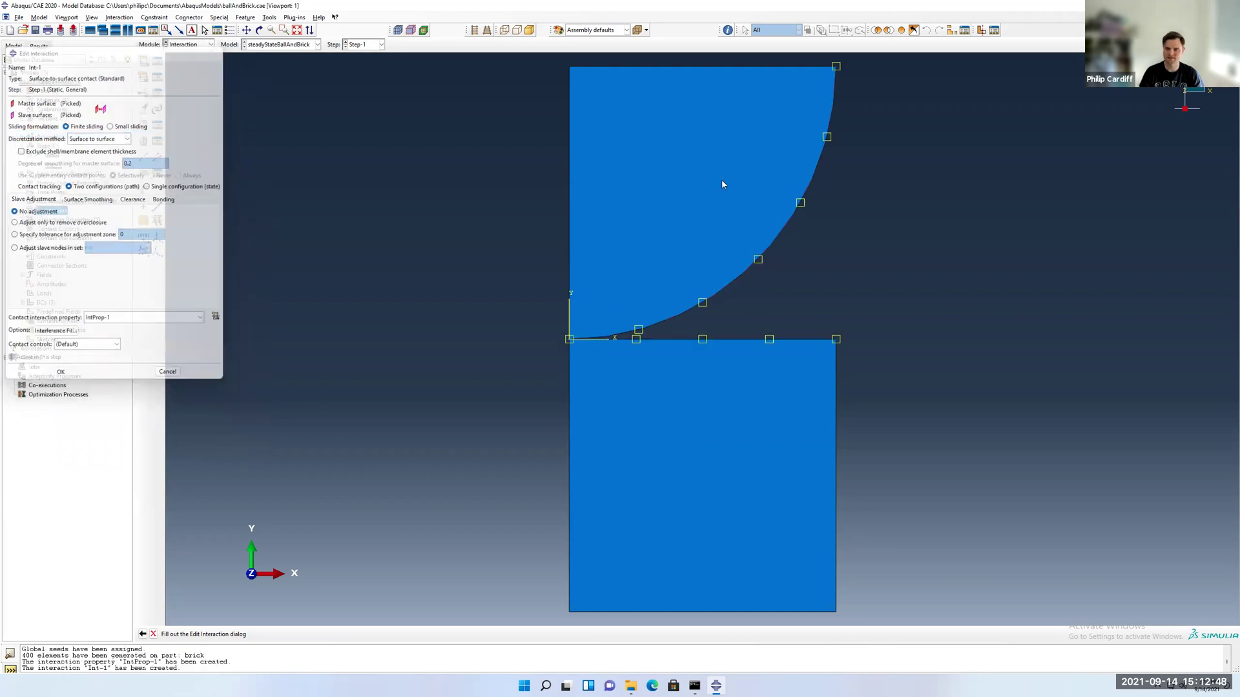
Save the model database and create a job named steadyStateBallAndBrick from the model with default settings
click(37, 31)
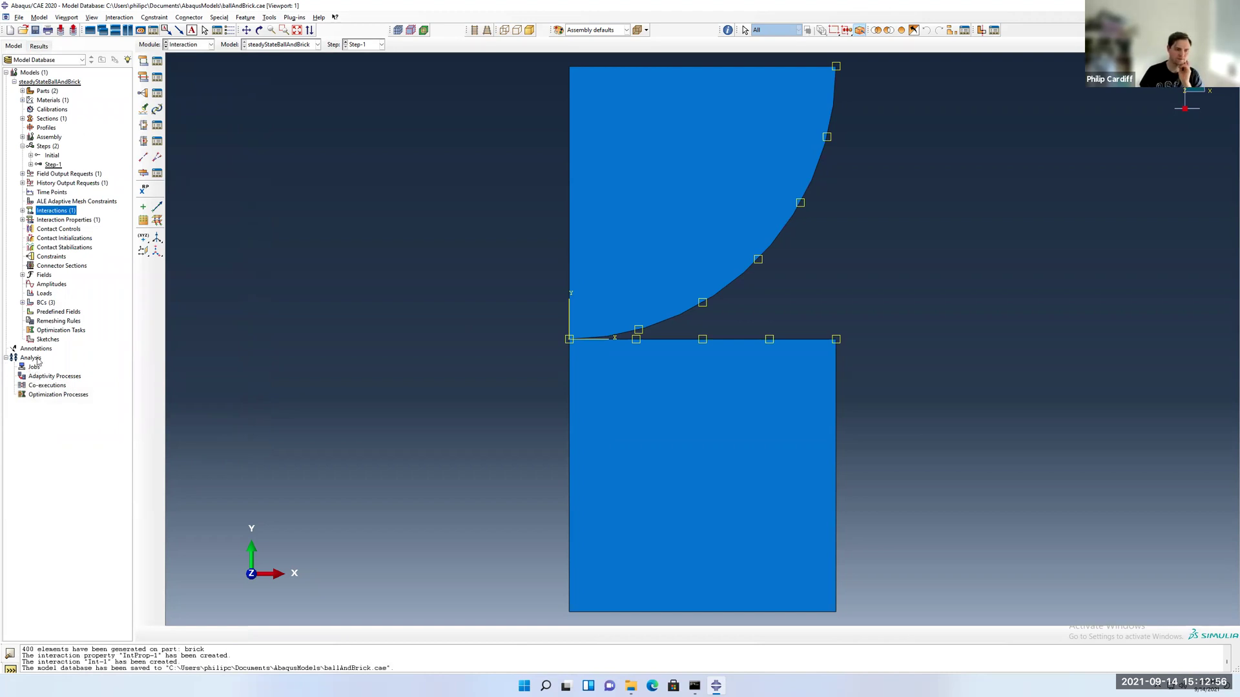
double_click(34, 366)
text(ste)
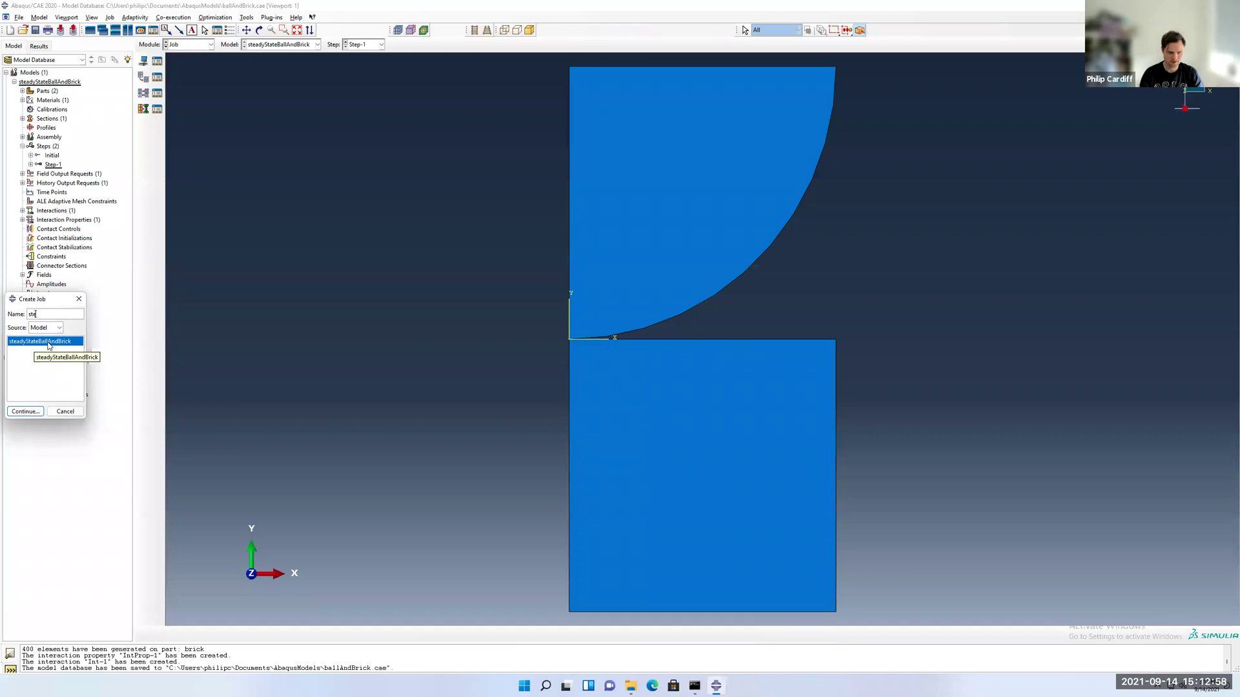
text(adyState)
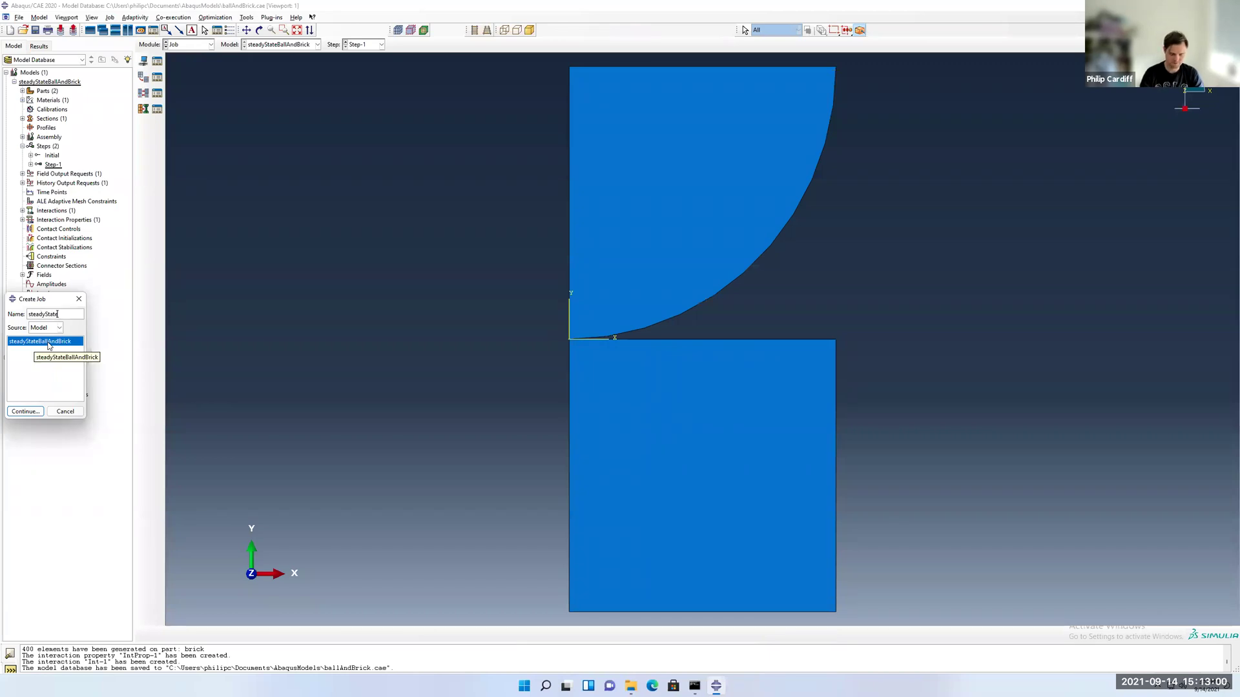
text(BallAndBrick)
click(26, 413)
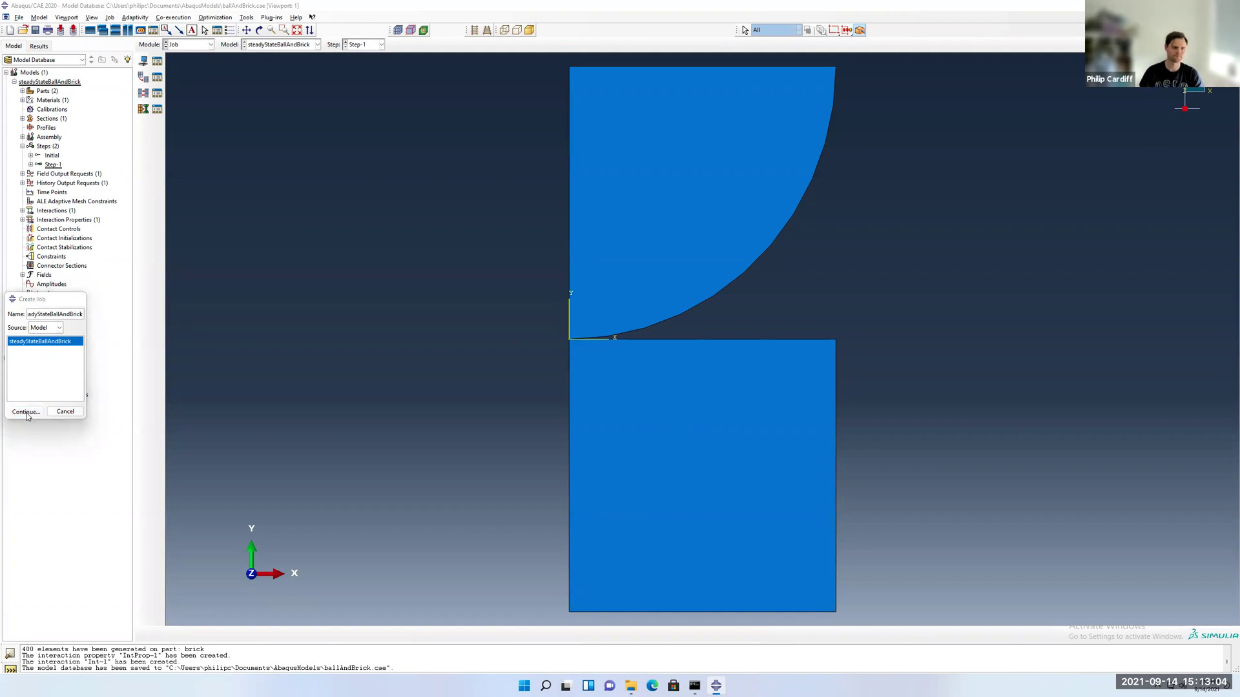
click(124, 505)
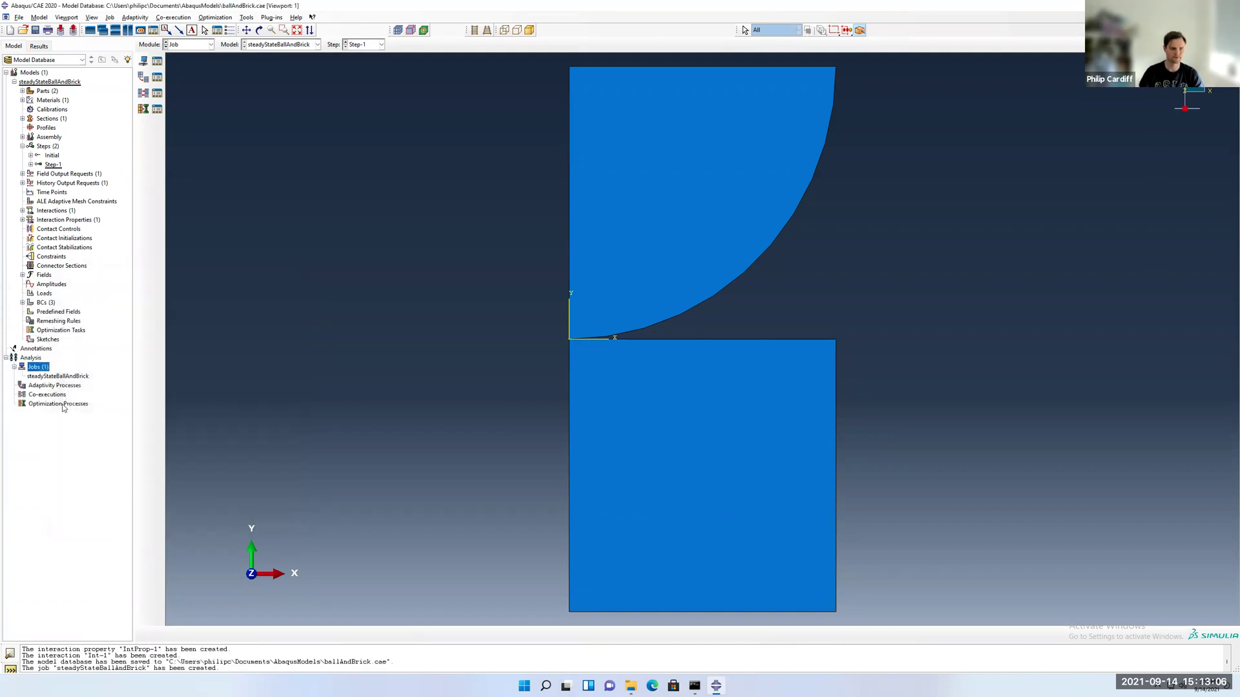
Submit the steadyStateBallAndBrick job for analysis and open its monitor
click(58, 376)
right_click(58, 376)
click(101, 418)
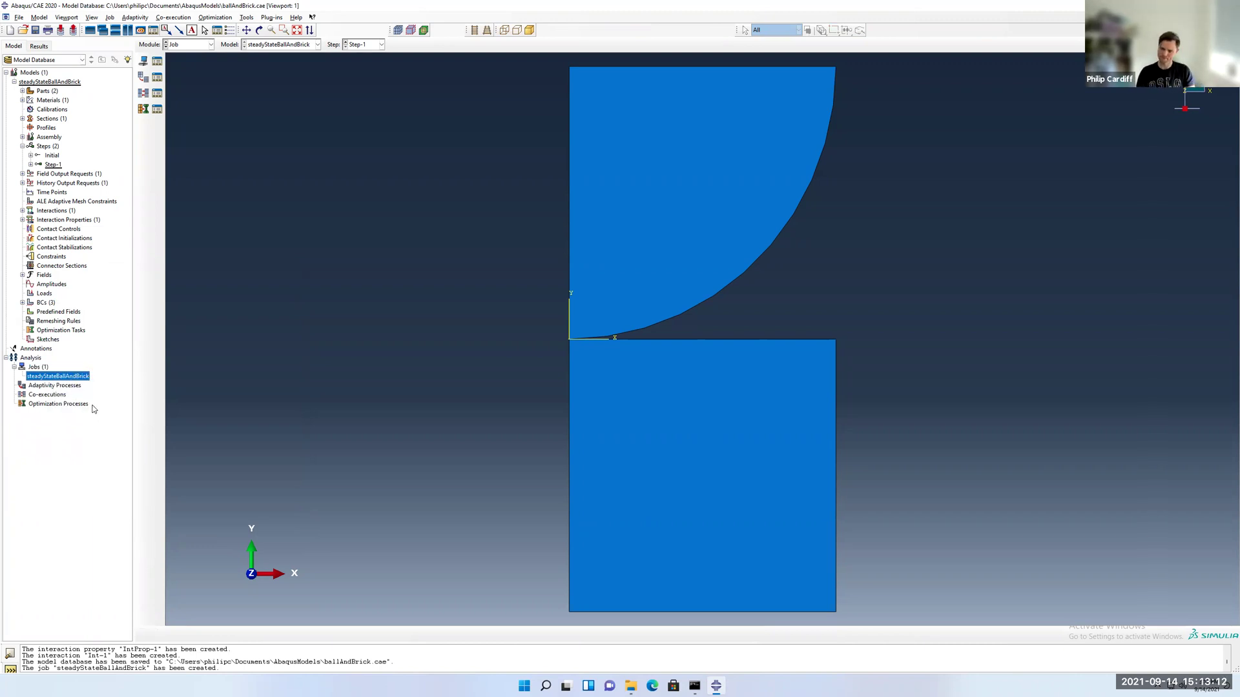
right_click(67, 377)
click(94, 472)
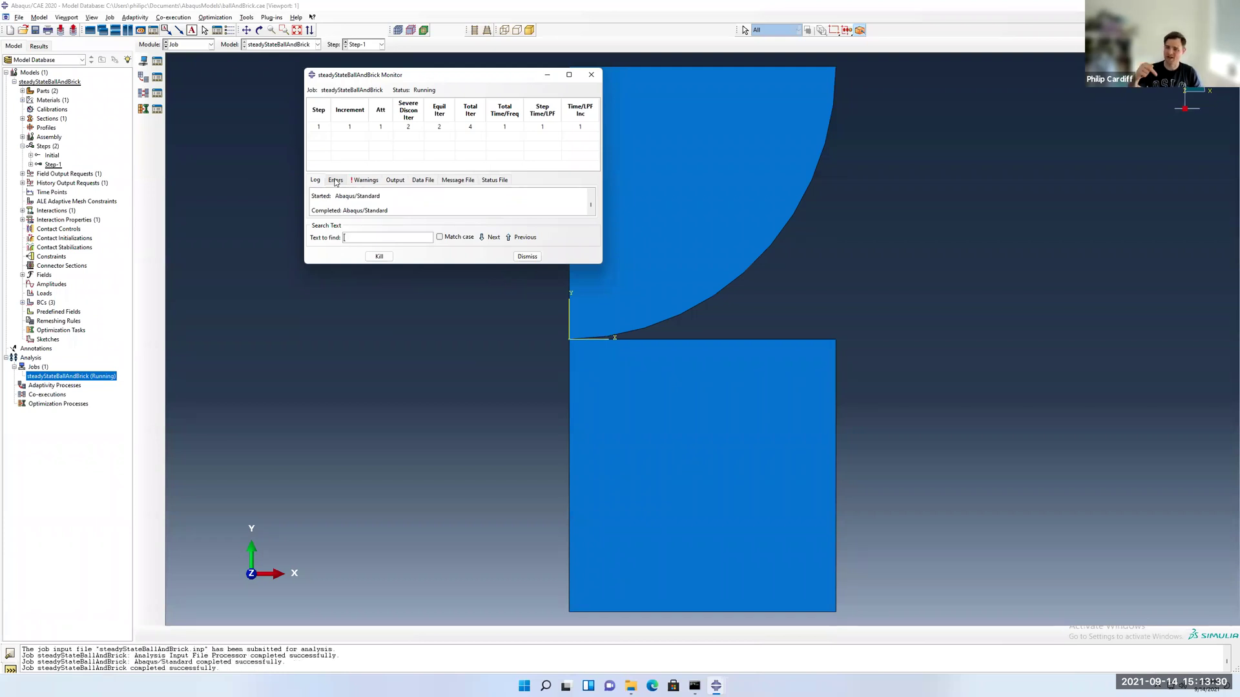
Examine the job's warnings in an enlarged monitor window and dismiss the monitor
click(369, 181)
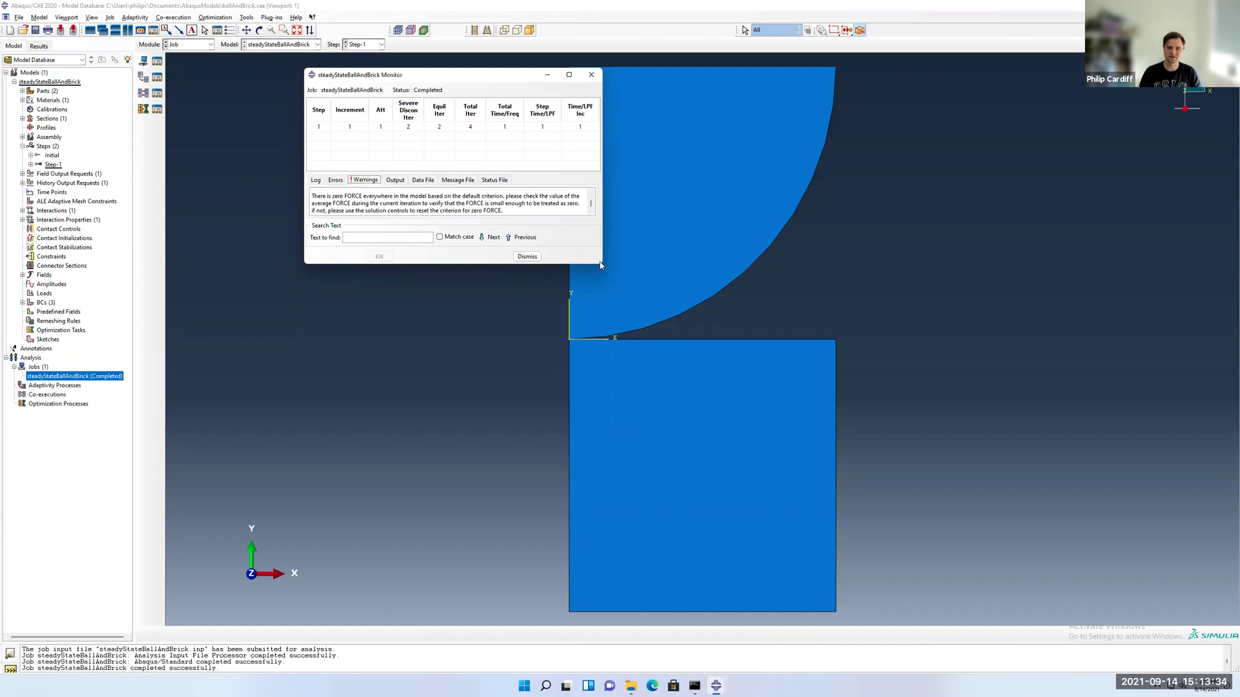
drag(602, 265, 907, 387)
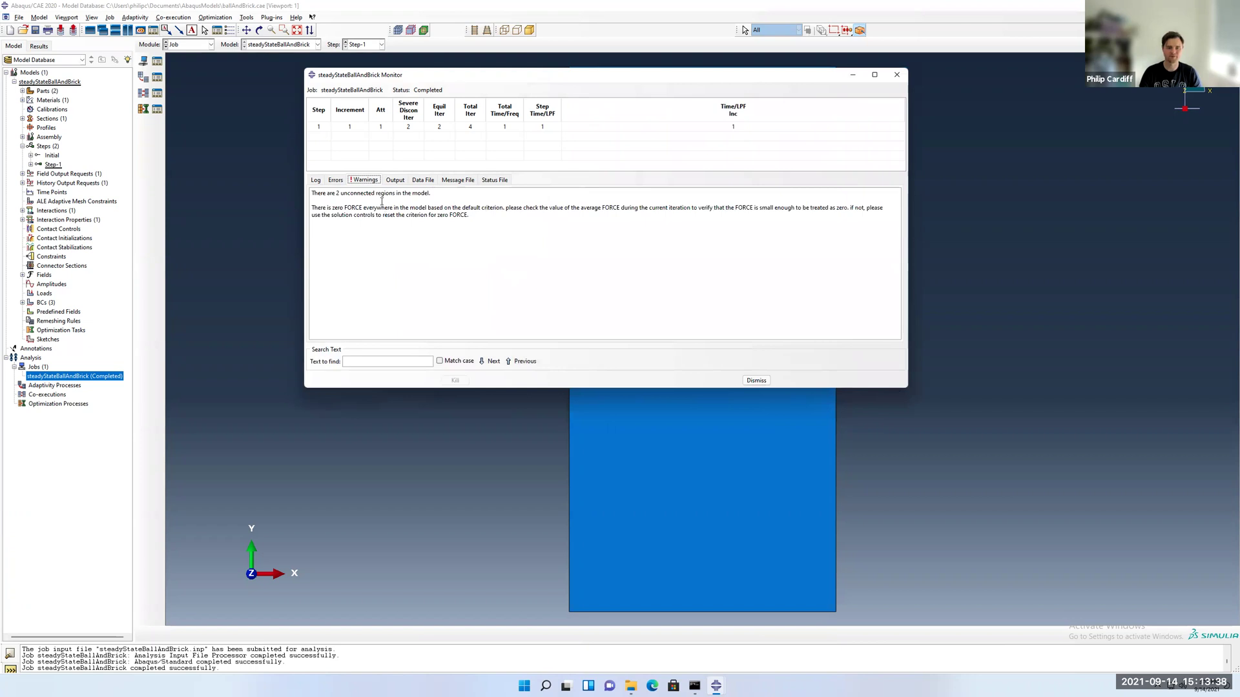
drag(436, 194, 335, 194)
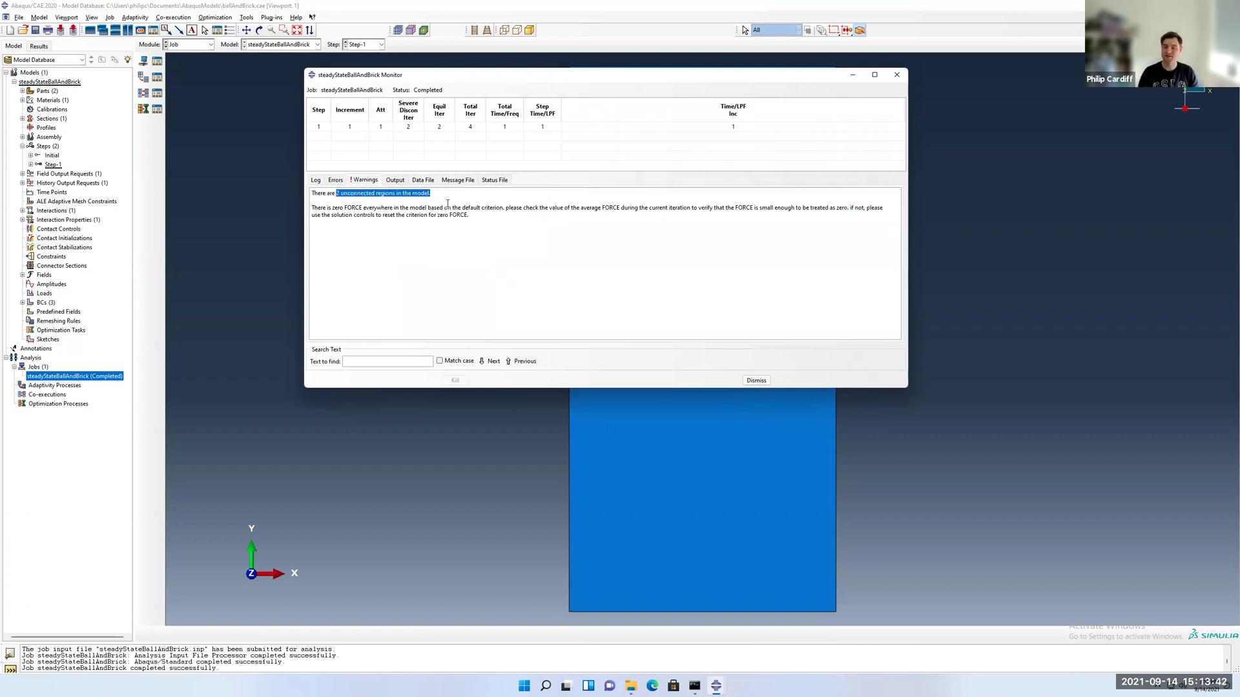
drag(715, 83, 503, 117)
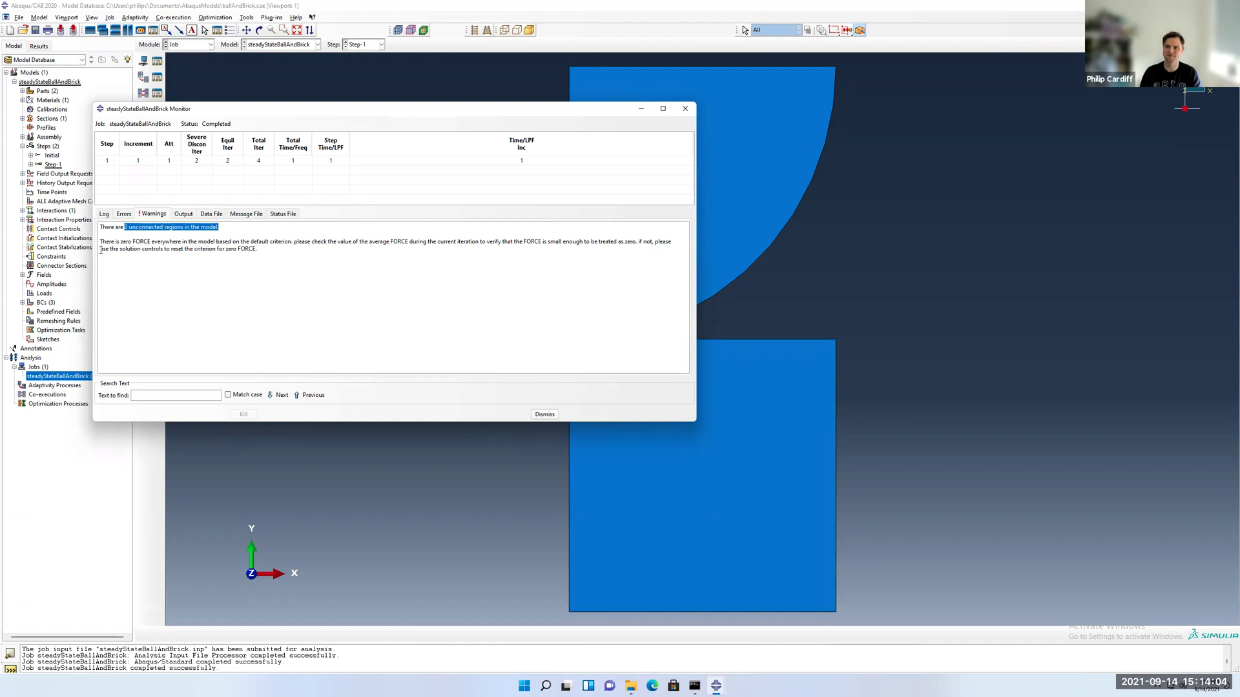
drag(101, 243, 260, 251)
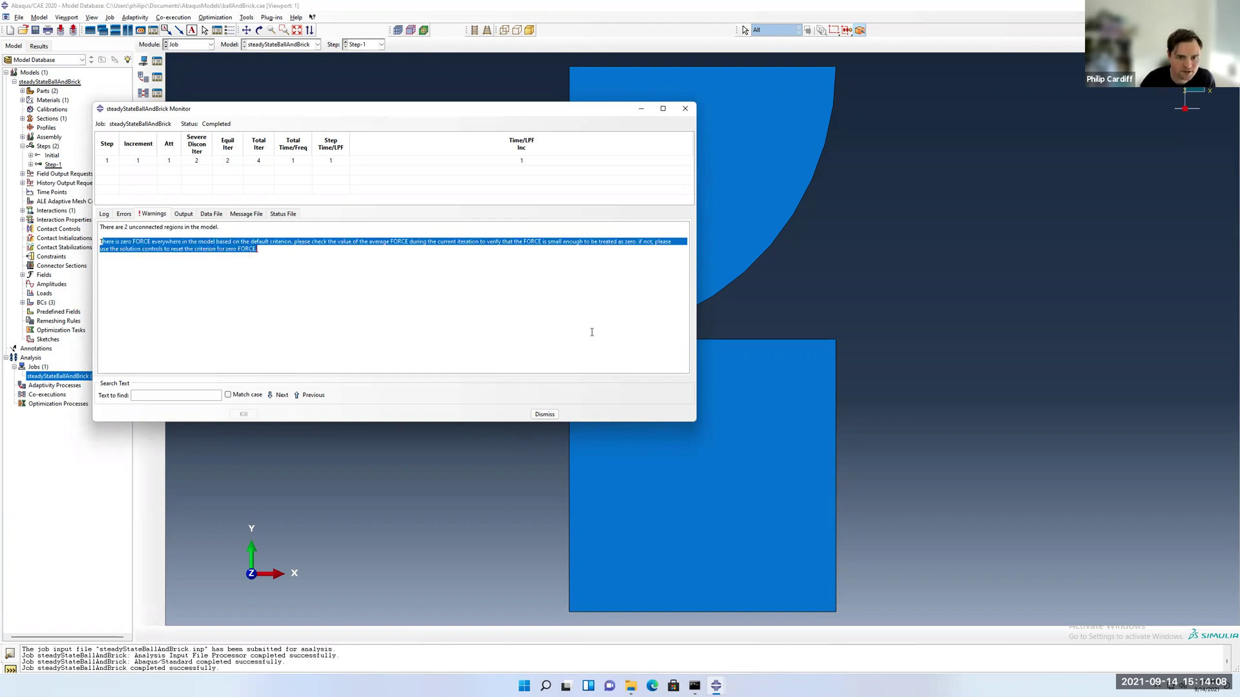
click(542, 414)
Open the completed job's results and plot the von Mises stress contours on the deformed shape
right_click(108, 381)
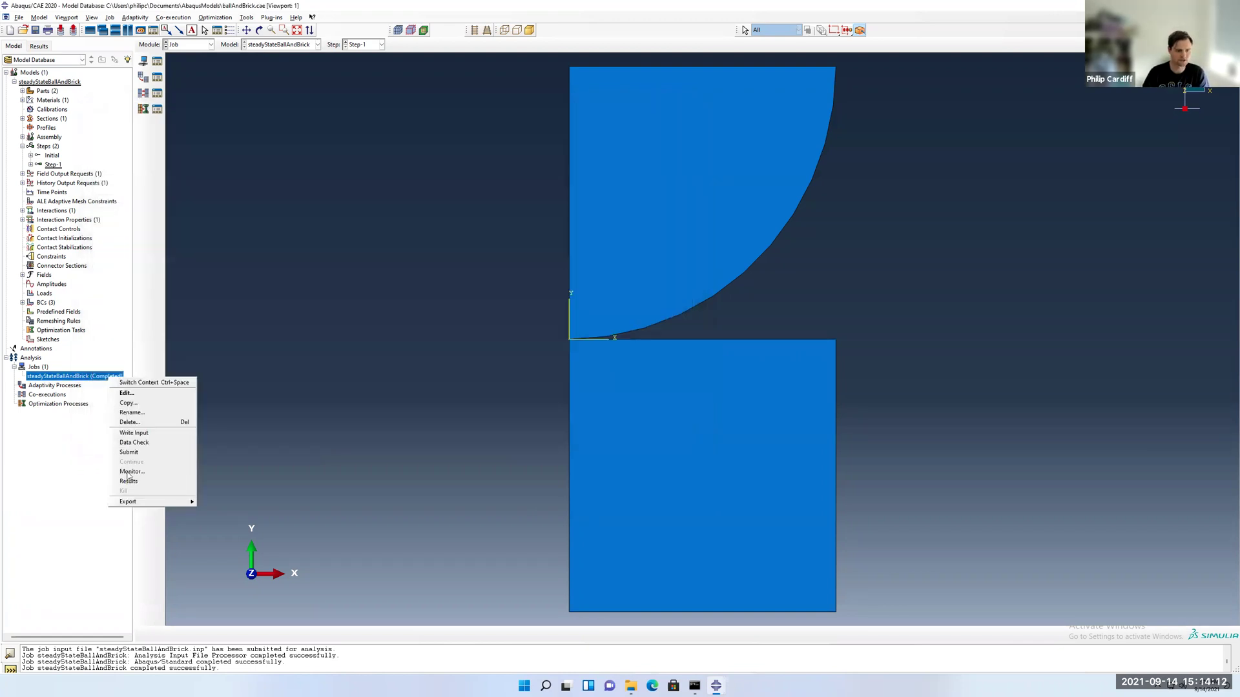
click(129, 484)
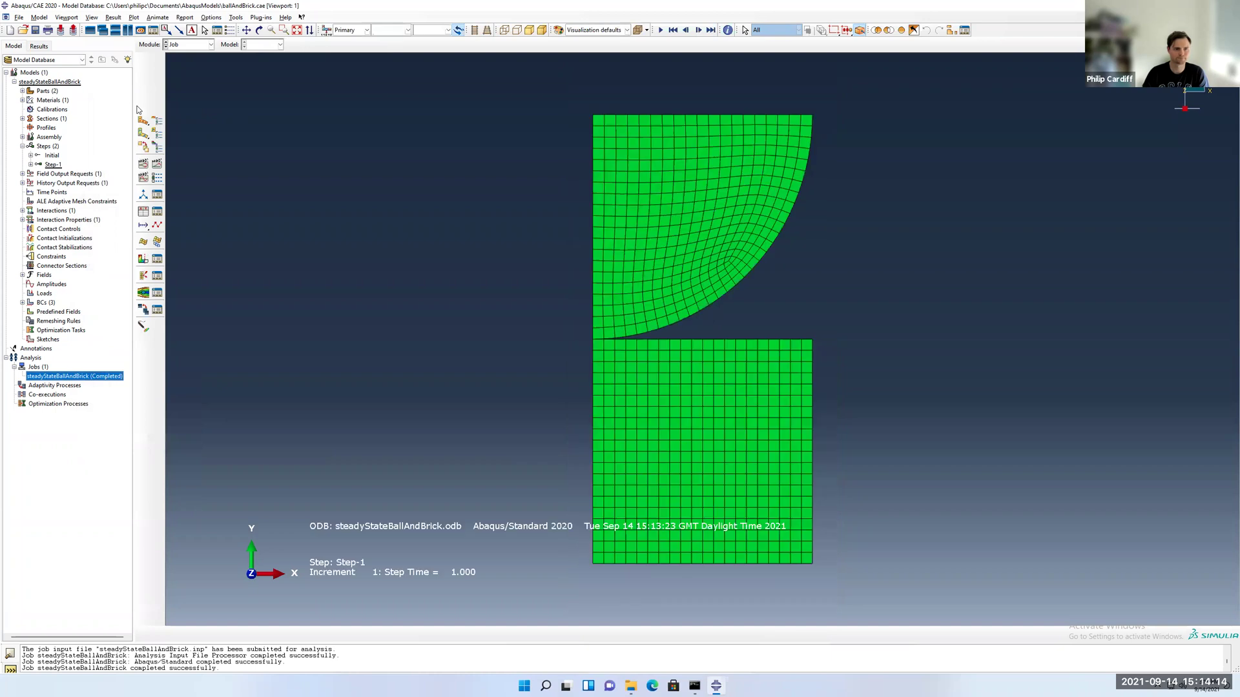
click(144, 107)
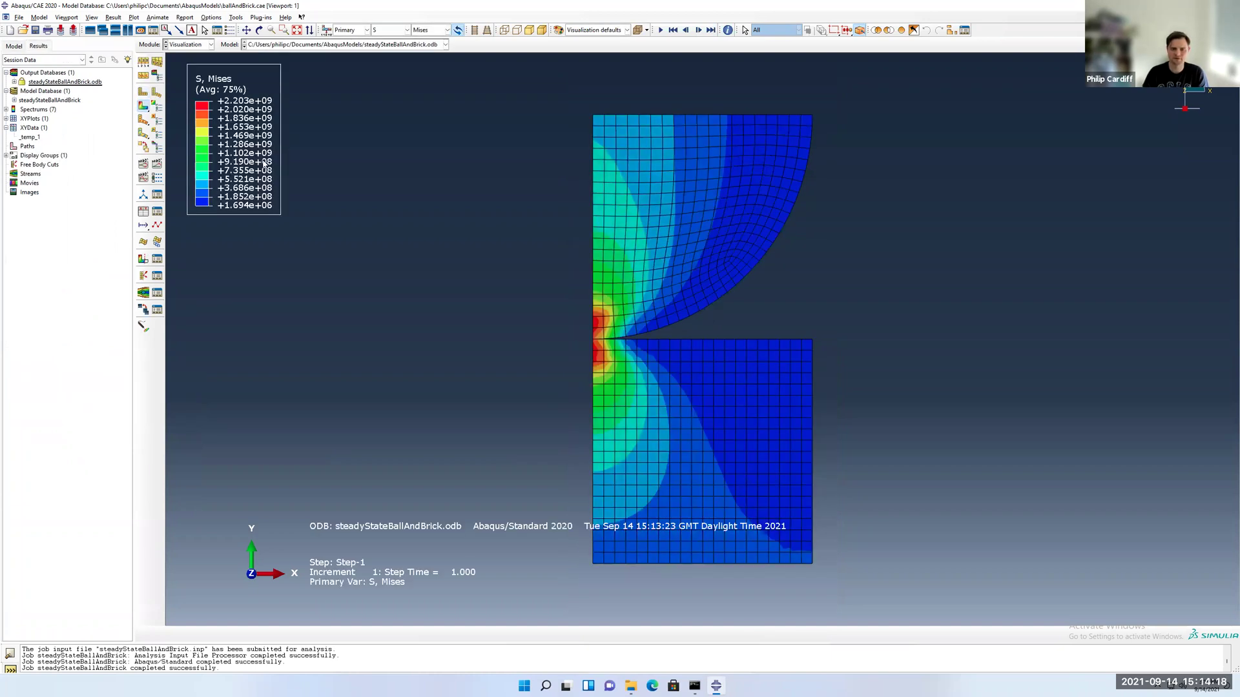
click(145, 108)
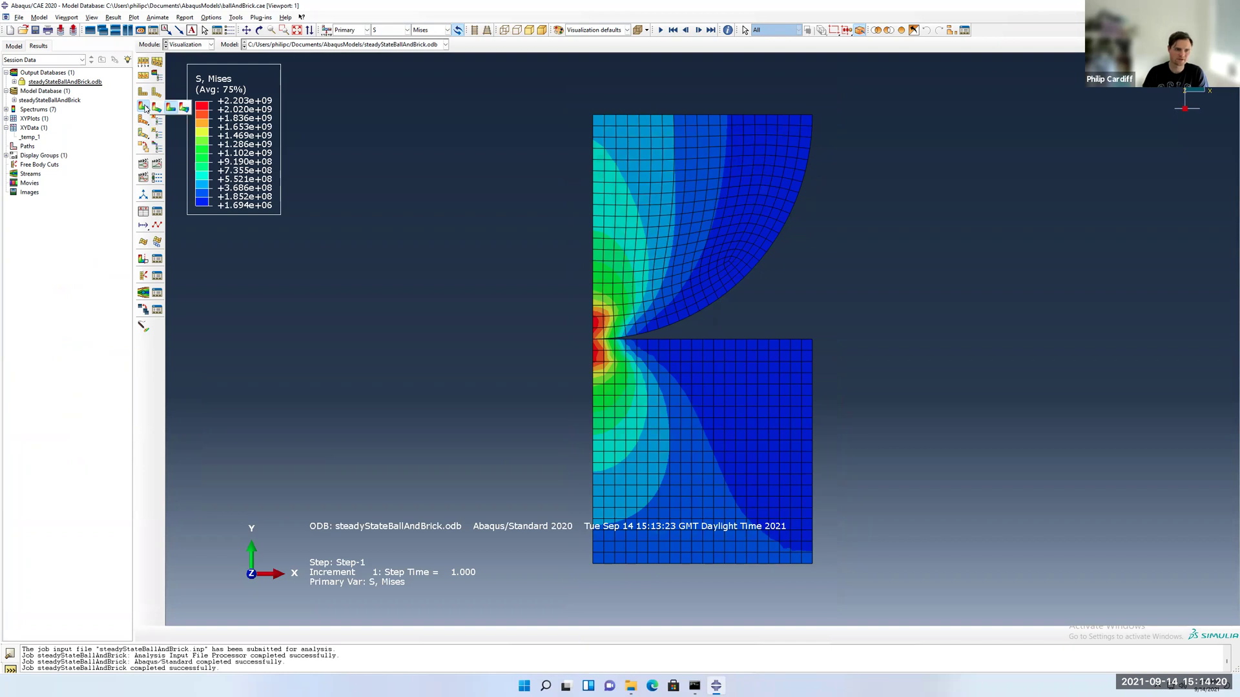
click(157, 107)
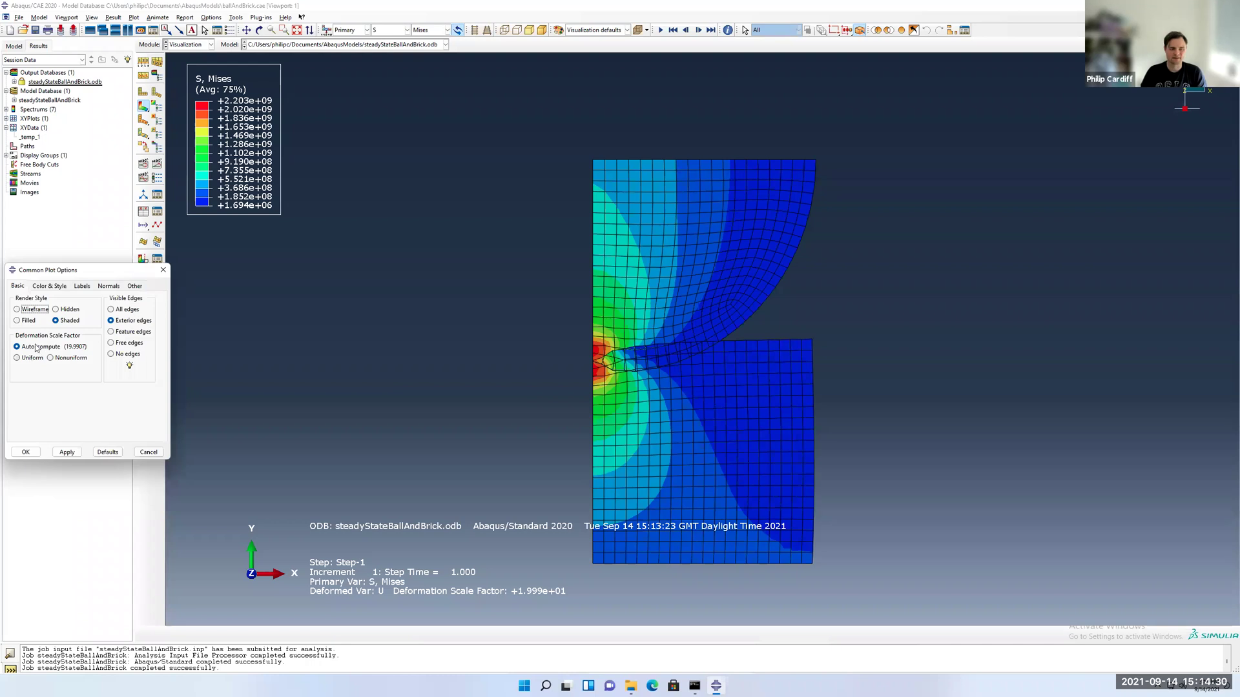
Set the plot's deformation scale factor to Uniform with a value of 1
click(31, 358)
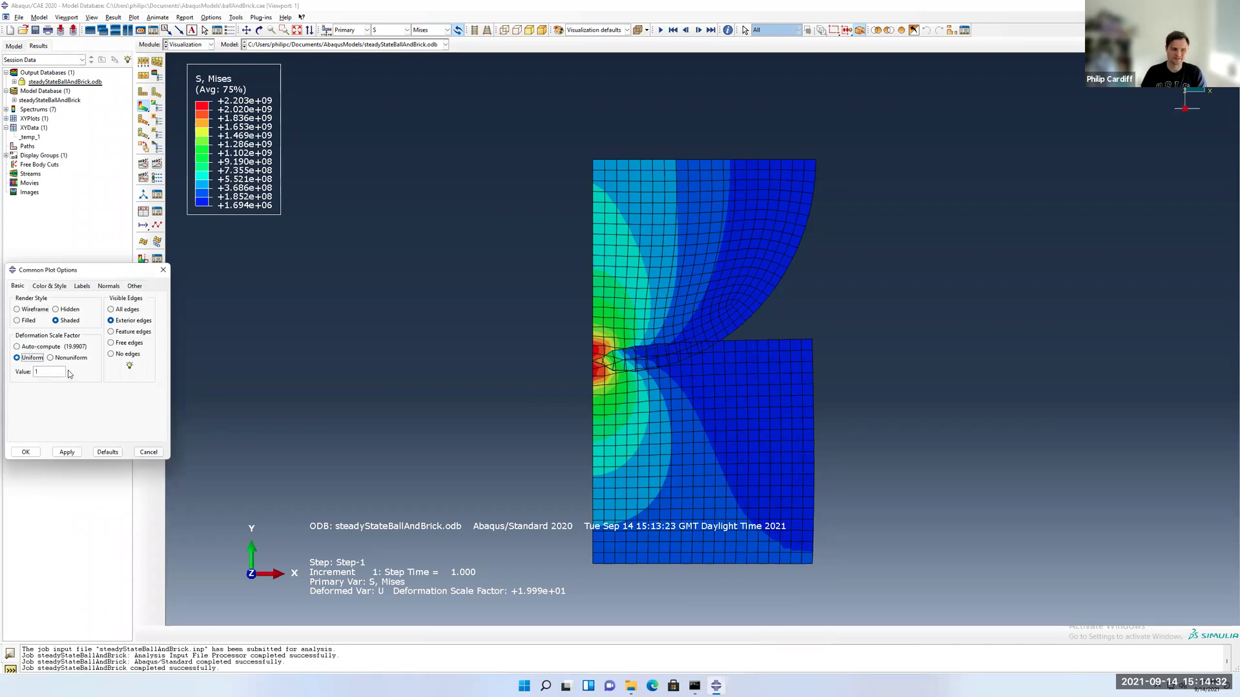
click(64, 452)
click(64, 452)
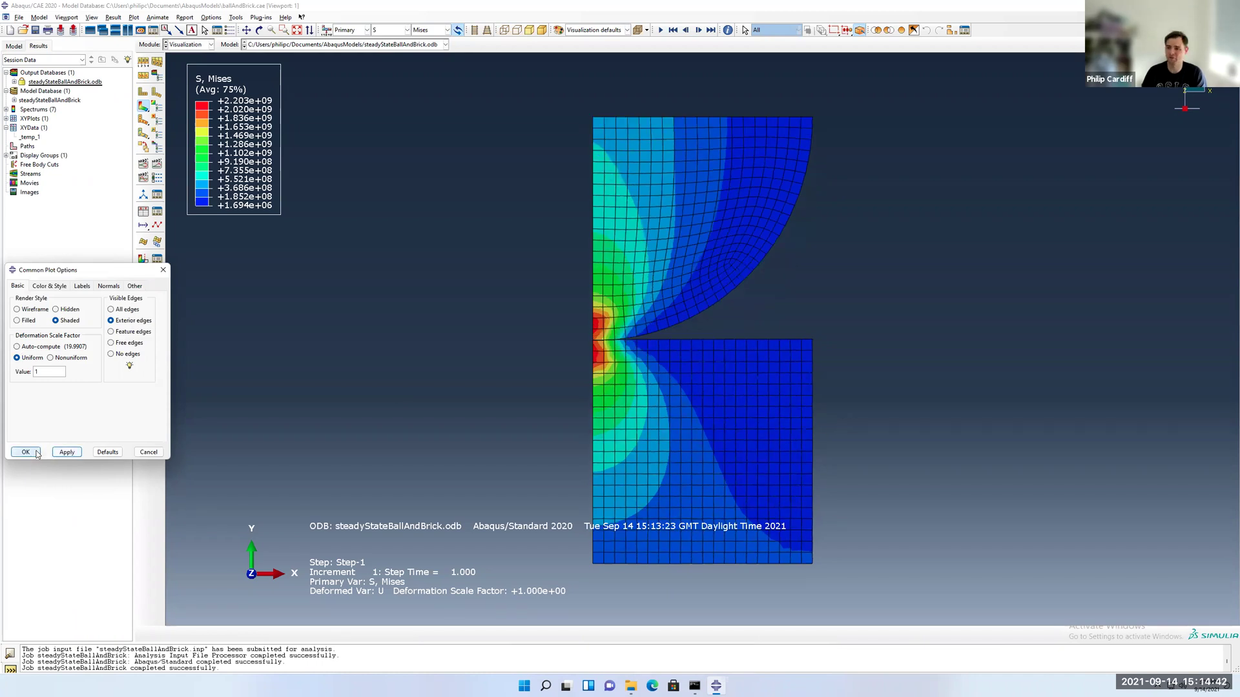
click(26, 452)
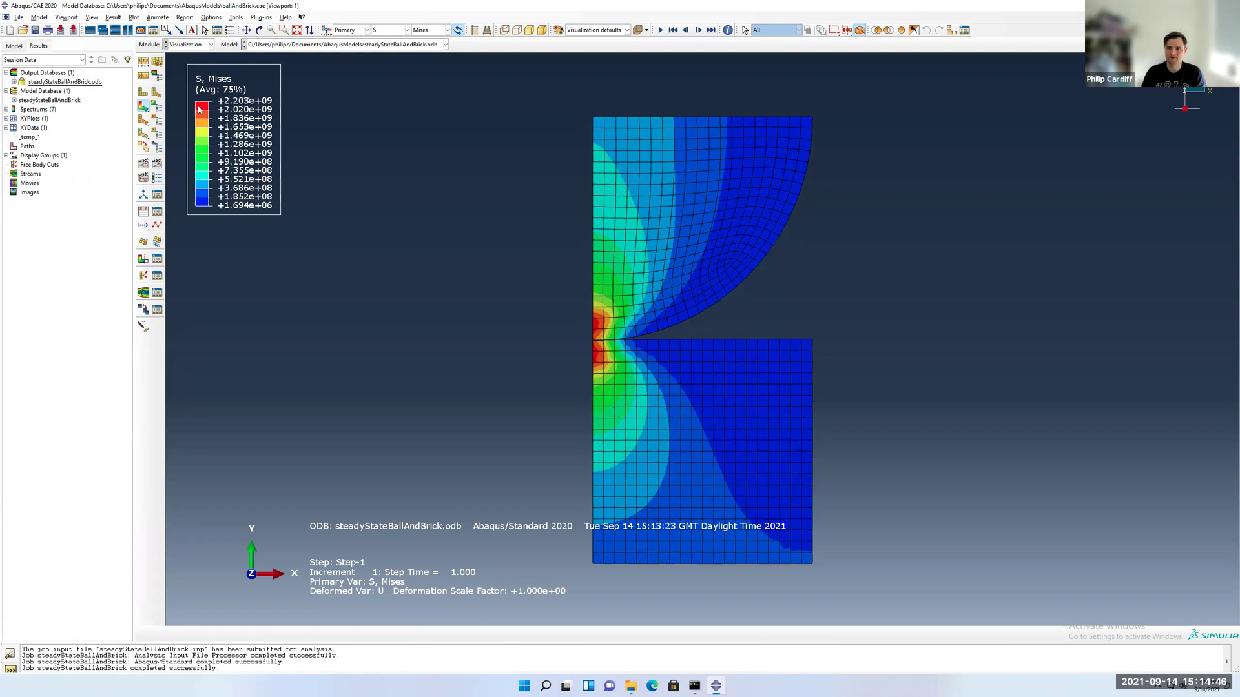
Compare the undeformed shape with the stress contours on the deformed shape by alternating between the two plots
click(143, 91)
click(143, 105)
click(143, 93)
click(143, 107)
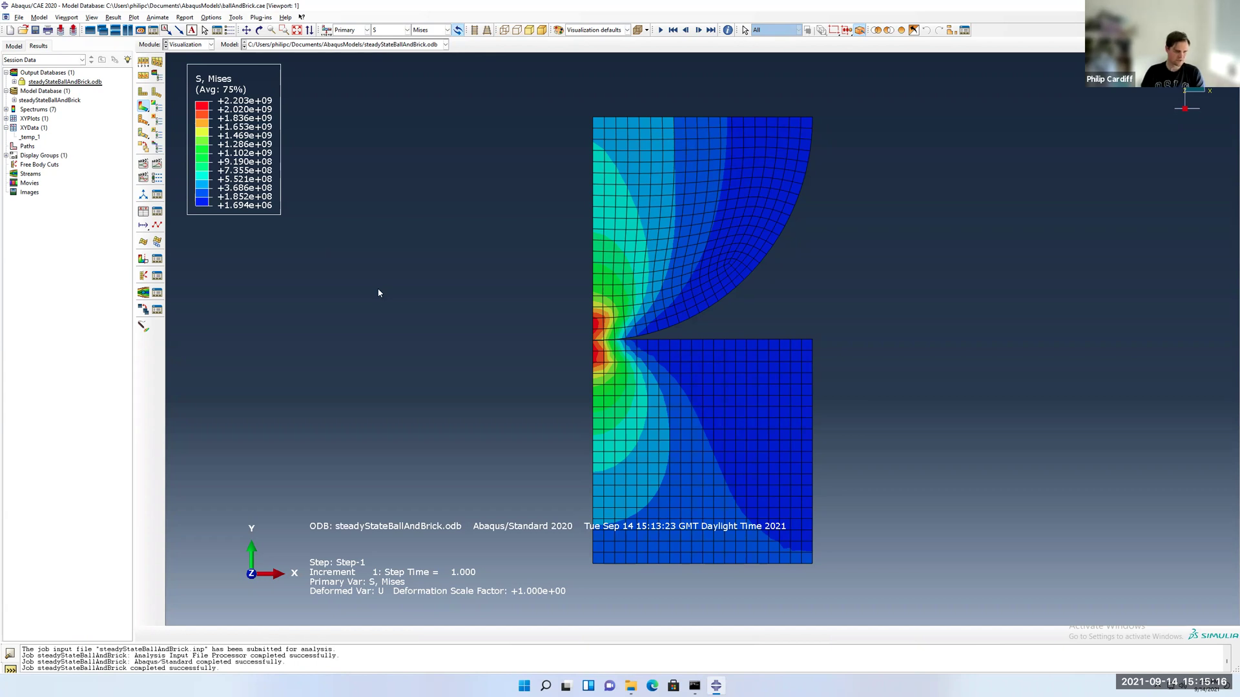
Change the contour variable to displacement U and view its magnitude and U2 component, ending on the U1 component
click(382, 30)
click(395, 98)
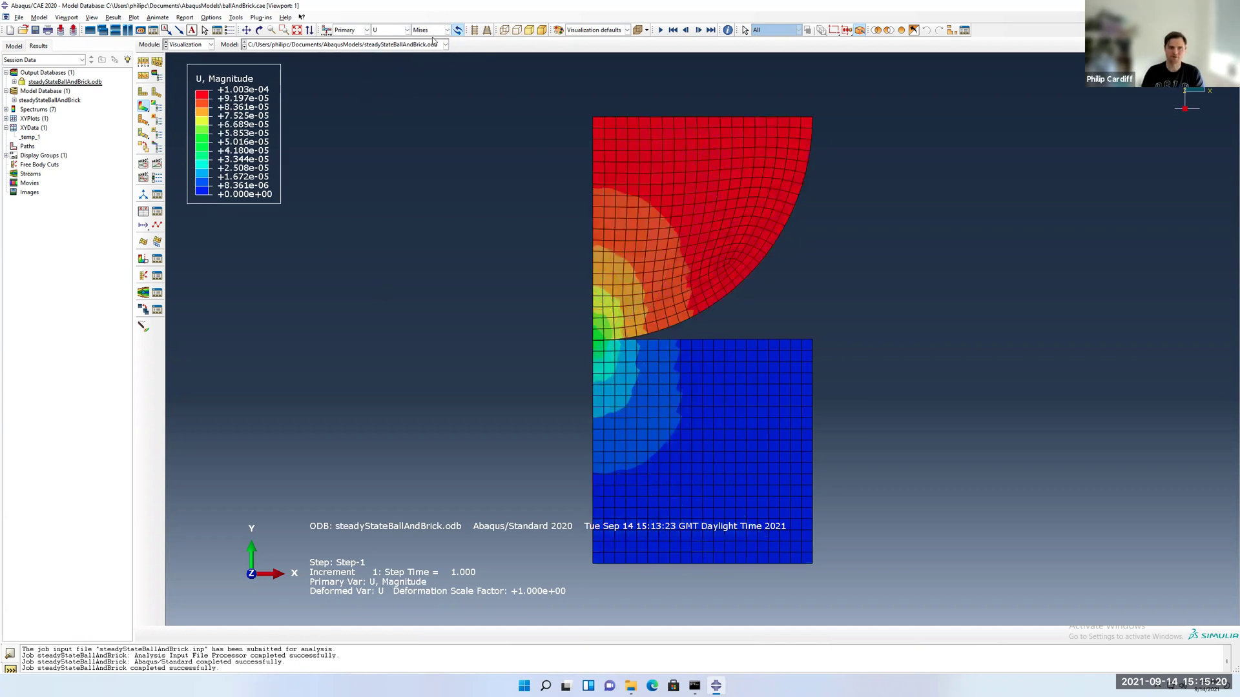
click(447, 29)
click(428, 38)
key(Down)
key(Down)
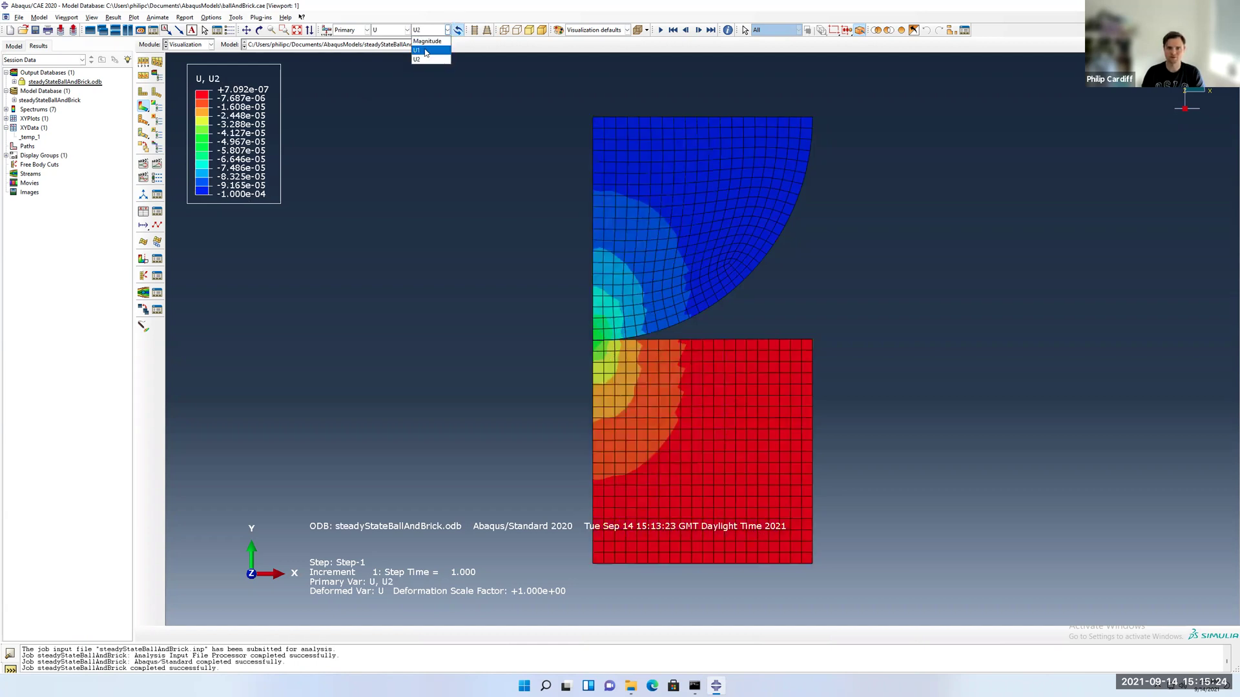
key(Up)
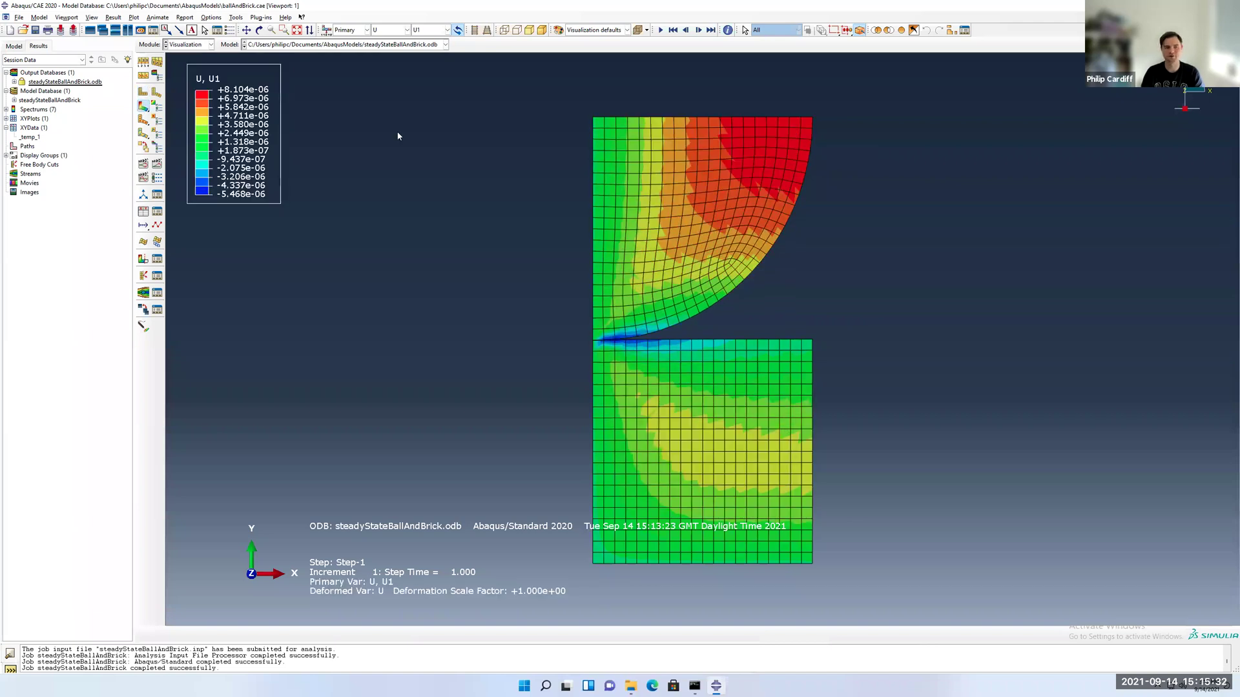
Change the contour variable to stress S and display its Max. Principal component
click(389, 29)
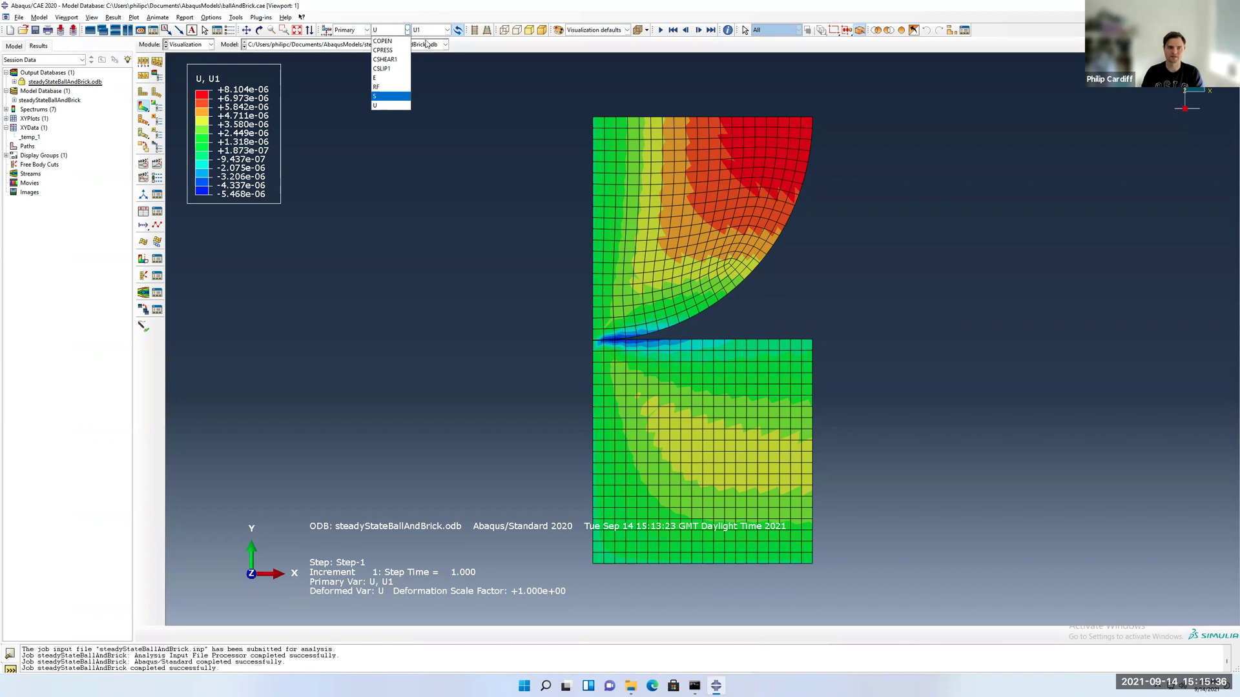
click(447, 30)
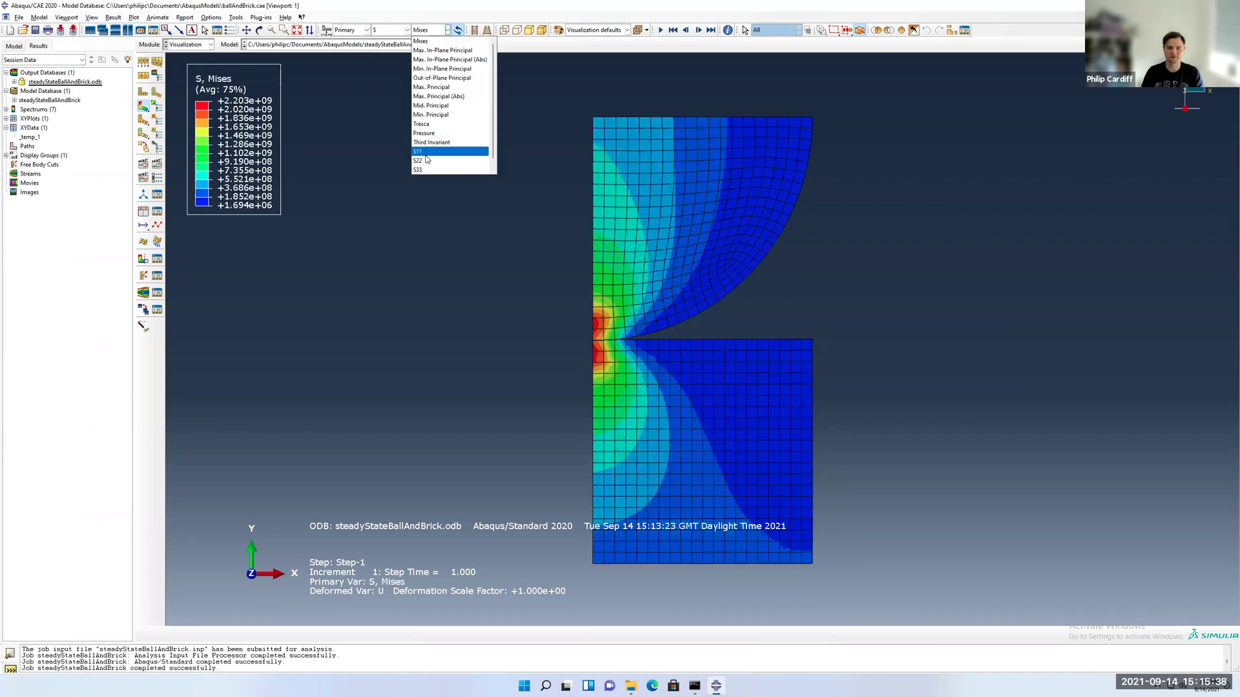
click(439, 88)
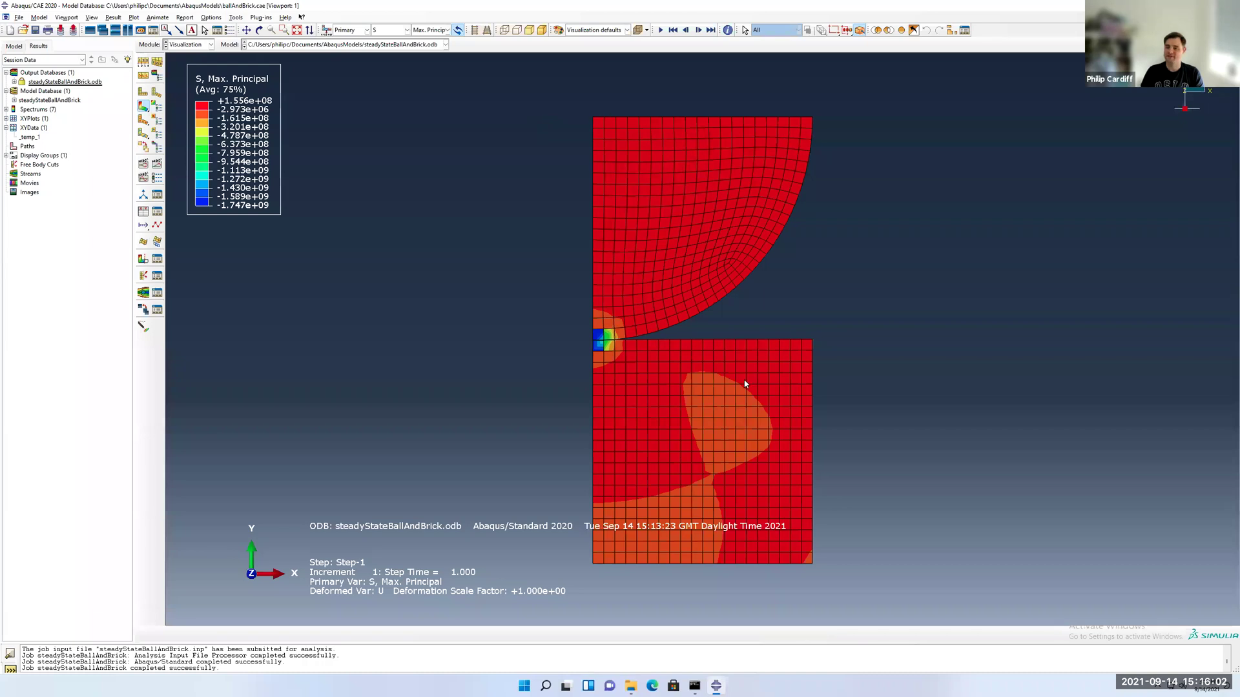
Mirror the displayed results about the YZ plane in the ODB display options and switch the stress contours to Mises
click(92, 17)
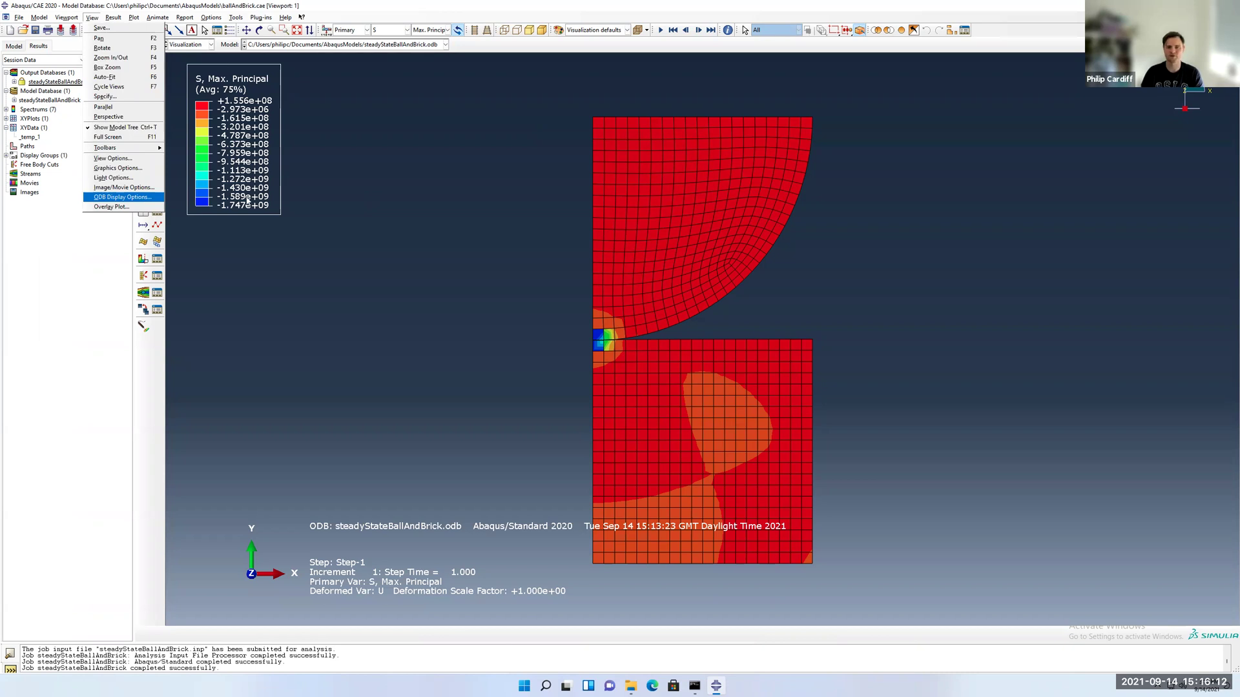
key(Return)
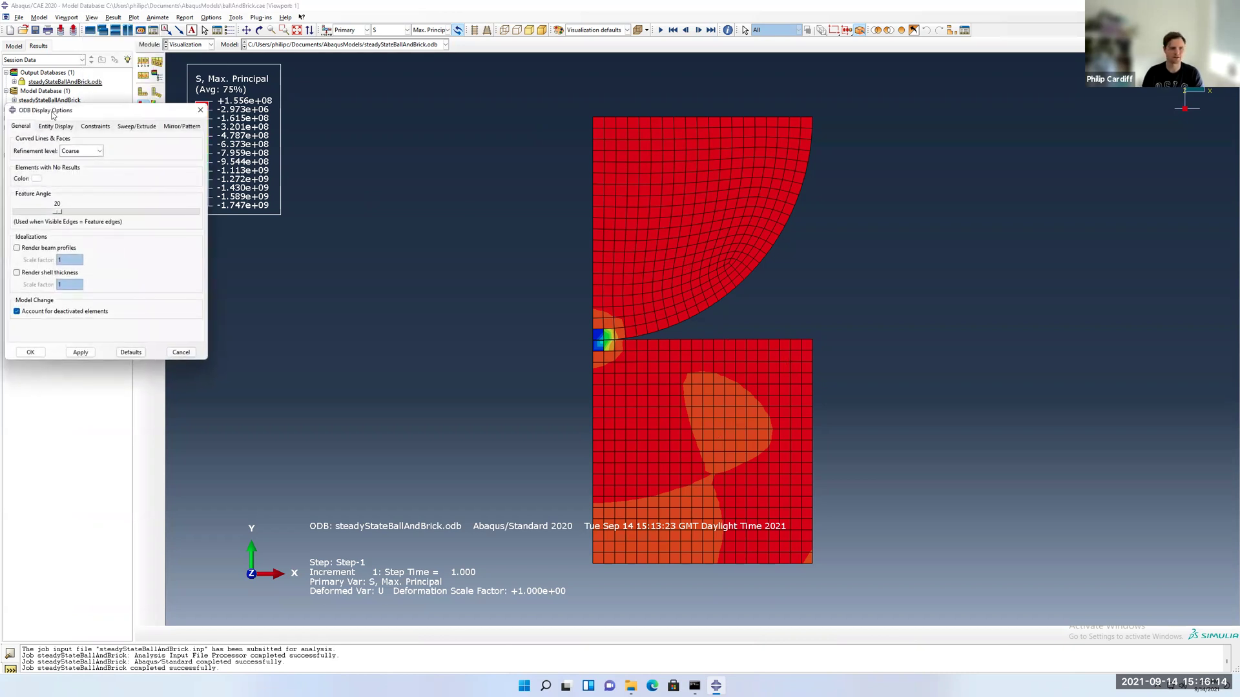
click(182, 127)
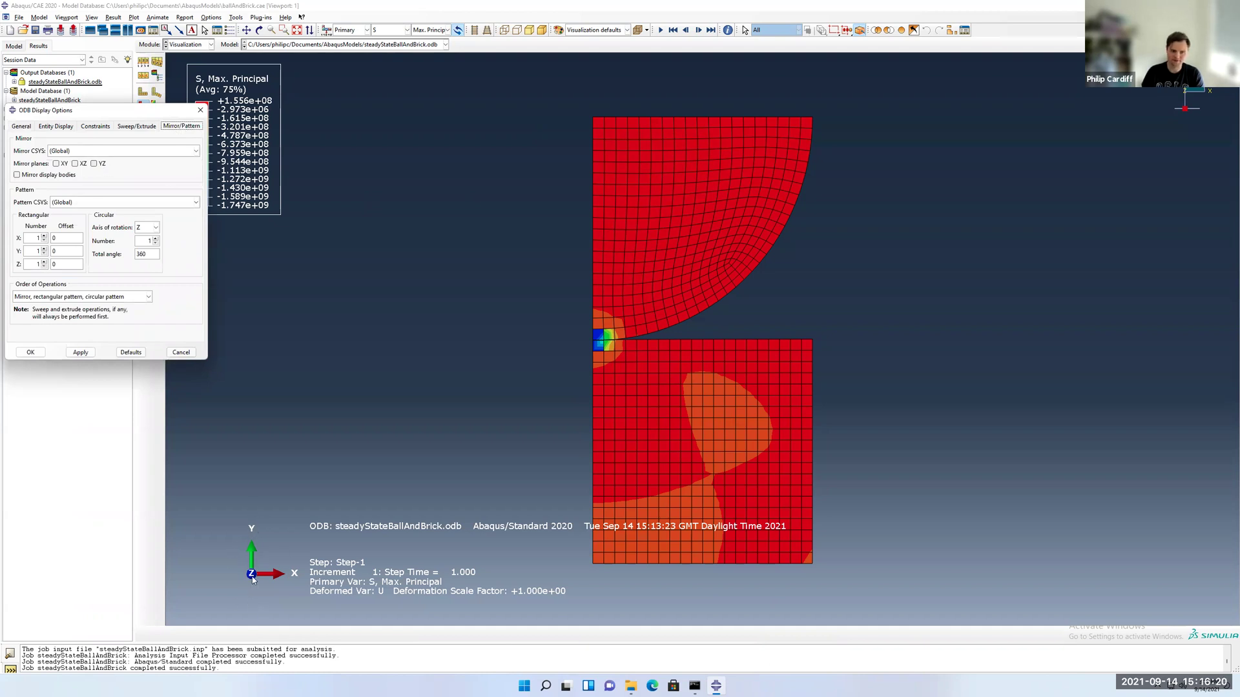
click(94, 163)
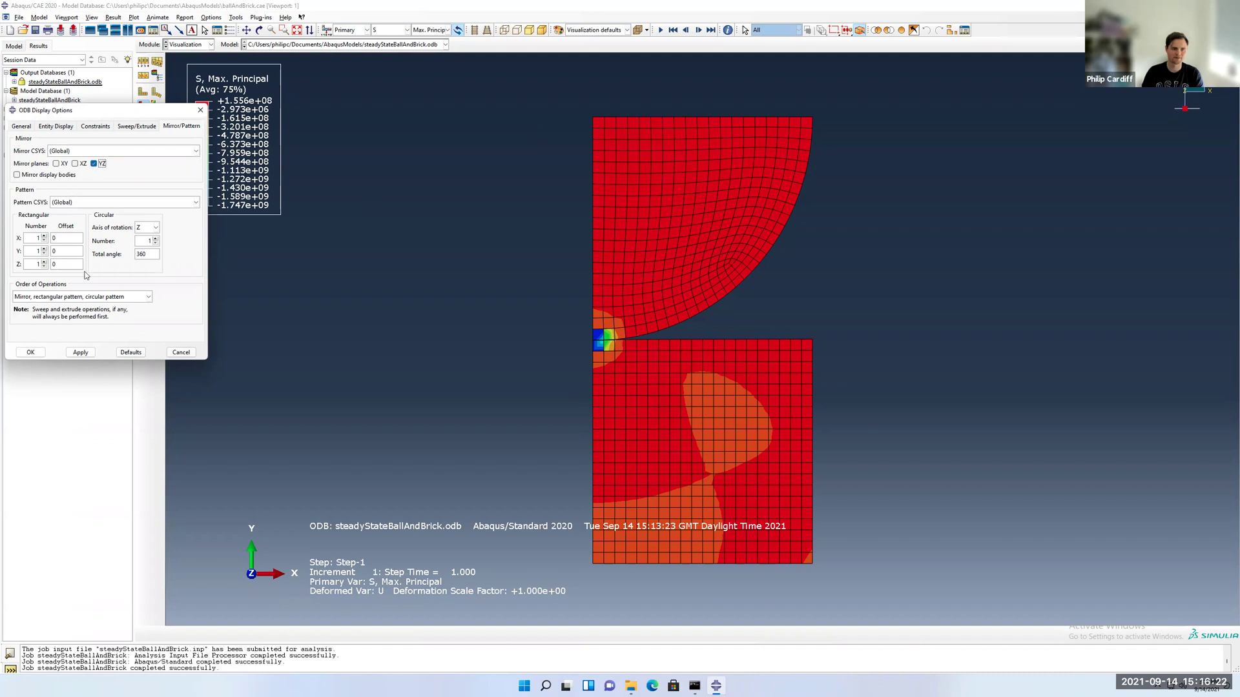
click(80, 353)
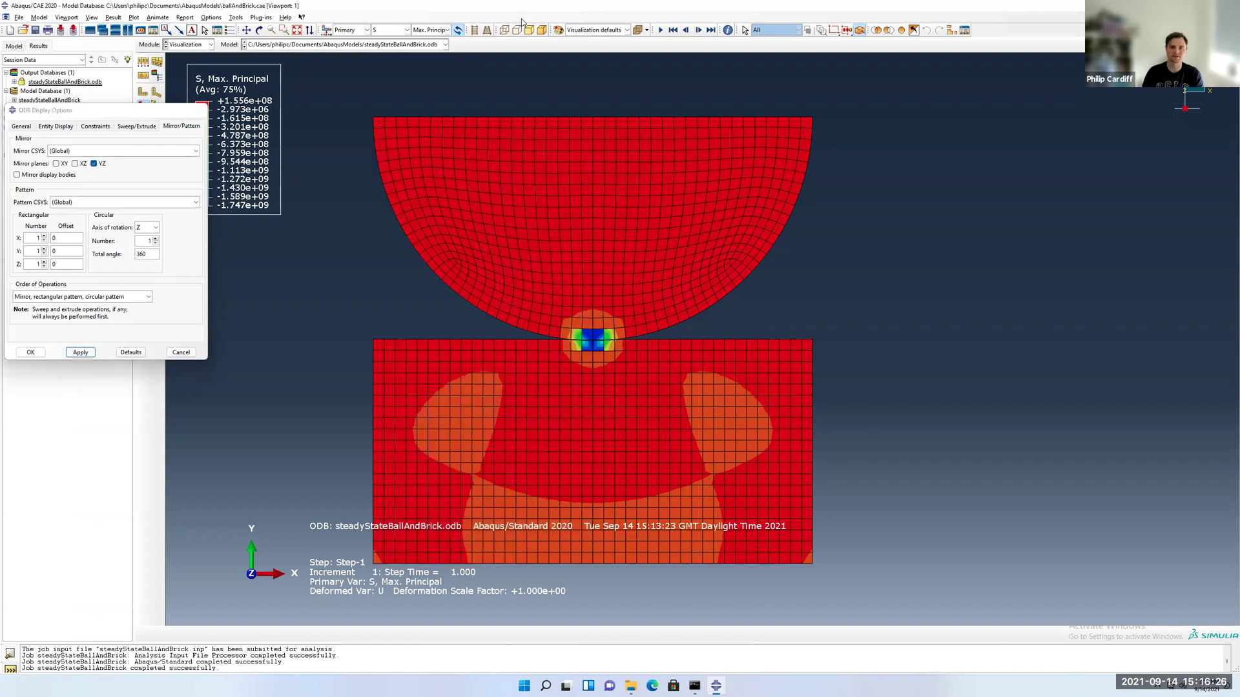
click(201, 110)
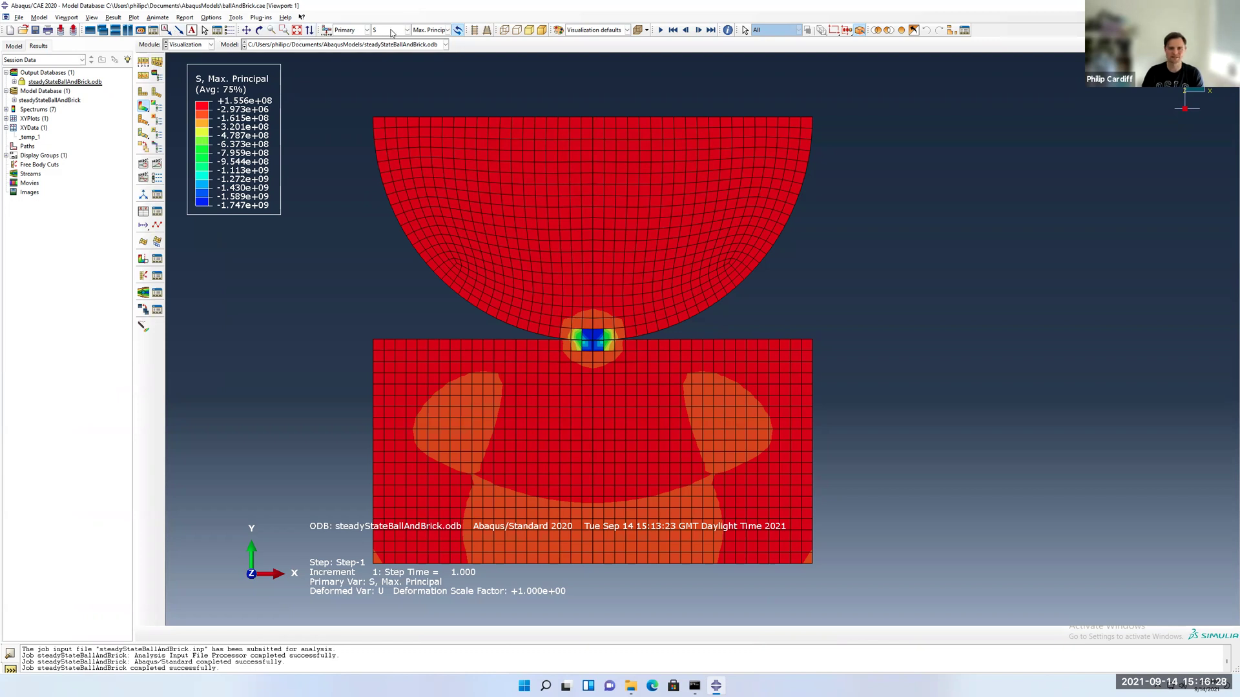
click(443, 30)
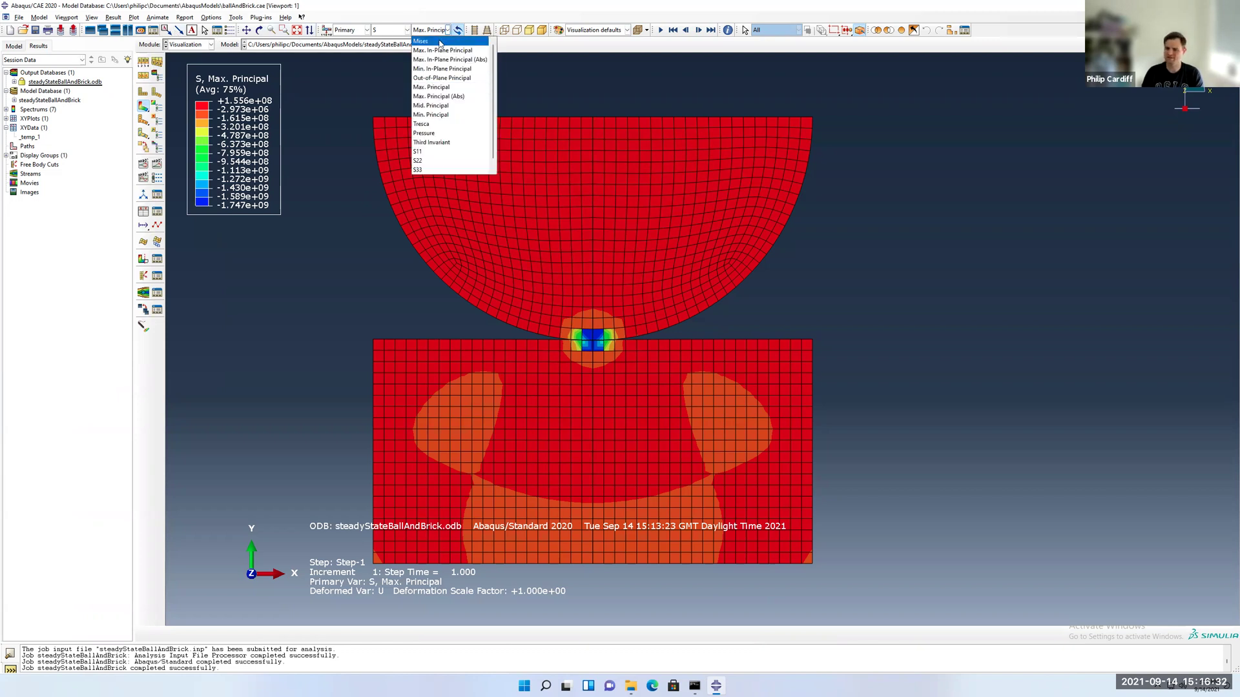
click(440, 42)
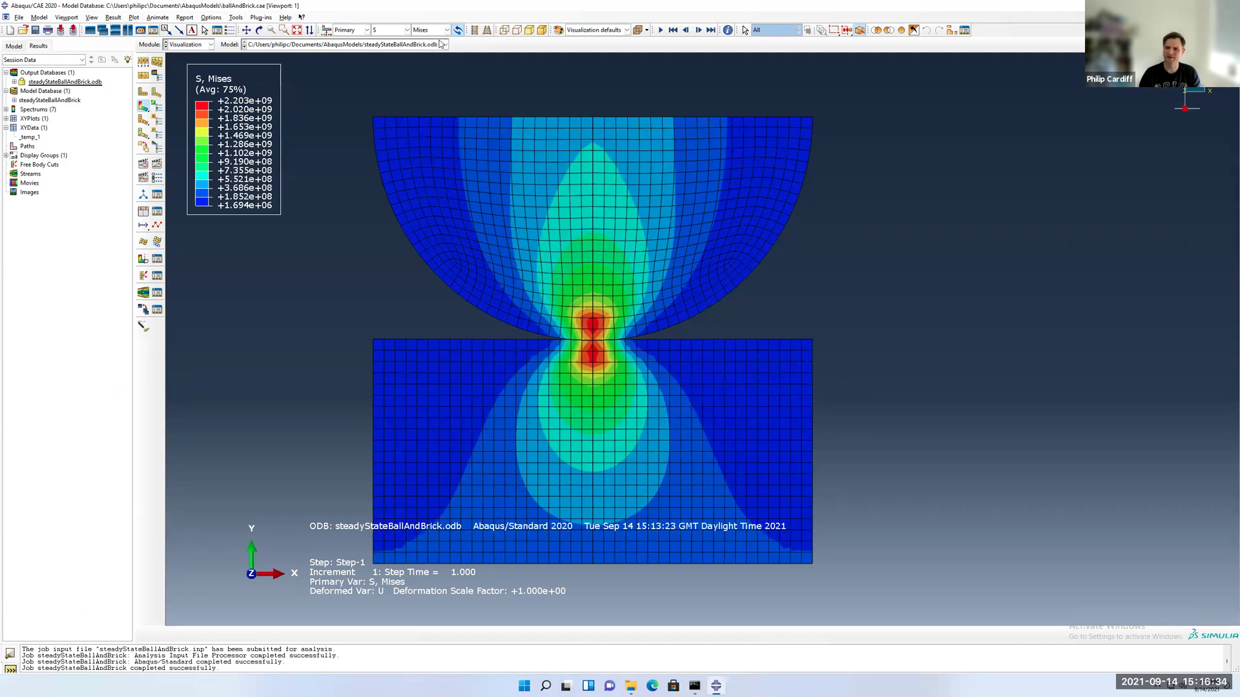